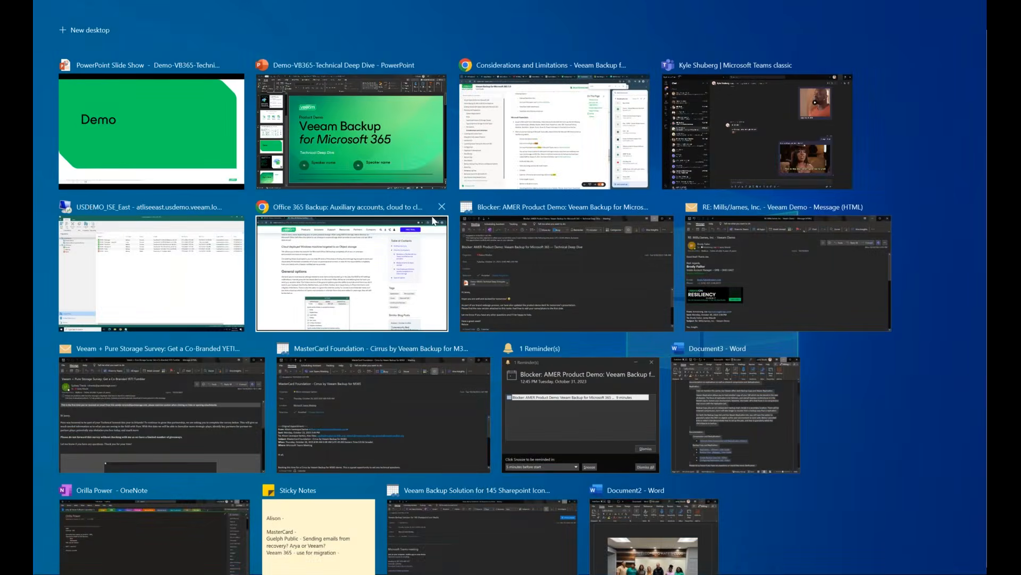
left_click(206, 130)
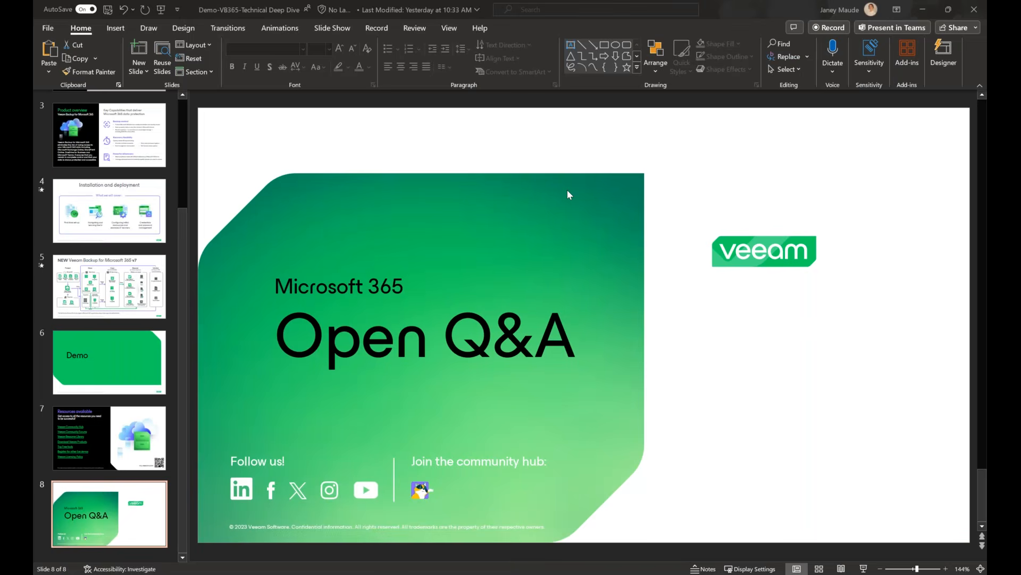
key("super+Tab")
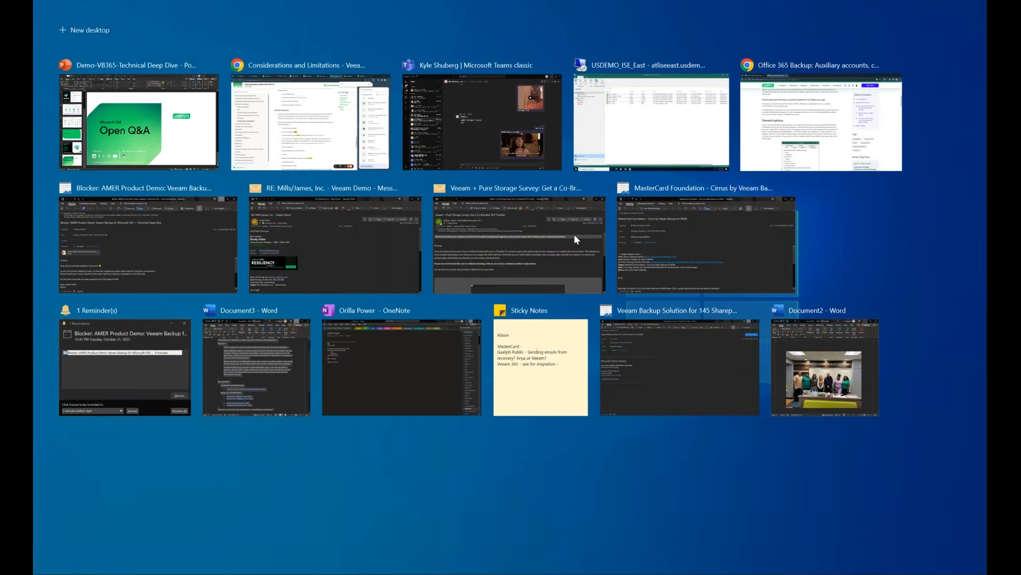
key("Escape")
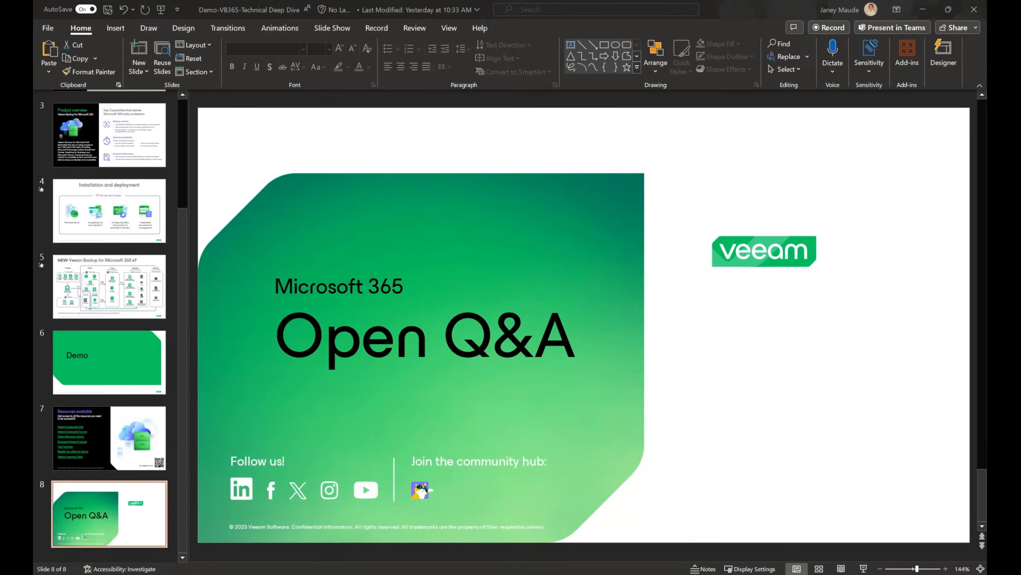
Scroll through the Veeam Backup for Microsoft 365 product page in the browser
left_click_drag(987, 53, 468, 1)
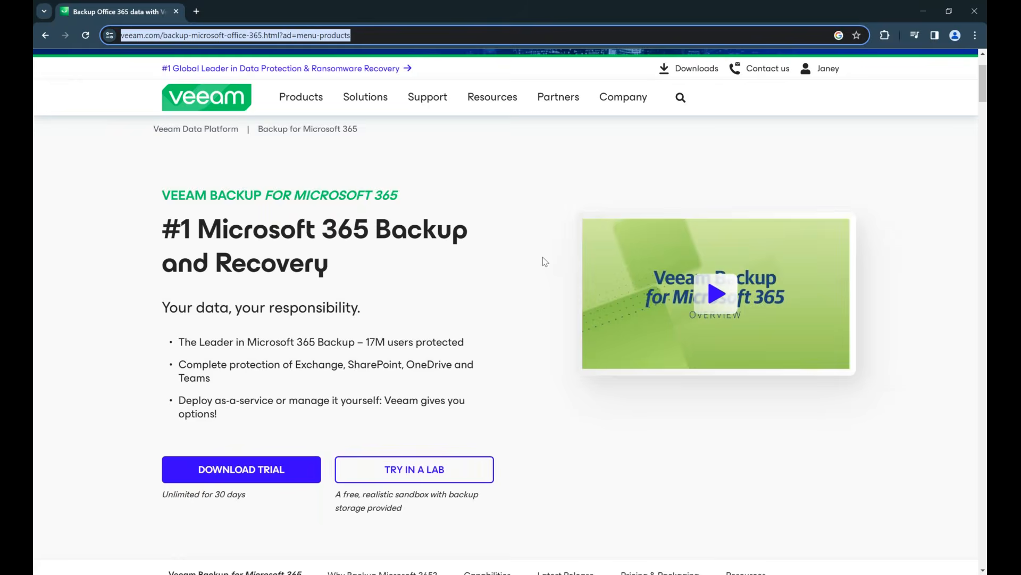
scroll(546, 262, "down", 4)
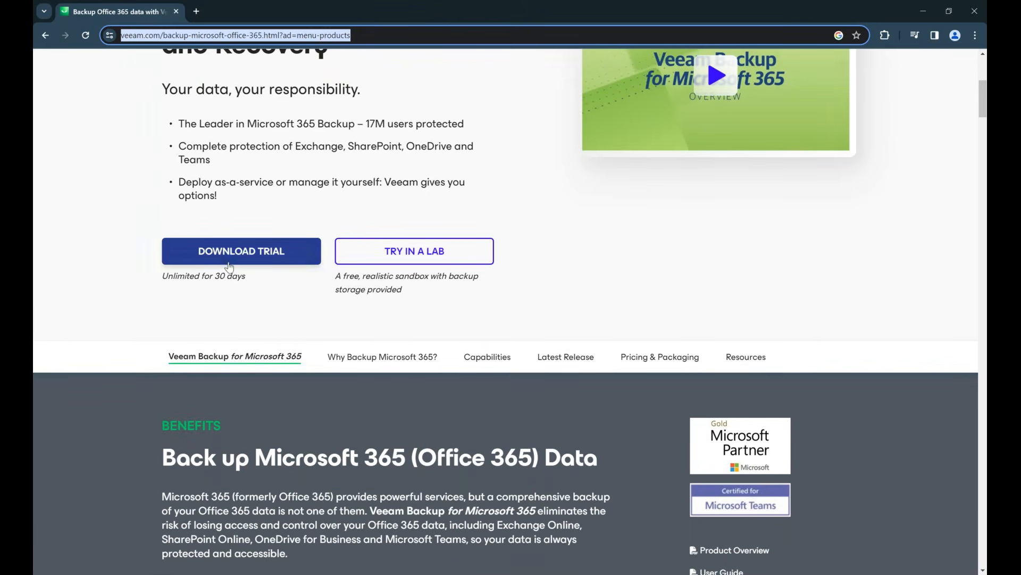
scroll(229, 266, "down", 10)
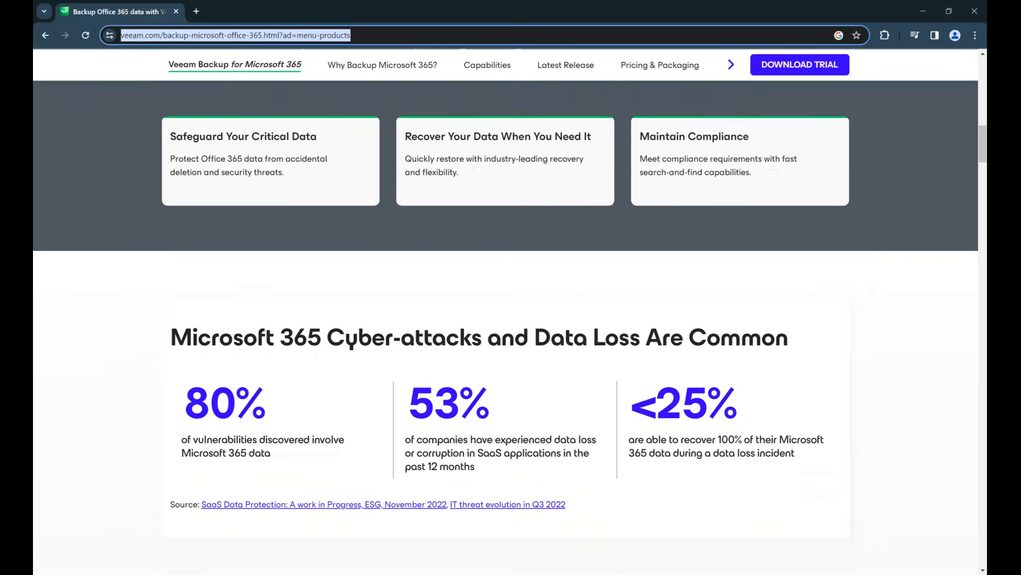
scroll(505, 308, "down", 4)
scroll(506, 308, "up", 6)
scroll(506, 308, "down", 9)
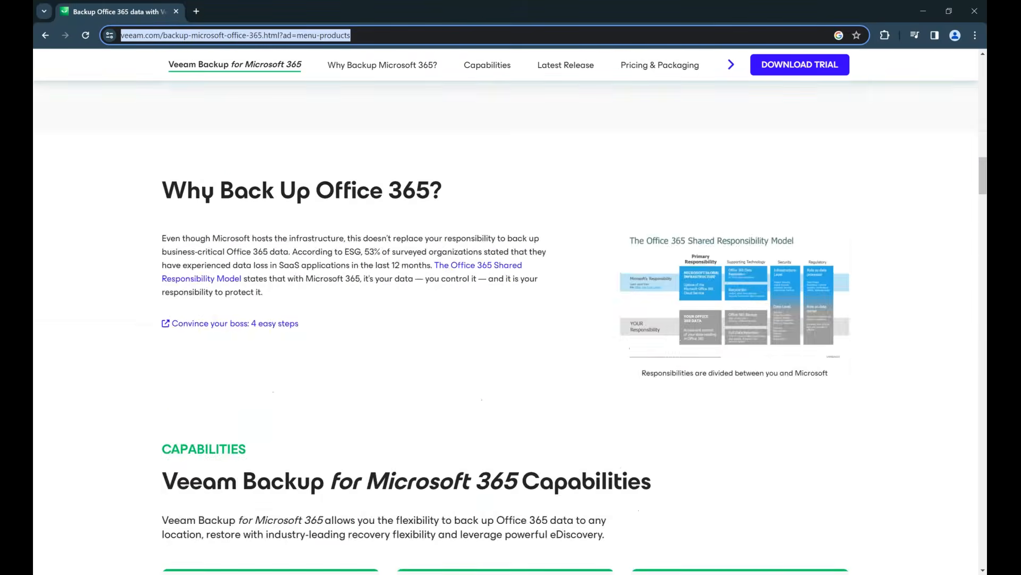
scroll(506, 308, "down", 6)
scroll(505, 308, "up", 20)
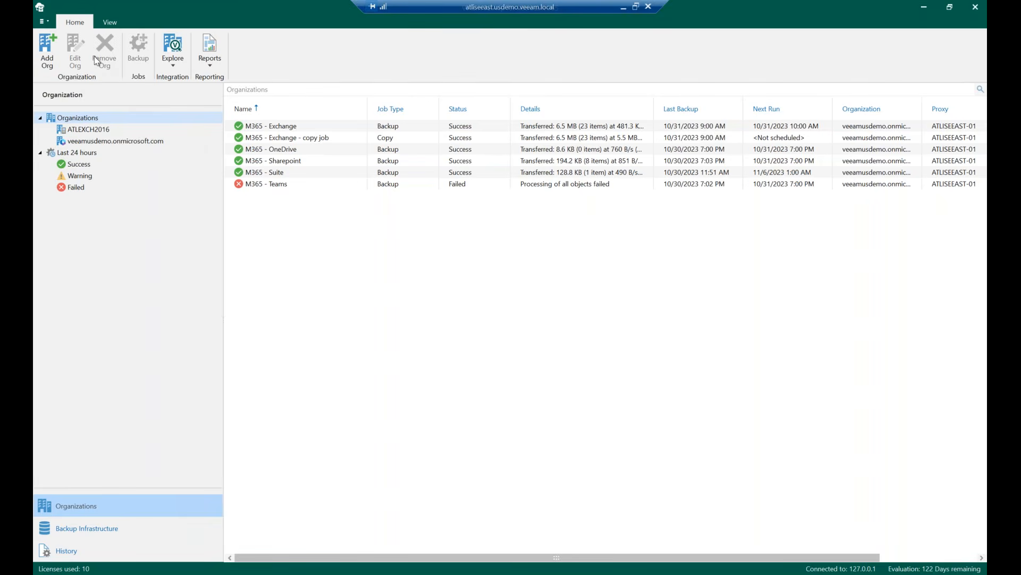
Review the installed license information and its license file install dialog, then close both without changes
left_click(45, 22)
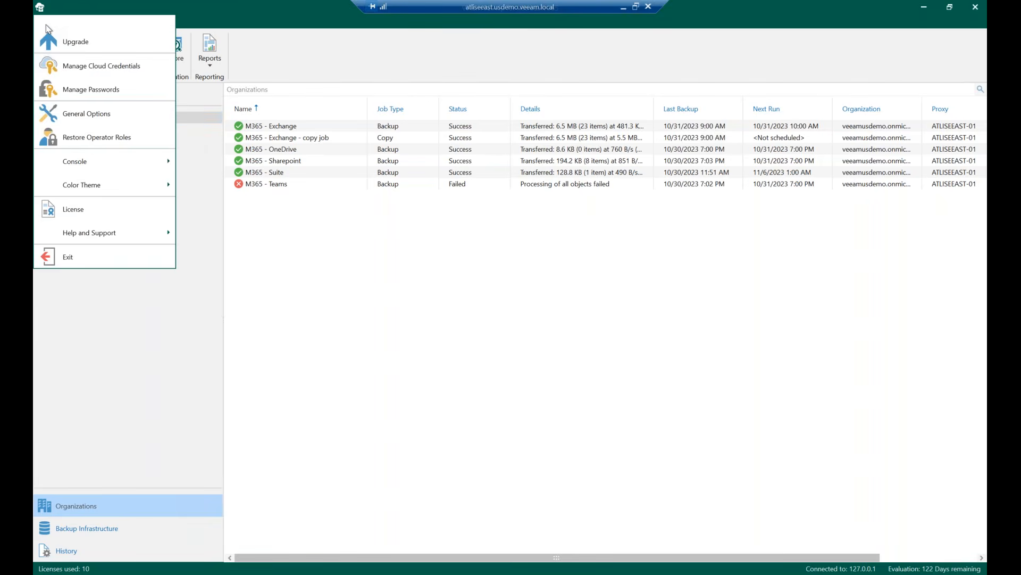
left_click(100, 213)
left_click_drag(461, 153, 528, 135)
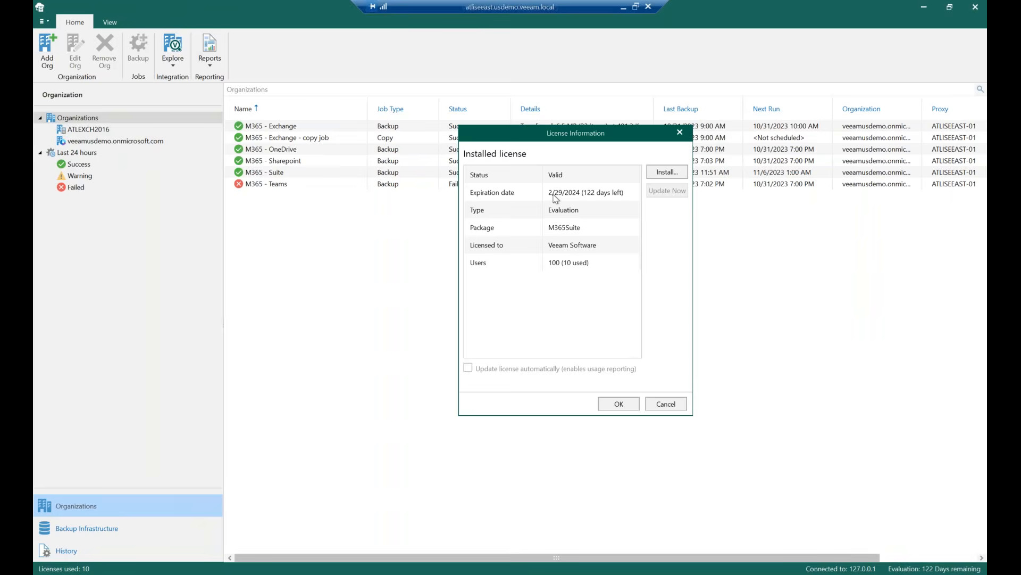
left_click(659, 179)
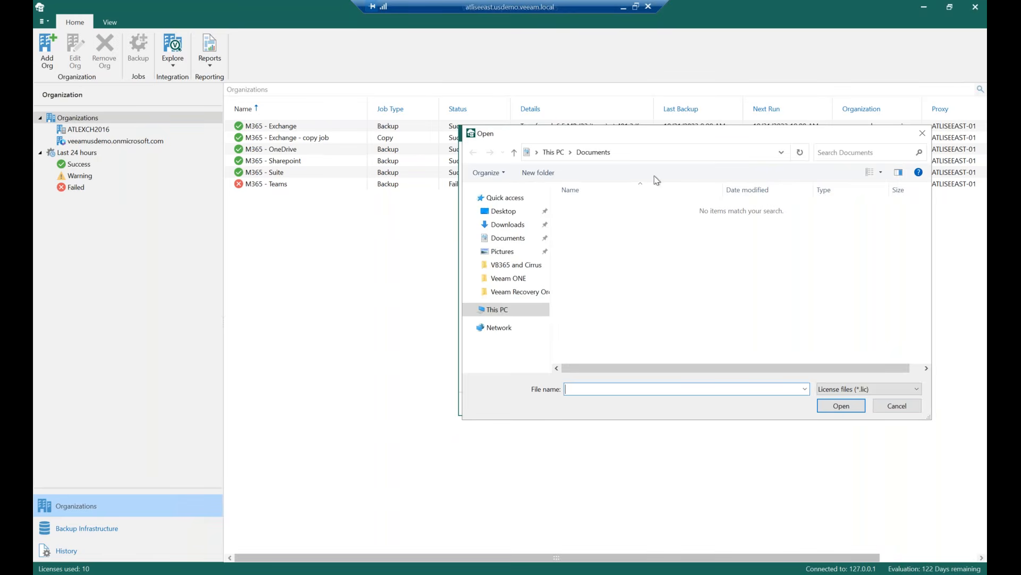
left_click_drag(840, 140, 708, 228)
left_click(792, 218)
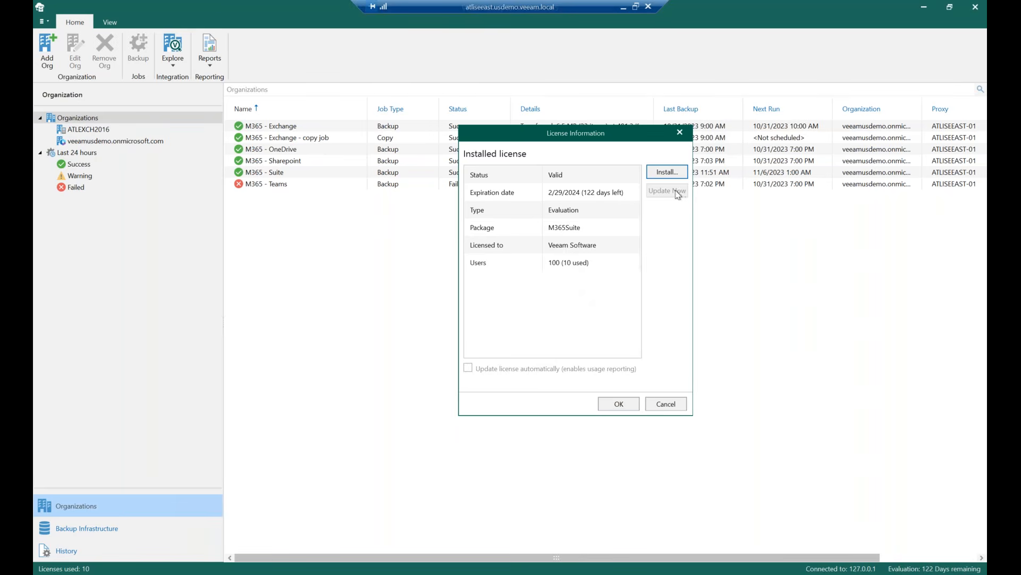
left_click(664, 404)
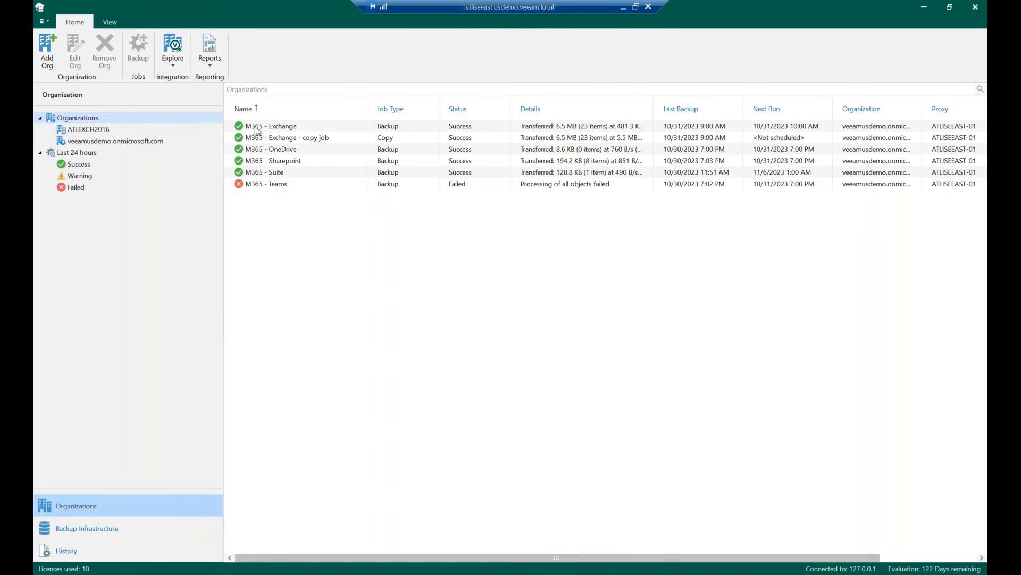
Start adding a Microsoft 365 organization using modern authentication and registering a new Azure AD application automatically
left_click(51, 64)
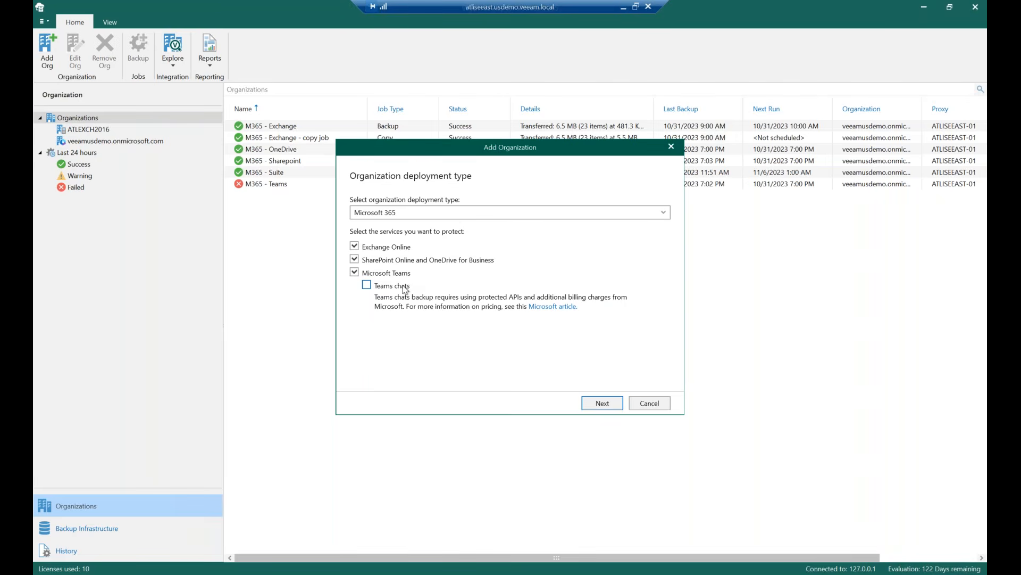
left_click(601, 404)
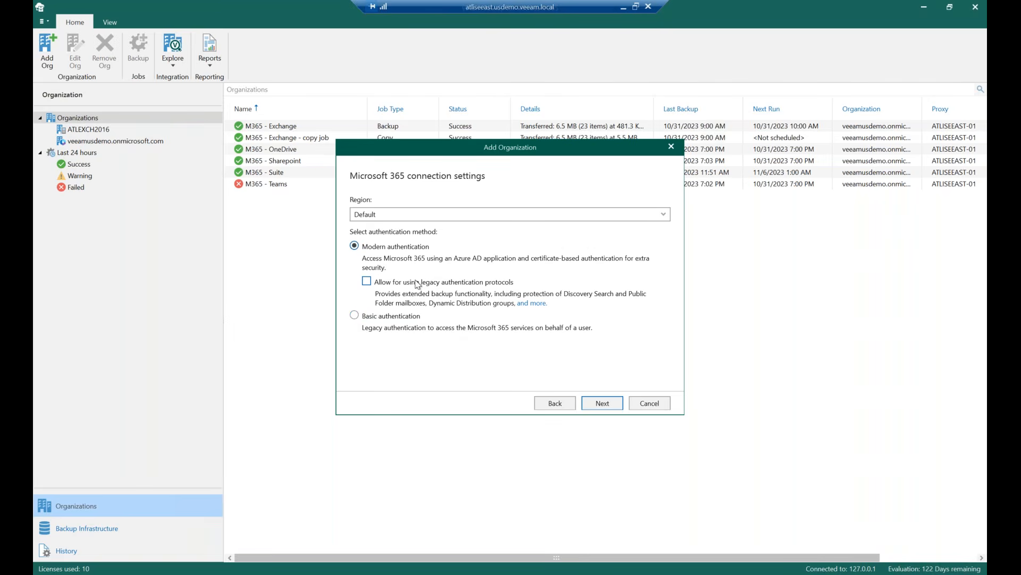
left_click(604, 404)
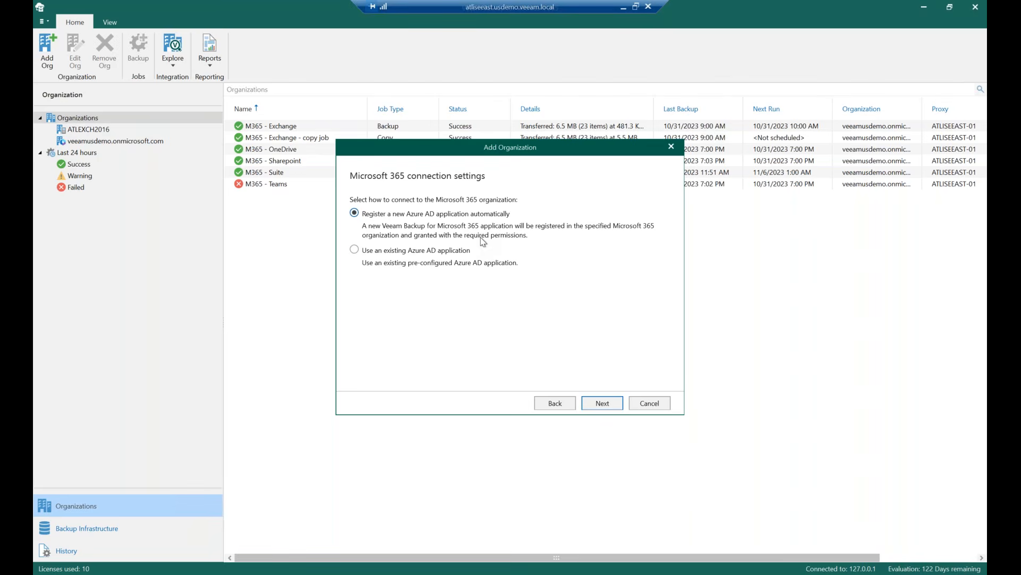
left_click(602, 403)
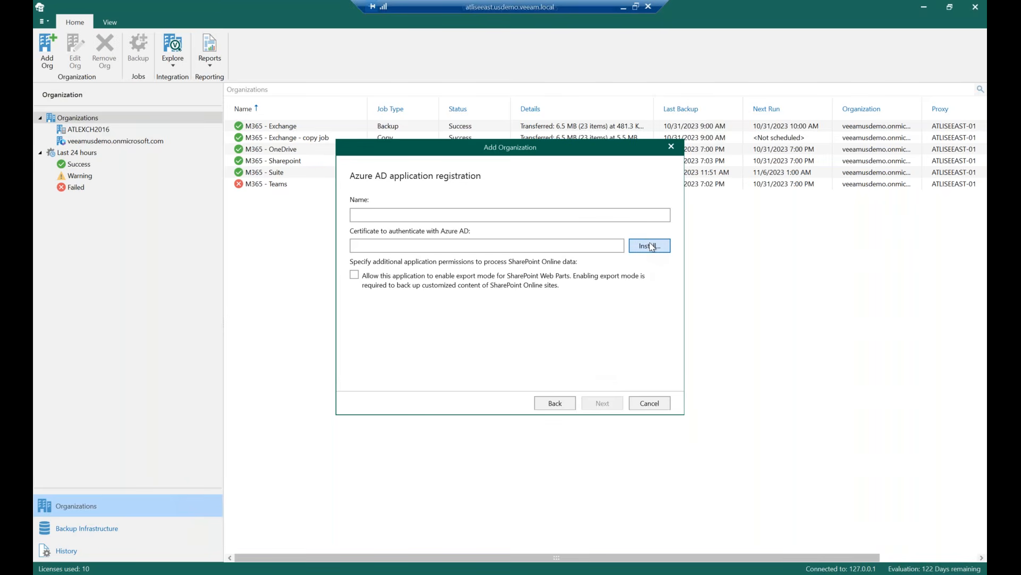
Name the Azure AD application test and generate a new self-signed certificate to authenticate it
left_click(598, 215)
type("test")
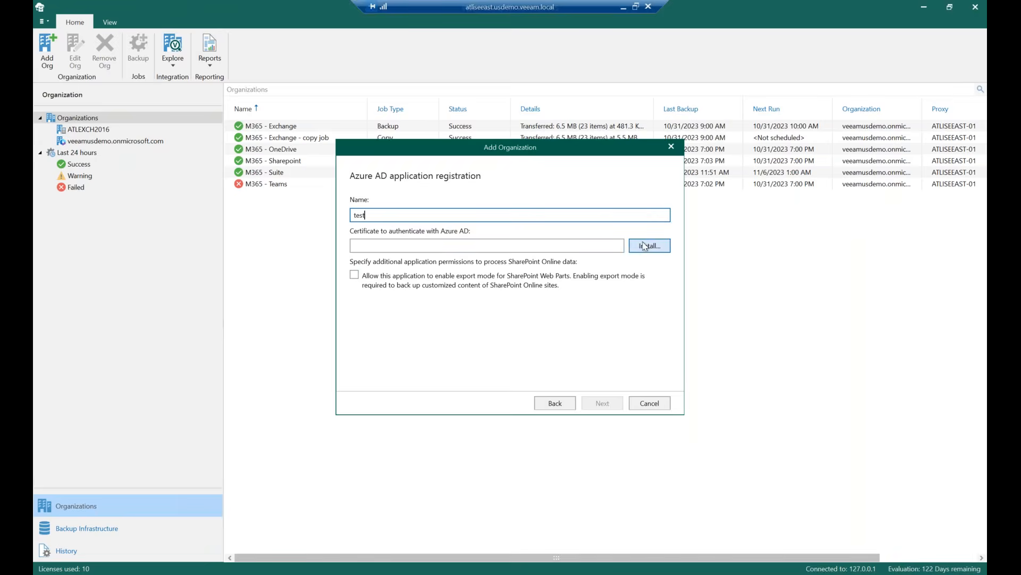
left_click(645, 246)
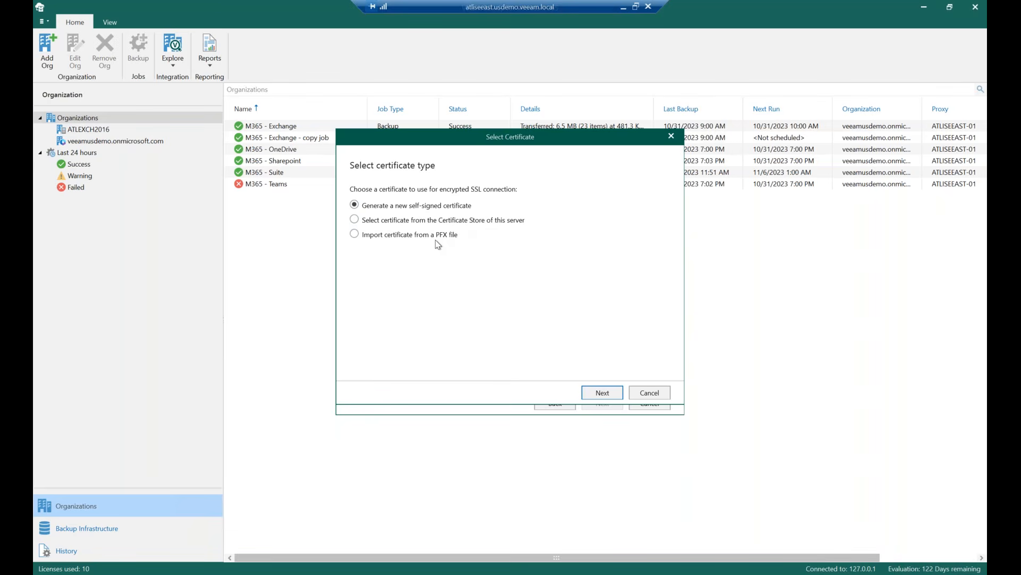
left_click(602, 392)
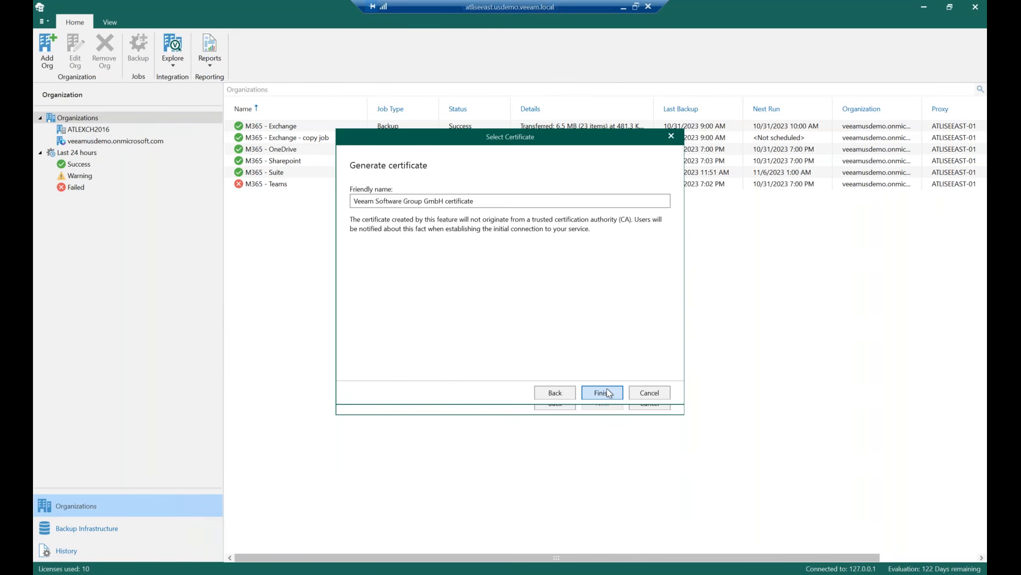
left_click(607, 392)
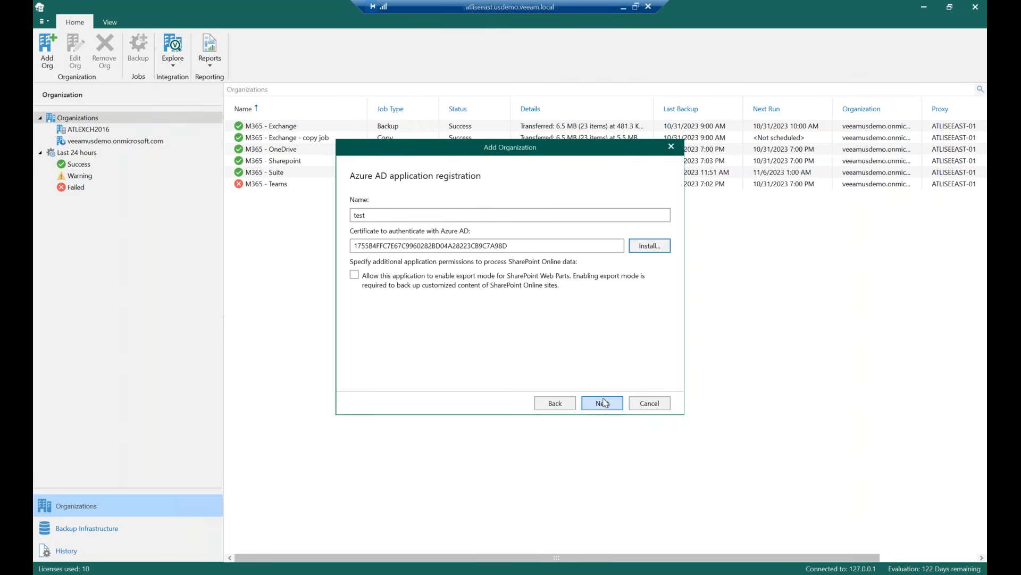
left_click(603, 402)
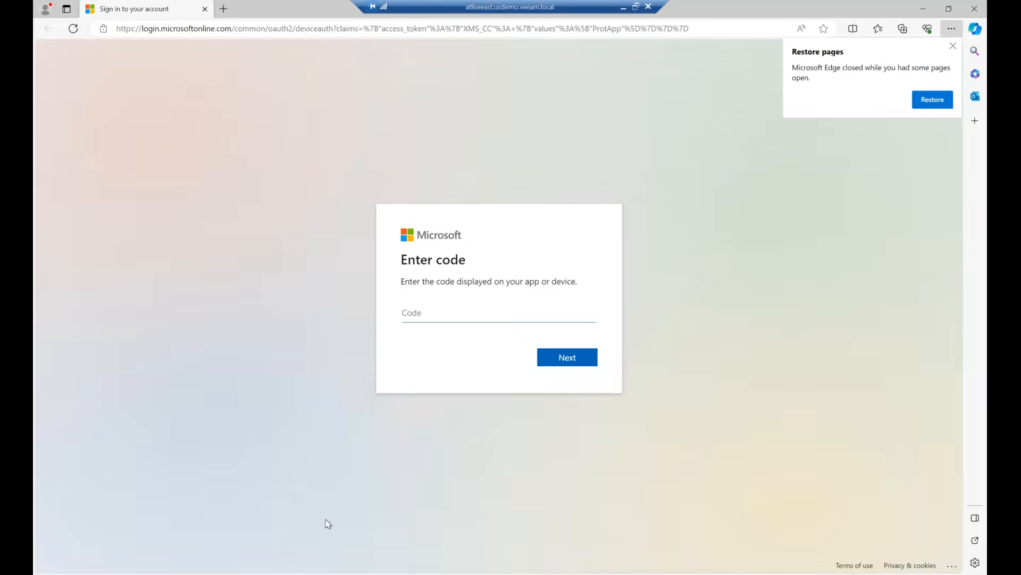
Paste the device sign-in code, then cancel the Add Organization wizard
type("EVXEHJBVV")
left_click(923, 8)
left_click(649, 403)
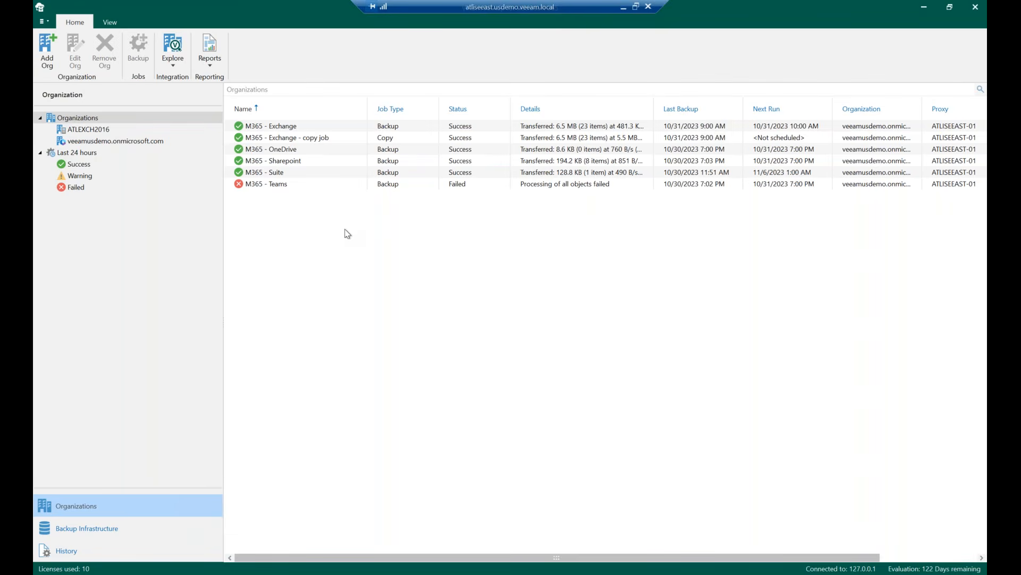
Edit the ATLISEEAST-01 backup proxy, keeping its port, description and current account, and finish the wizard
left_click(131, 536)
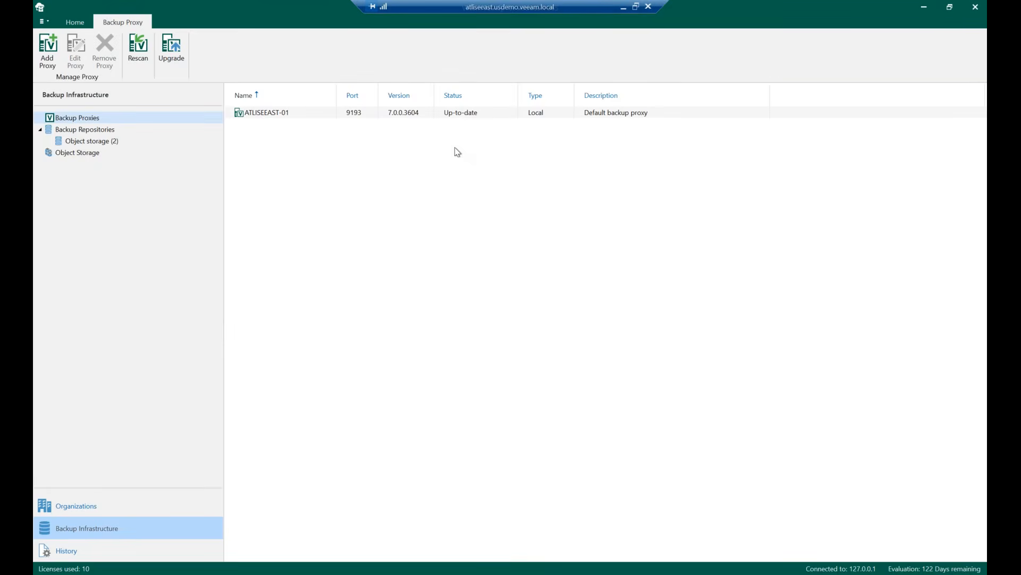
left_click(347, 116)
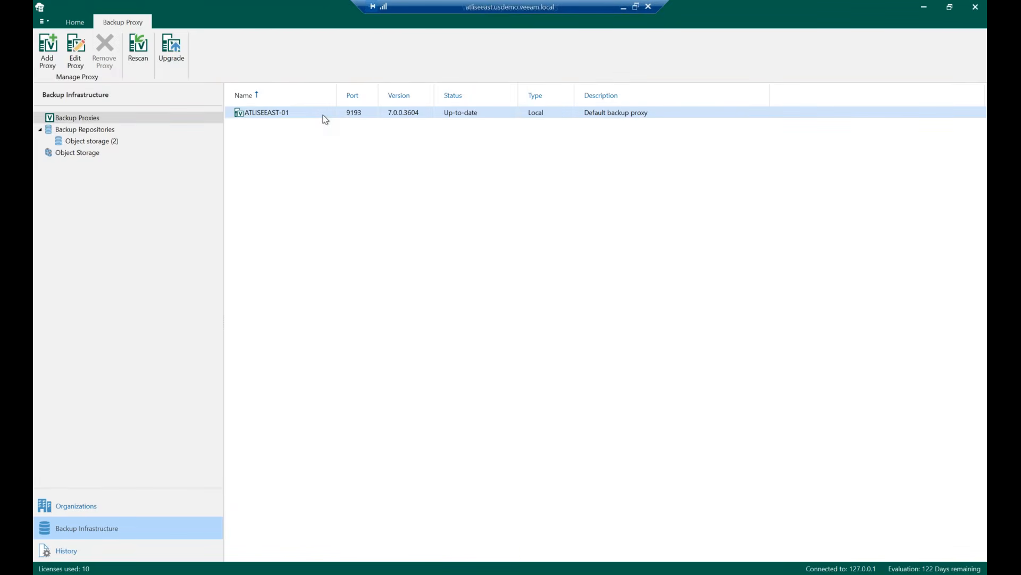
left_click(71, 51)
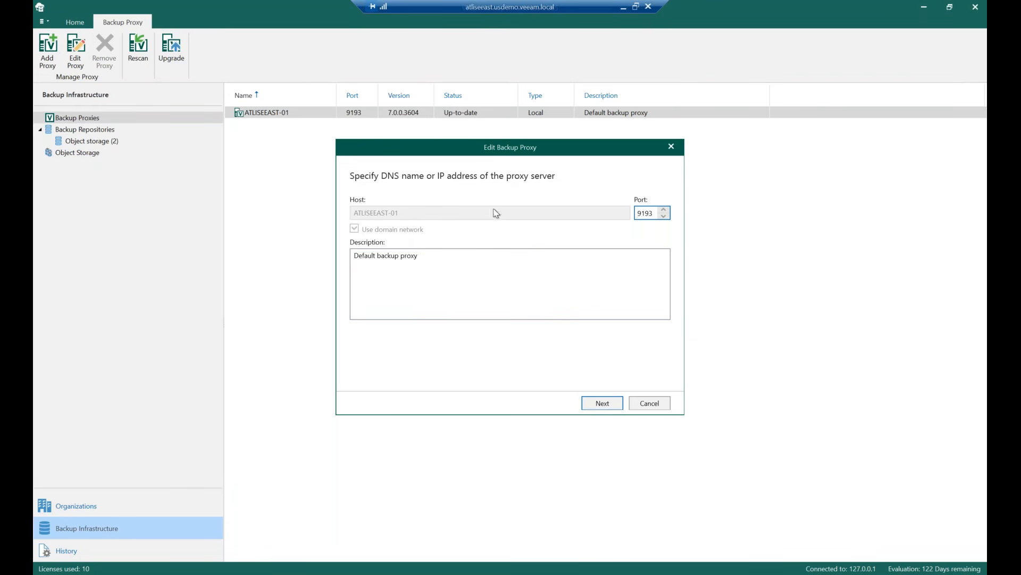
left_click(605, 404)
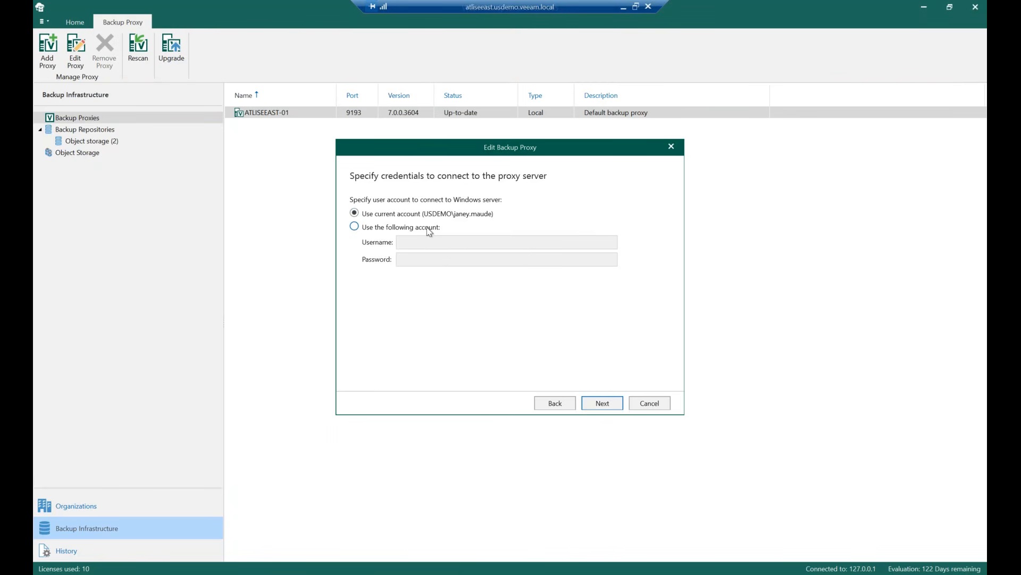
left_click(590, 406)
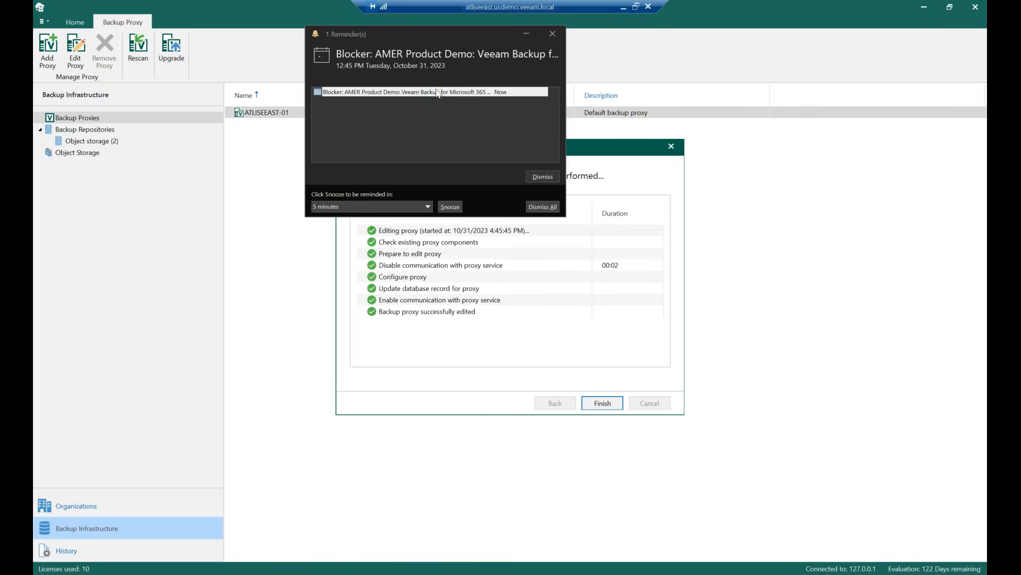
left_click_drag(454, 36, 1020, 106)
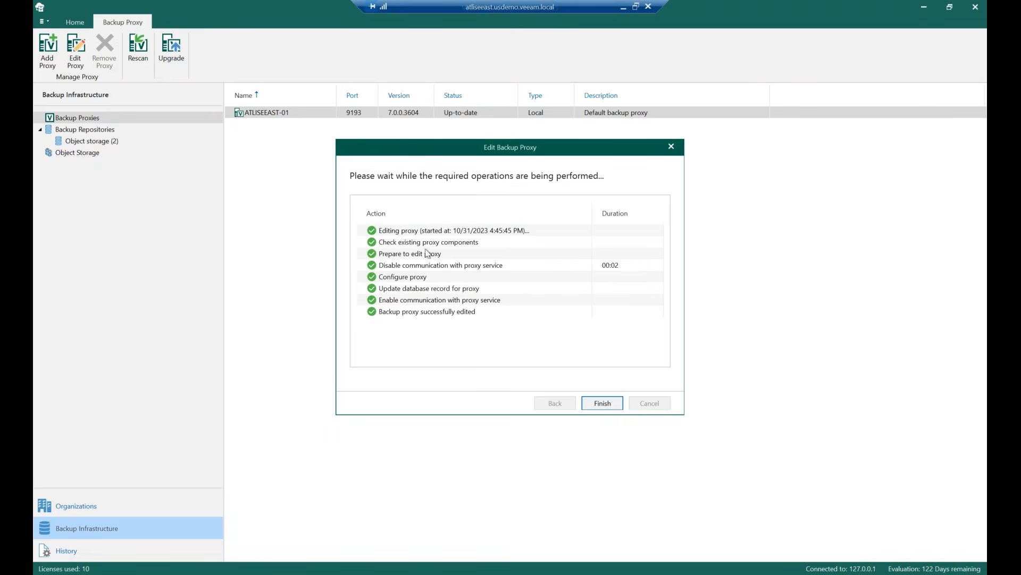
left_click(603, 404)
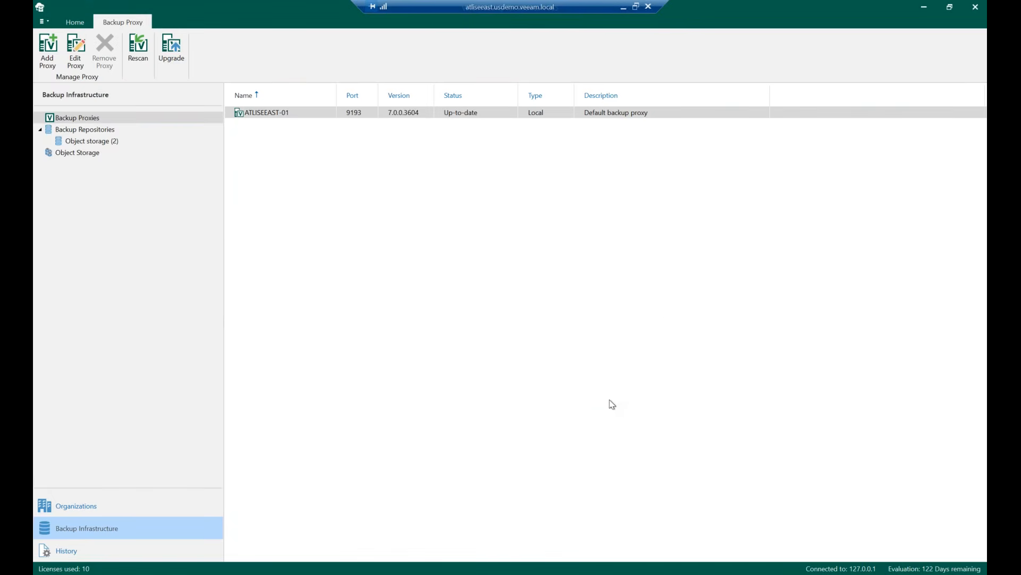
Start adding a new backup repository named test
left_click(139, 133)
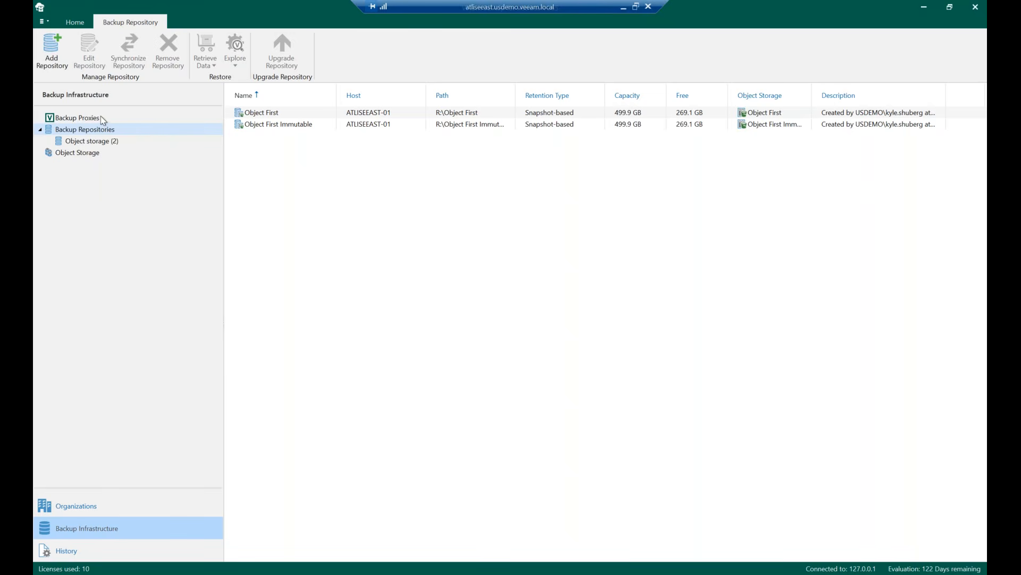
right_click(306, 147)
left_click(342, 154)
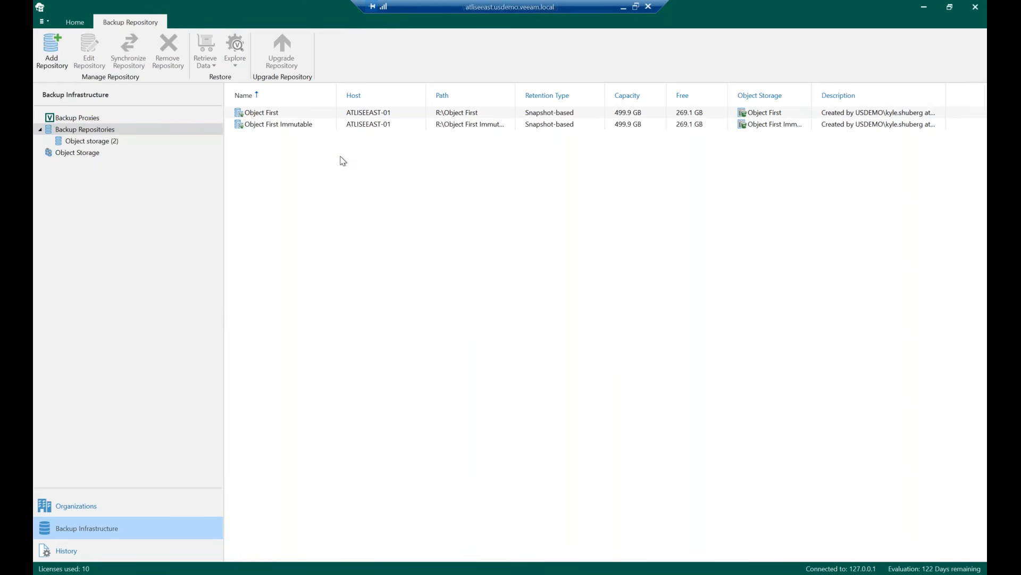
type("test")
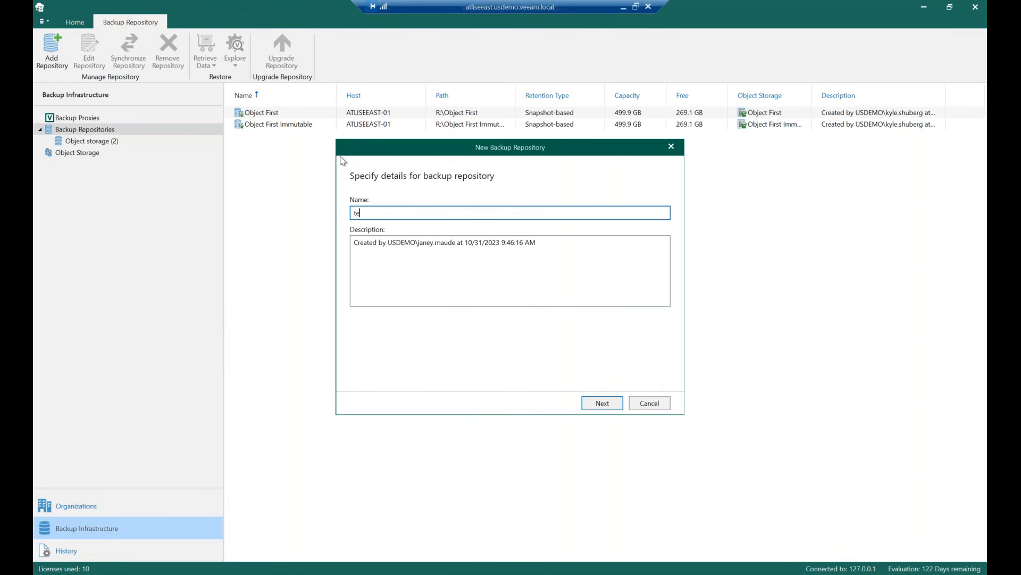
left_click(601, 403)
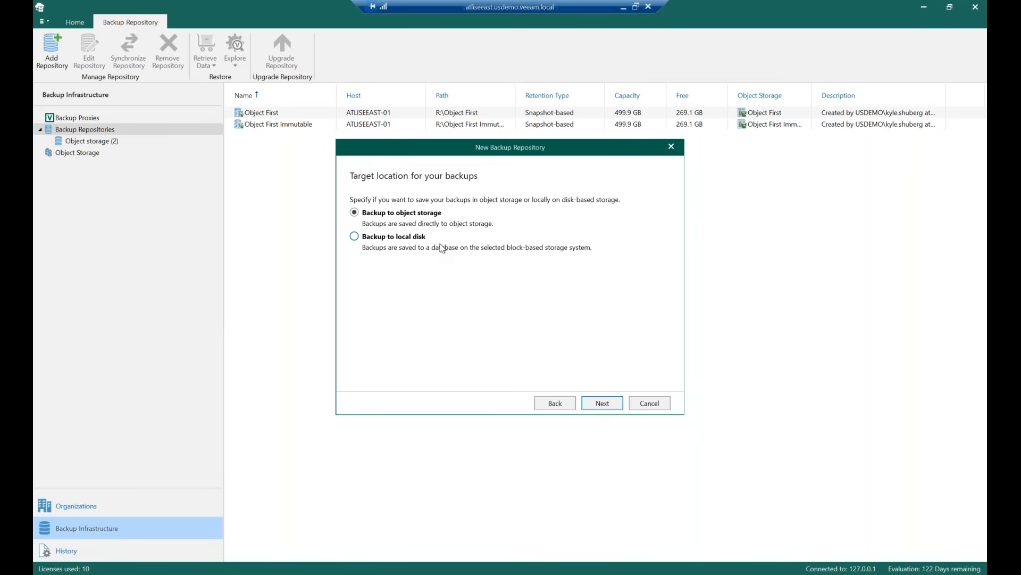
Keep the default ATLISEEAST-01 proxy and set the repository path to the Backups folder on the Local Repository (R:) drive
left_click(604, 403)
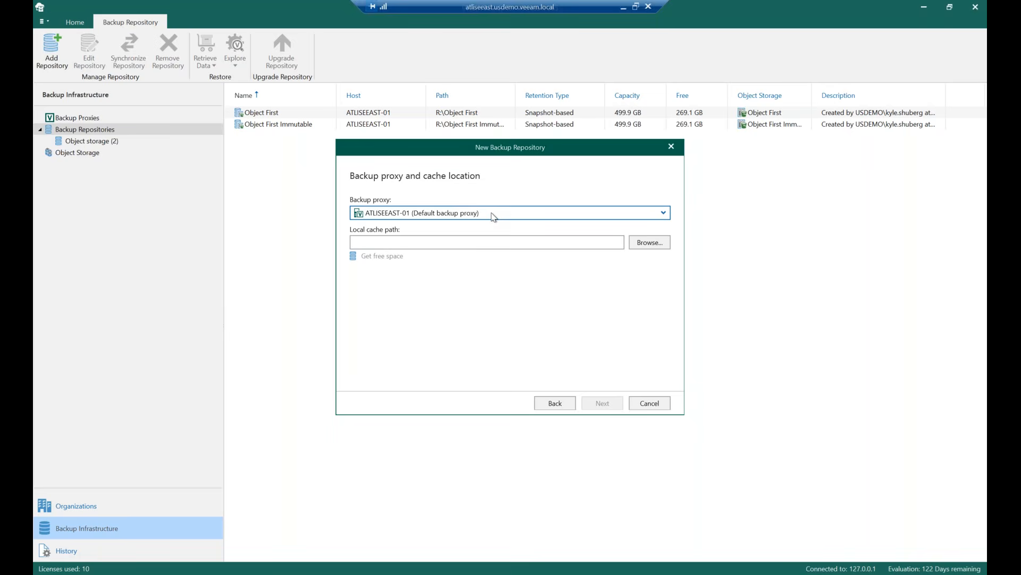
left_click(656, 248)
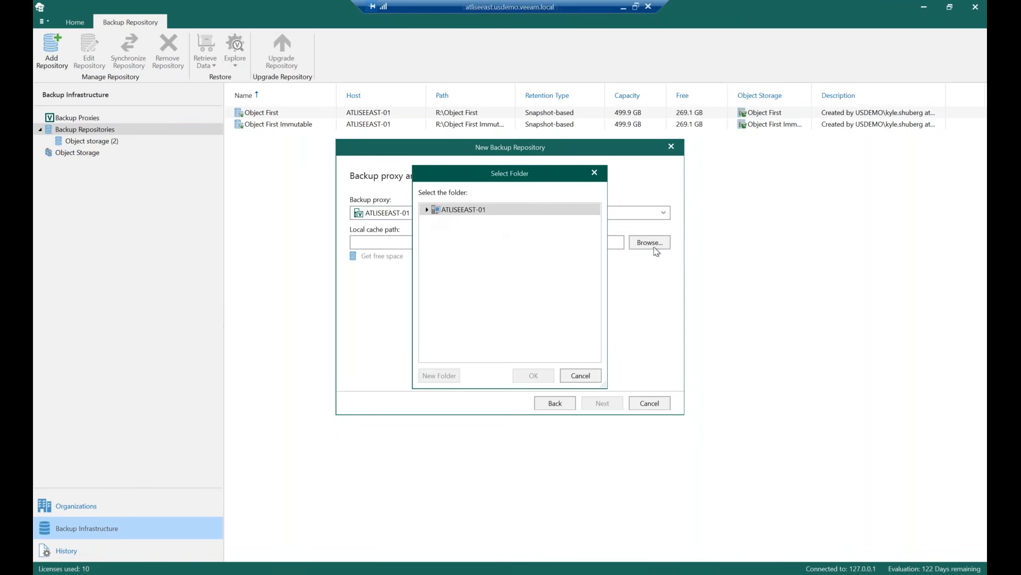
left_click(426, 209)
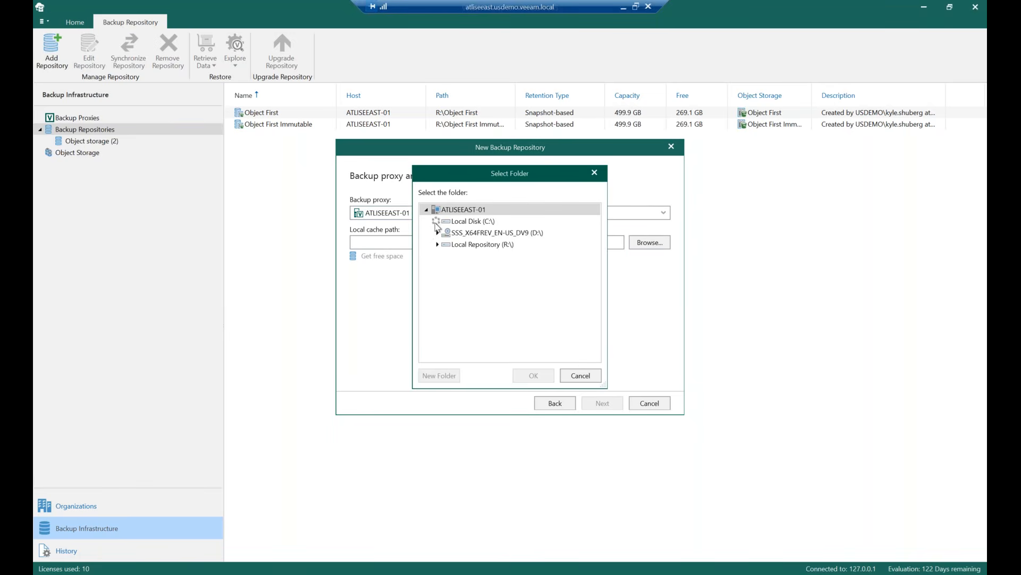
left_click(436, 221)
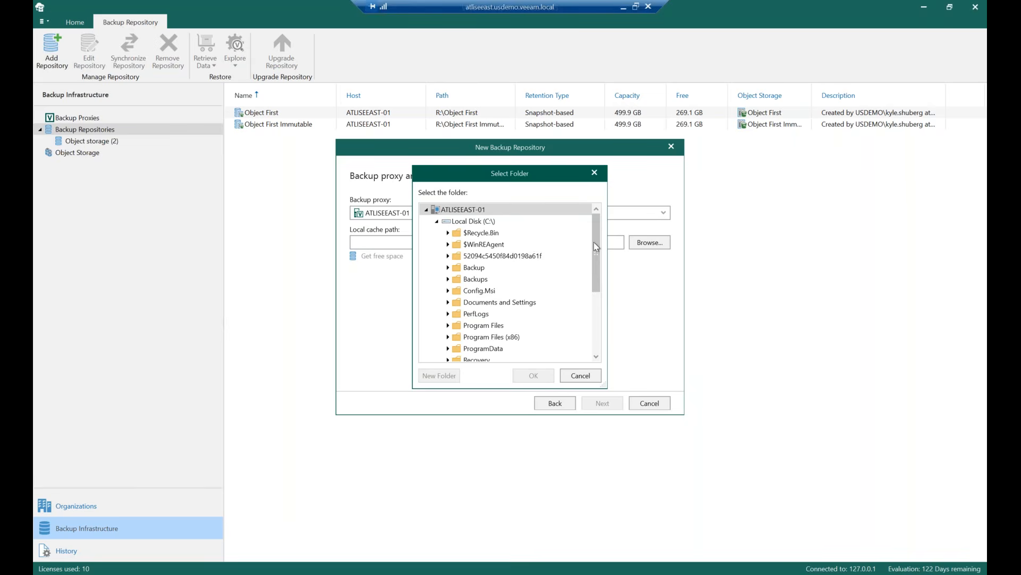
left_click_drag(596, 243, 597, 310)
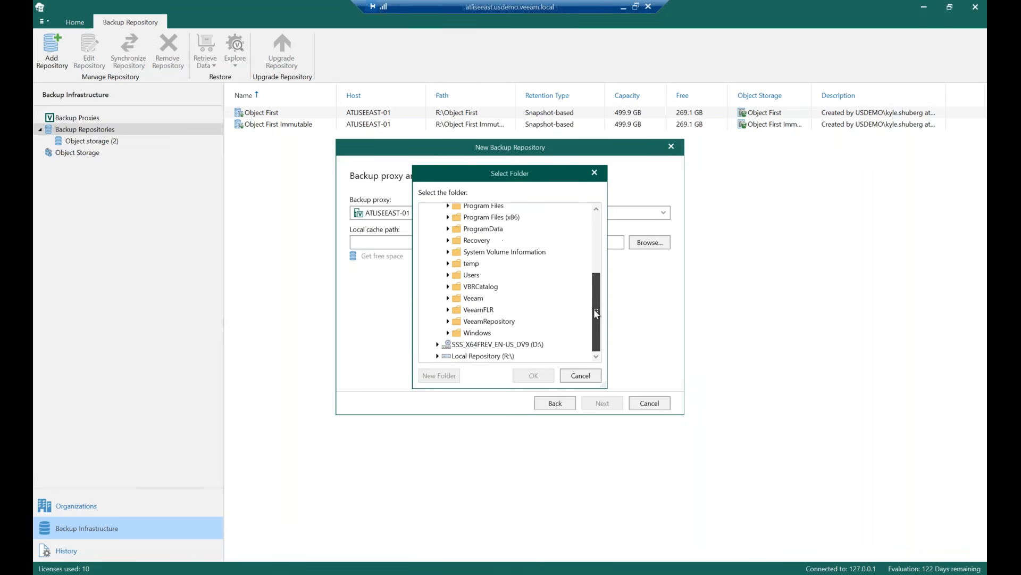
left_click(437, 356)
left_click_drag(596, 287, 596, 319)
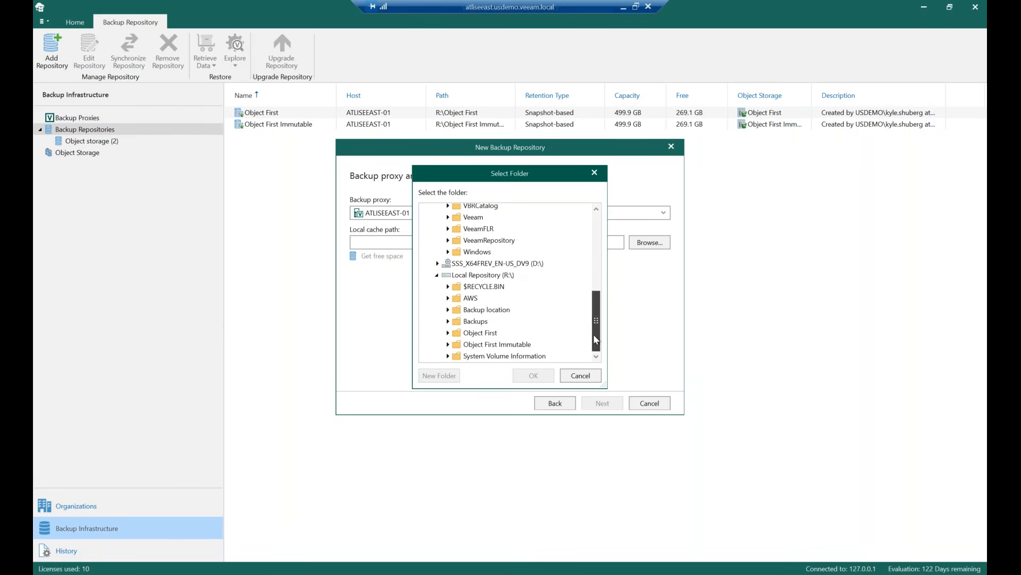
left_click(498, 322)
left_click(533, 375)
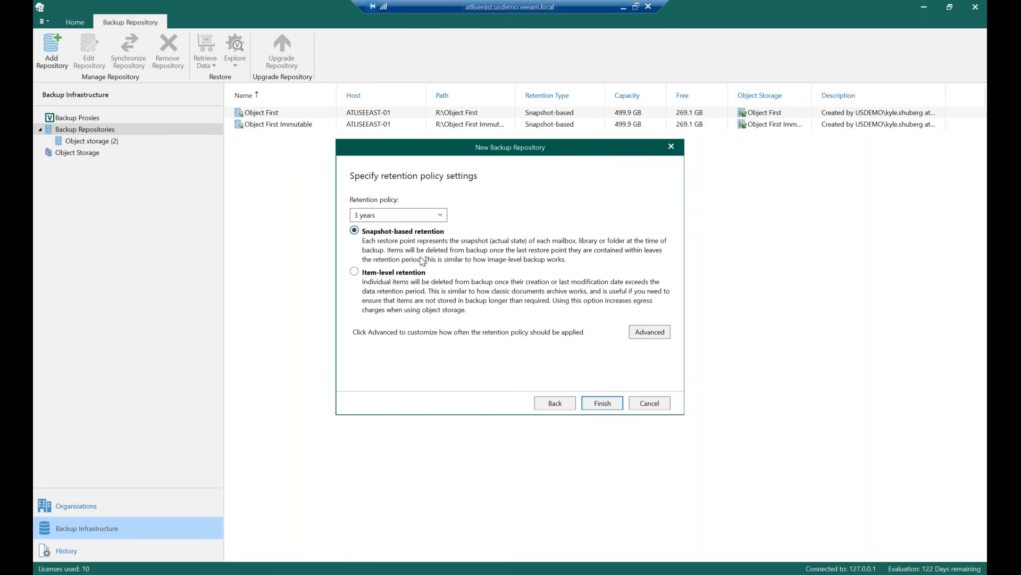
Keep the 3 years snapshot-based retention policy after reviewing its options and advanced schedule, and finish creating the repository
left_click(447, 218)
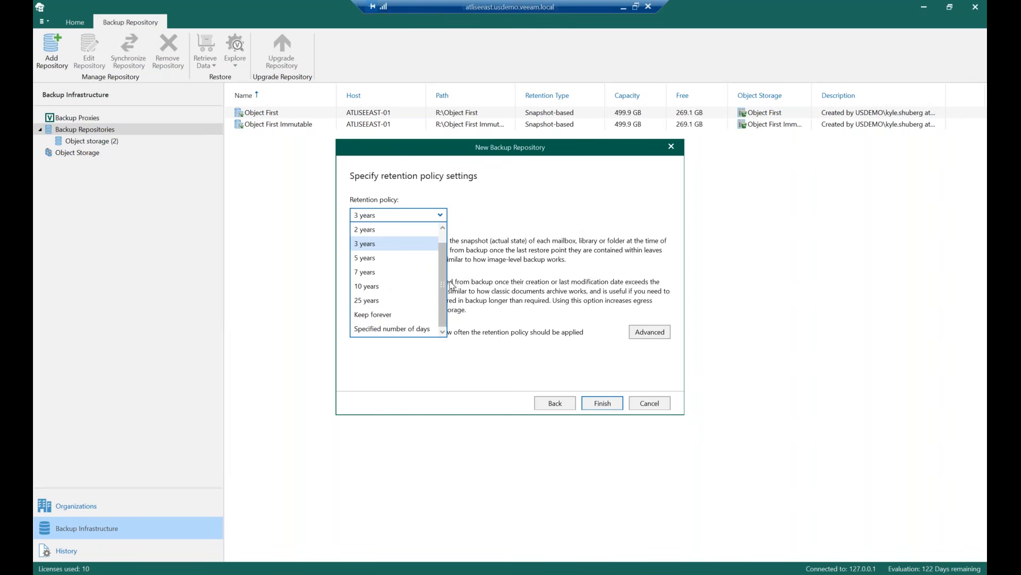
left_click_drag(440, 284, 439, 301)
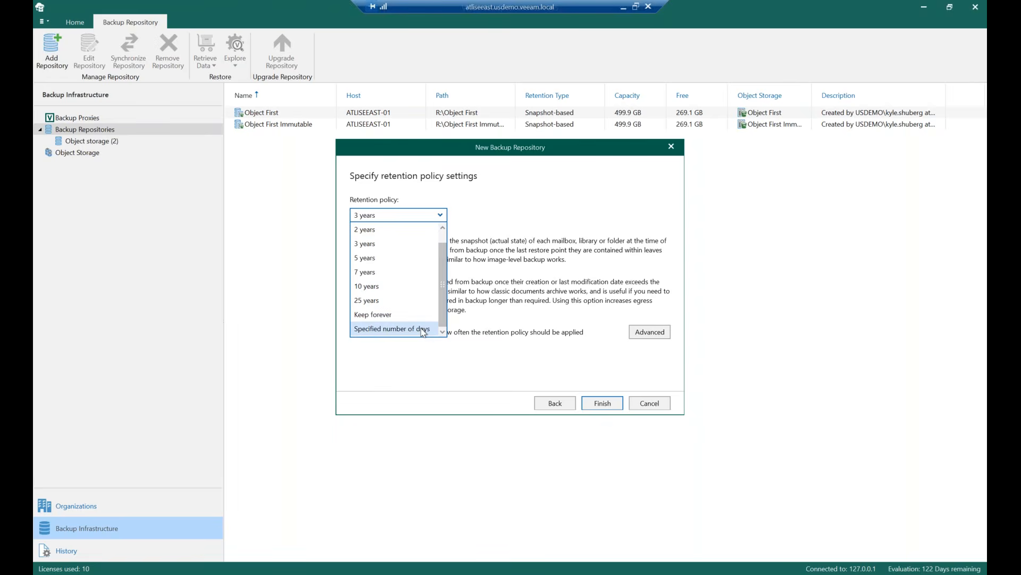
left_click(498, 178)
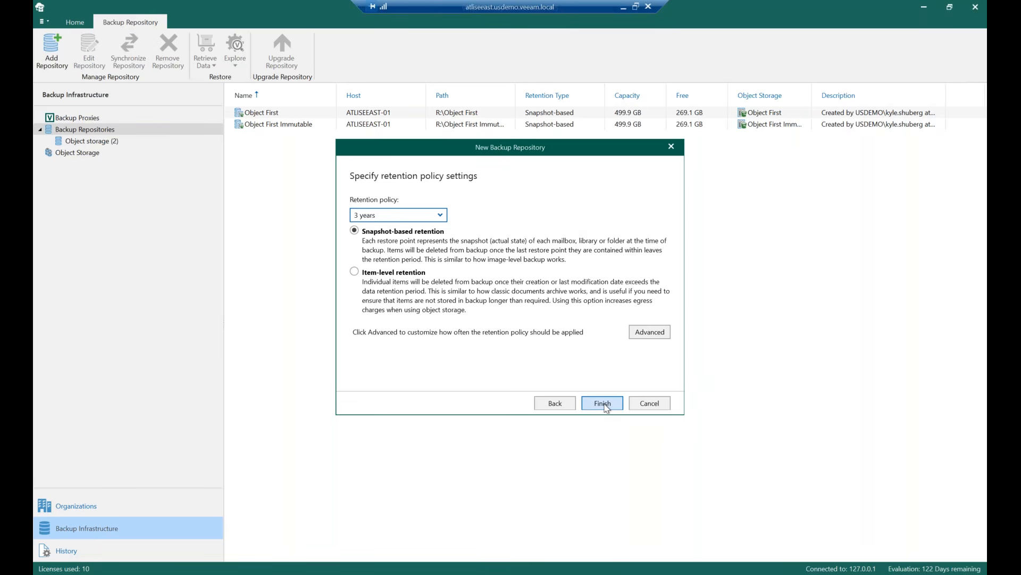
left_click(649, 334)
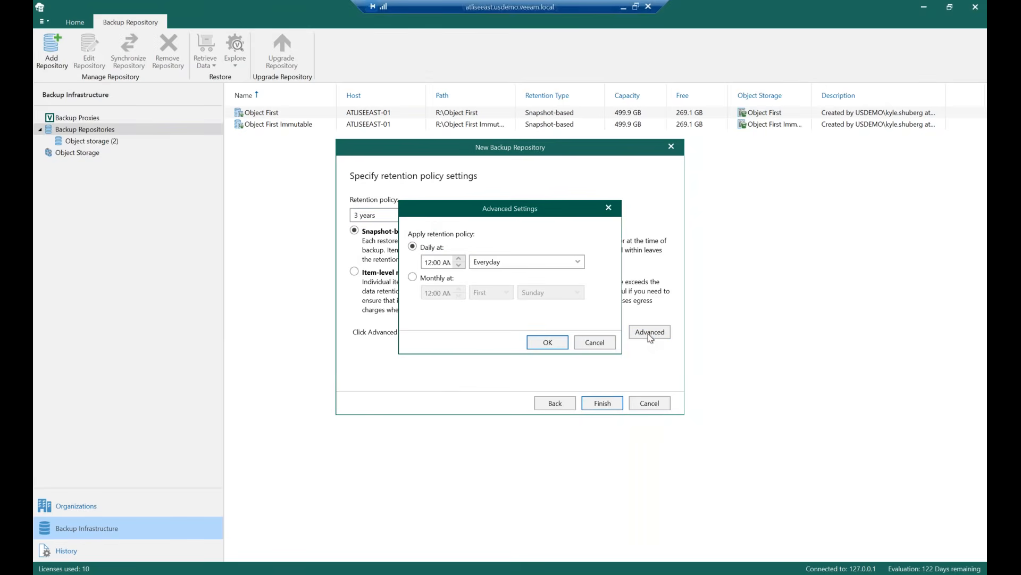
left_click_drag(430, 212, 442, 195)
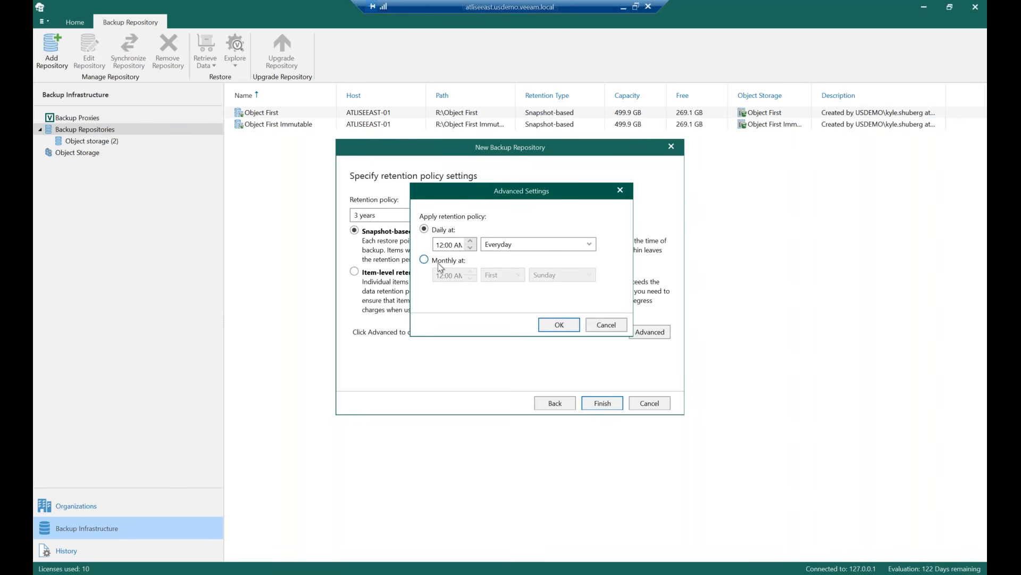
left_click(604, 326)
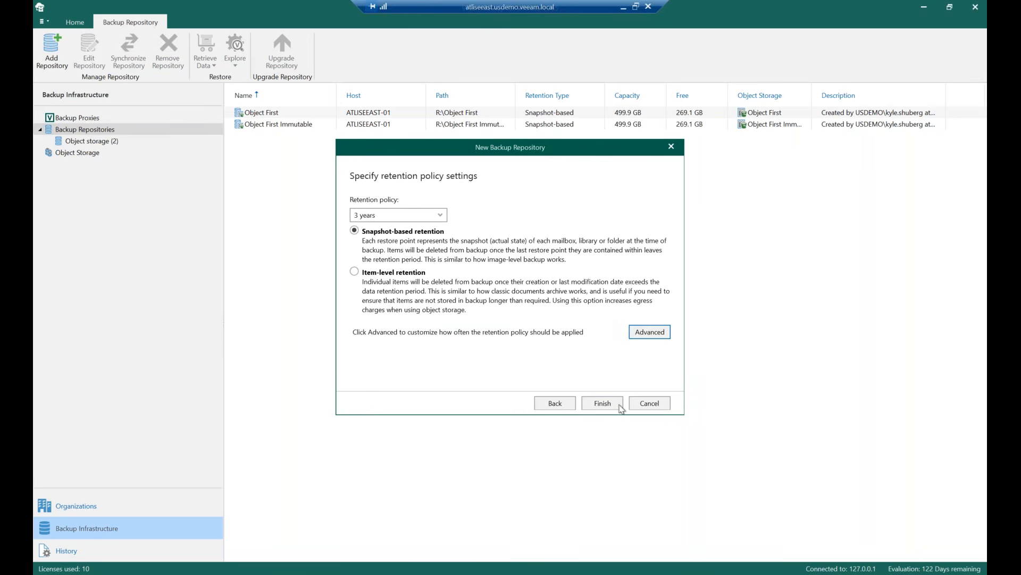
left_click(603, 403)
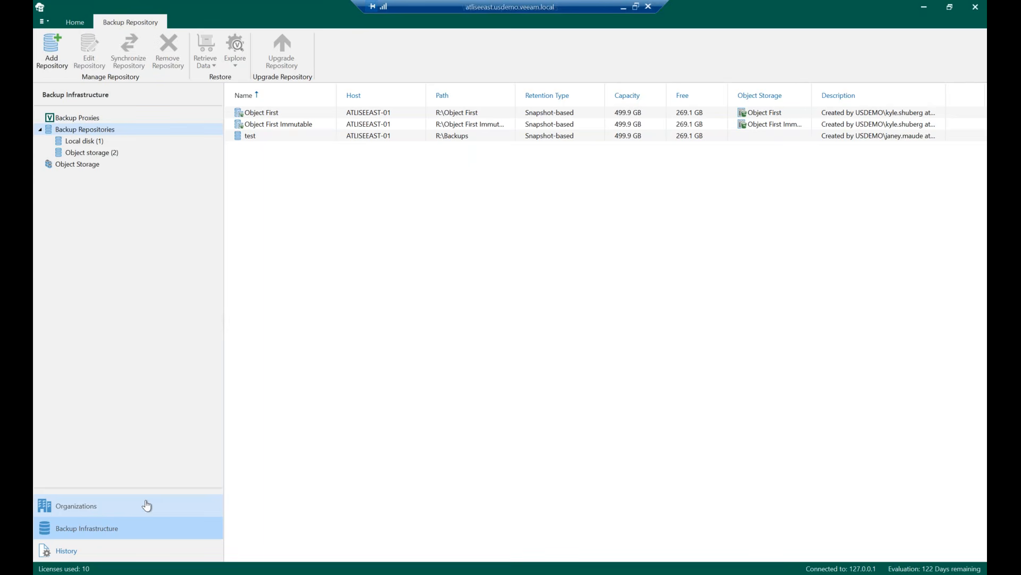
Start a new backup job named test for the veeamusdemo.onmicrosoft.com organization
left_click(51, 513)
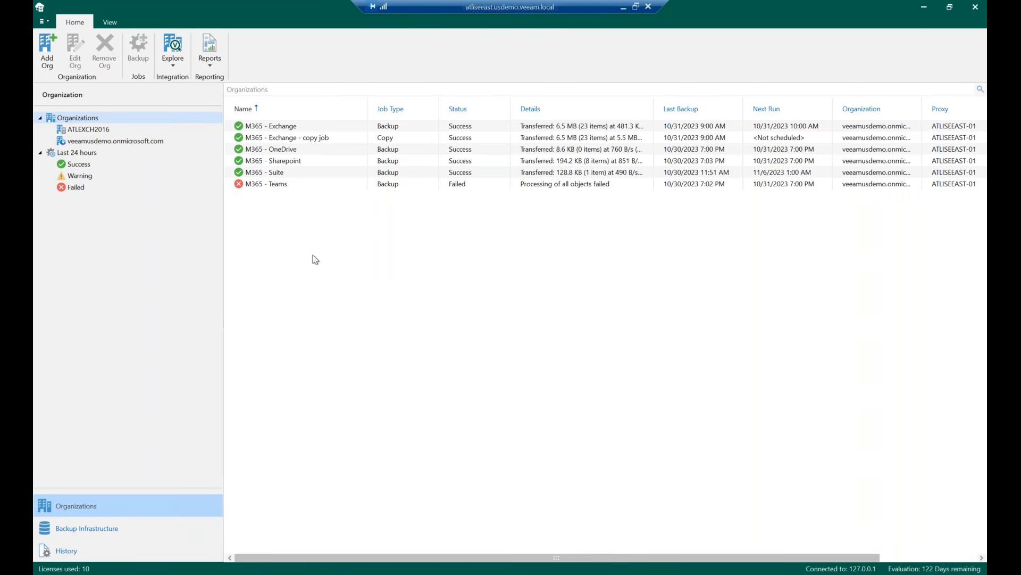
left_click(92, 131)
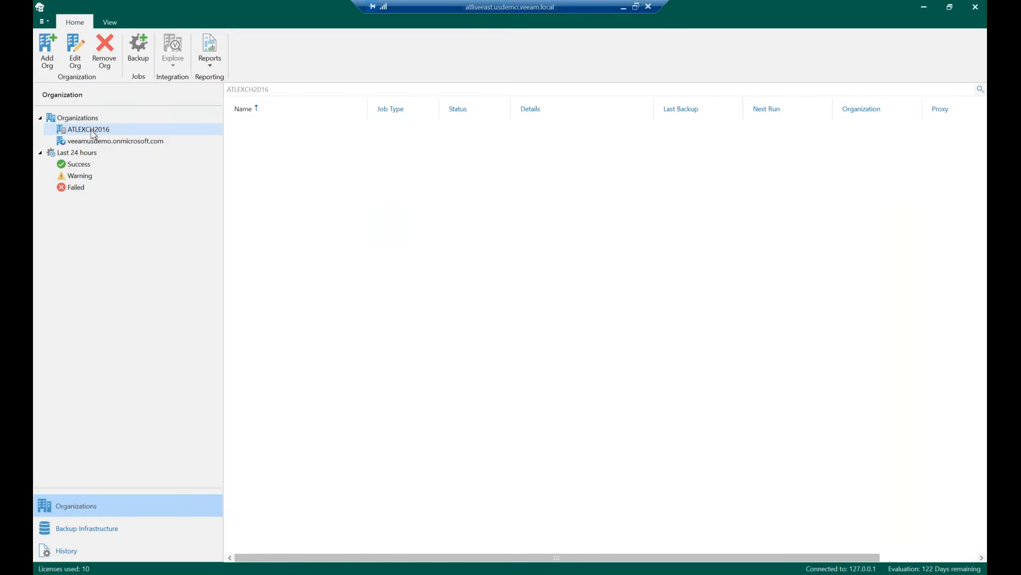
left_click(113, 141)
right_click(296, 250)
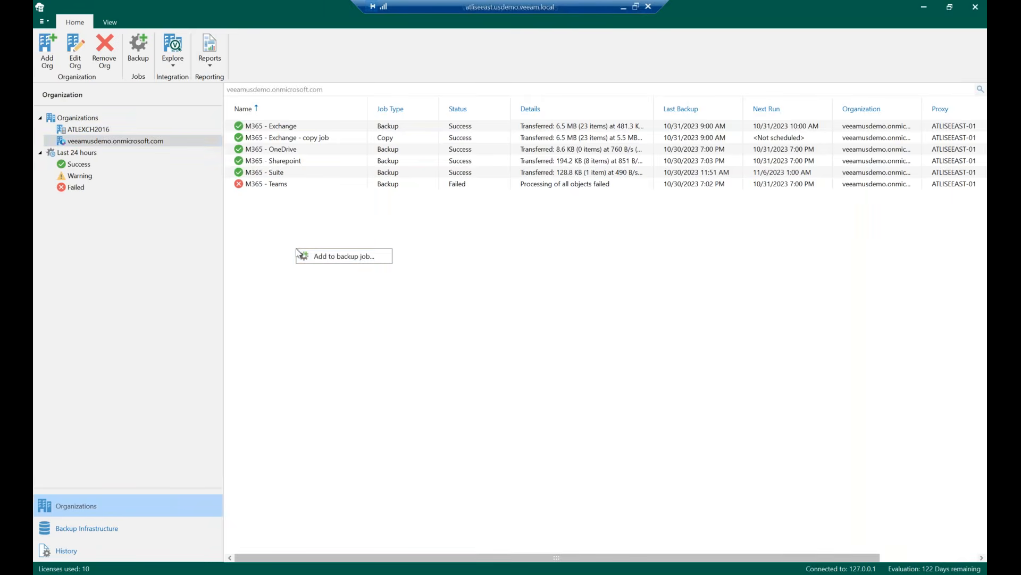
left_click(346, 260)
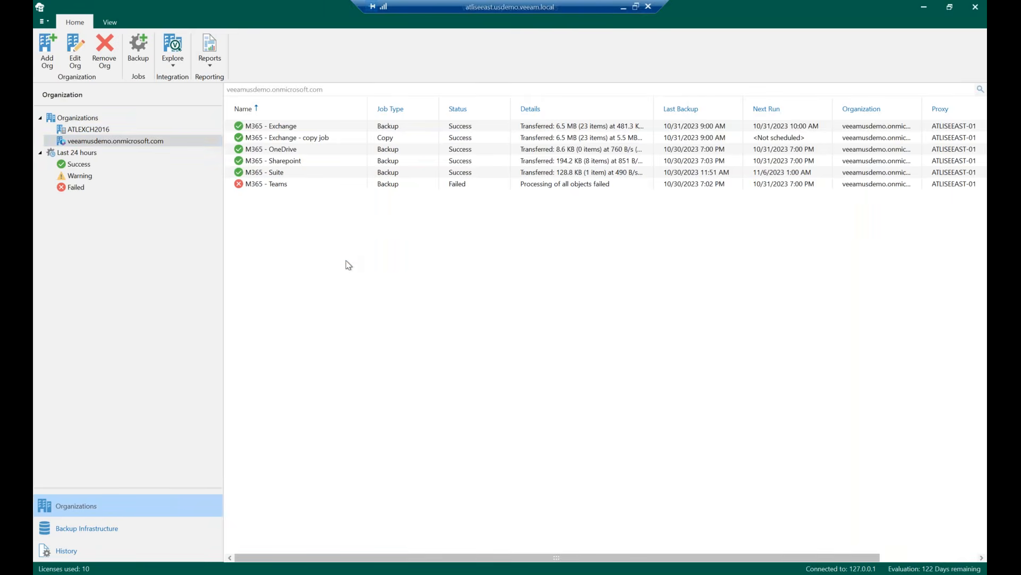
type("test")
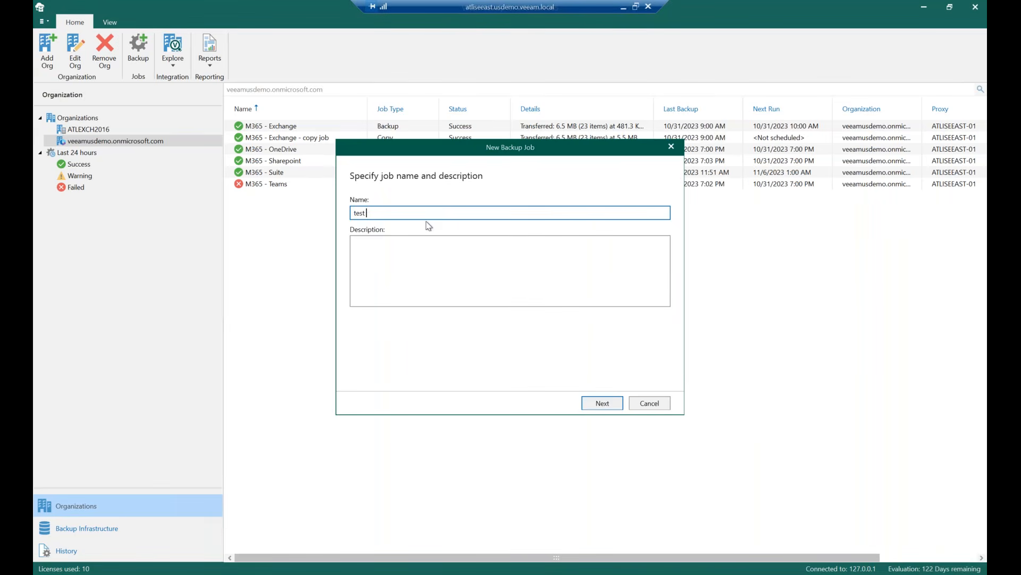
left_click(607, 406)
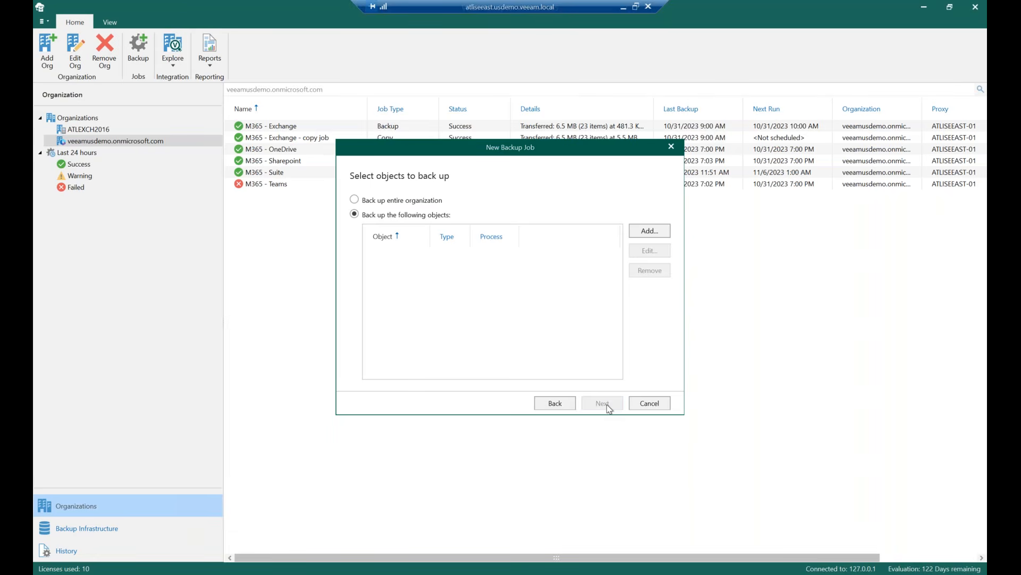
Back up selected objects by adding the first eight listed users of the organization to the job, and continue
left_click(414, 206)
left_click(662, 236)
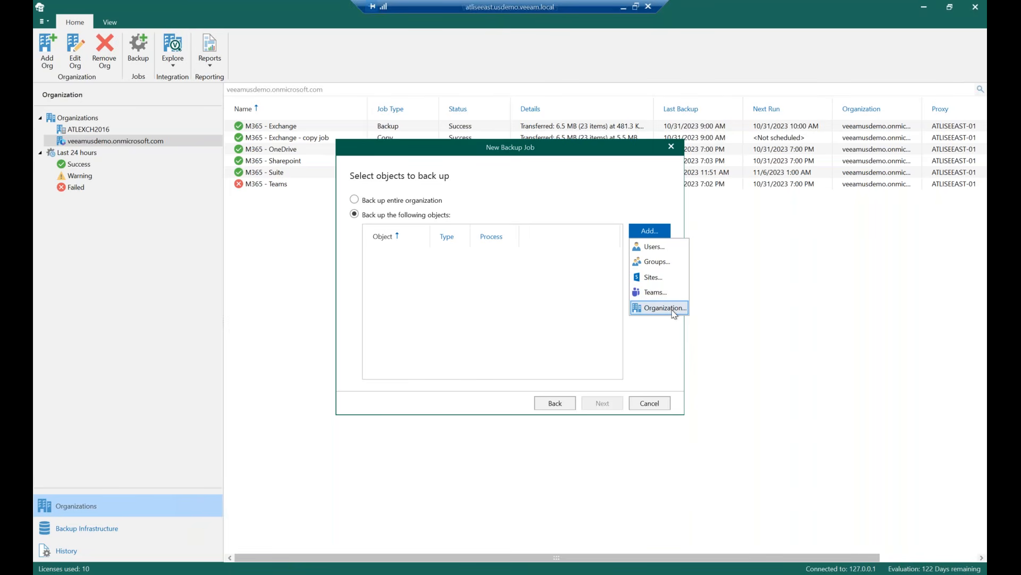
left_click(539, 185)
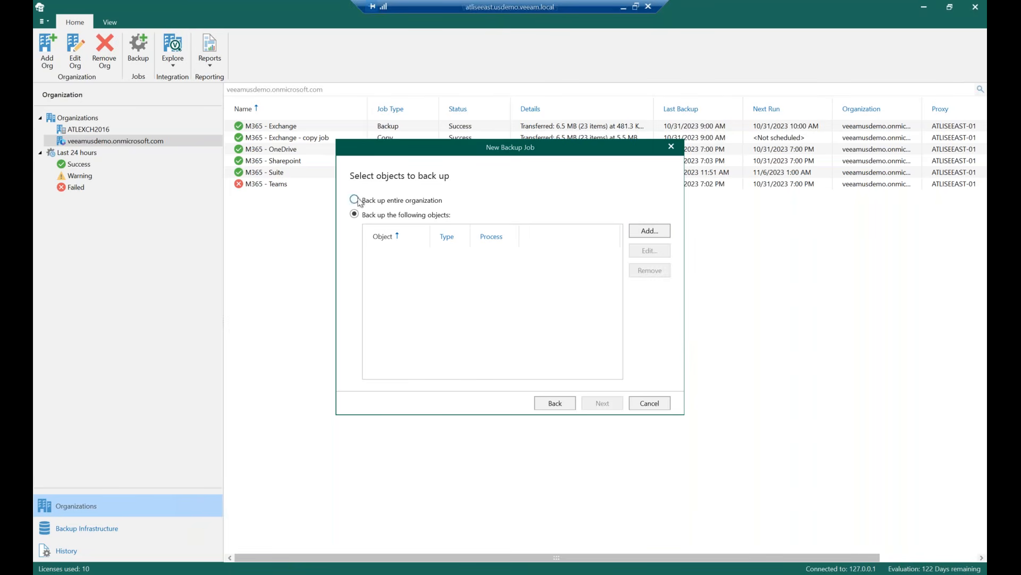
left_click(664, 232)
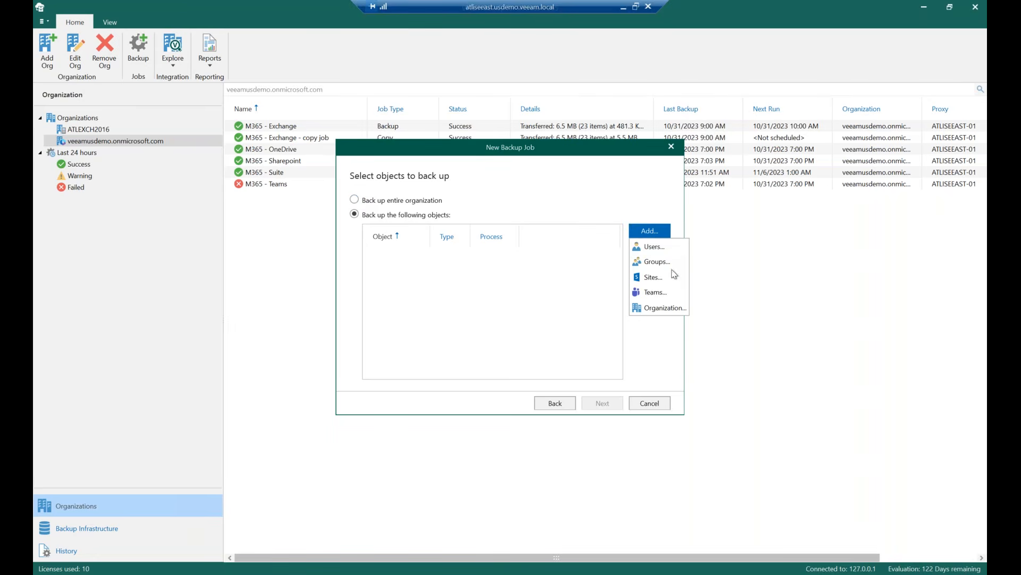
left_click(656, 246)
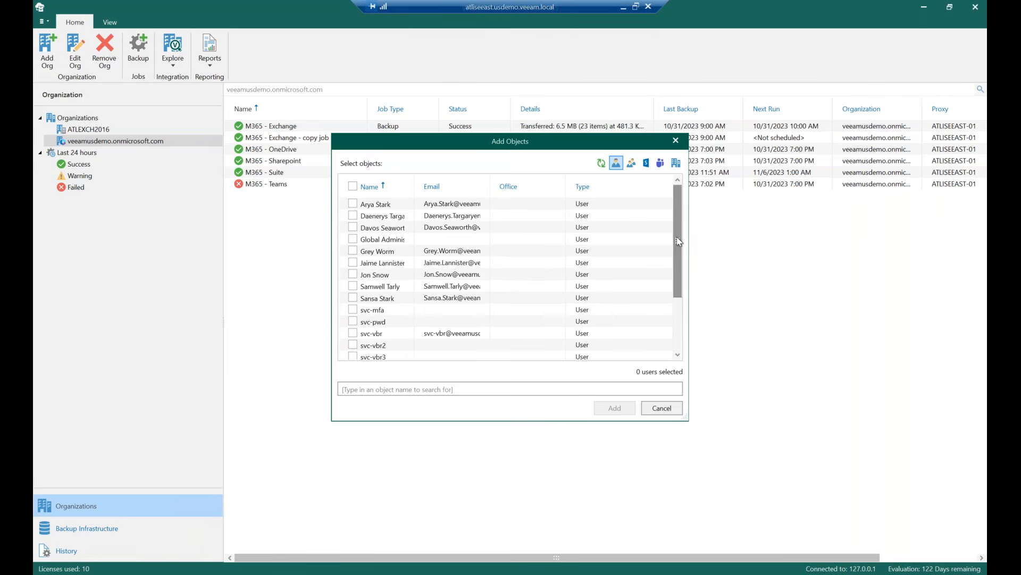
left_click_drag(679, 255, 680, 210)
left_click(353, 203)
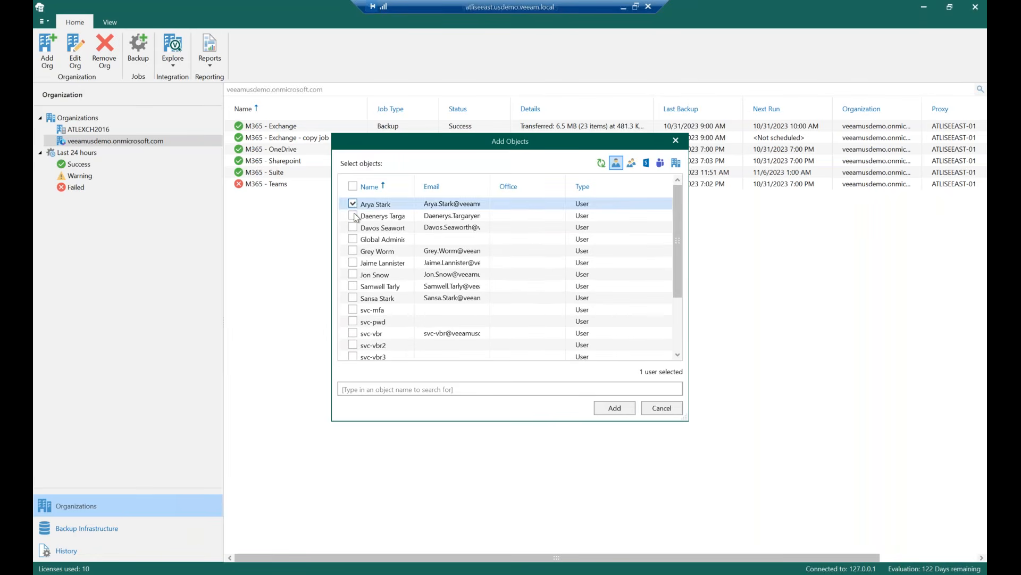
left_click(353, 215)
left_click(353, 227)
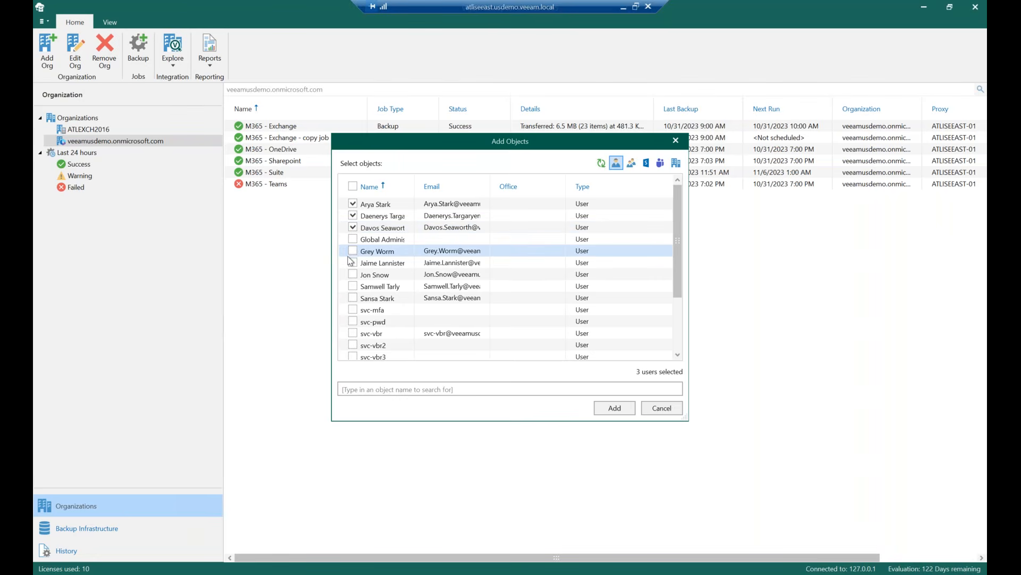
left_click(353, 250)
left_click(353, 262)
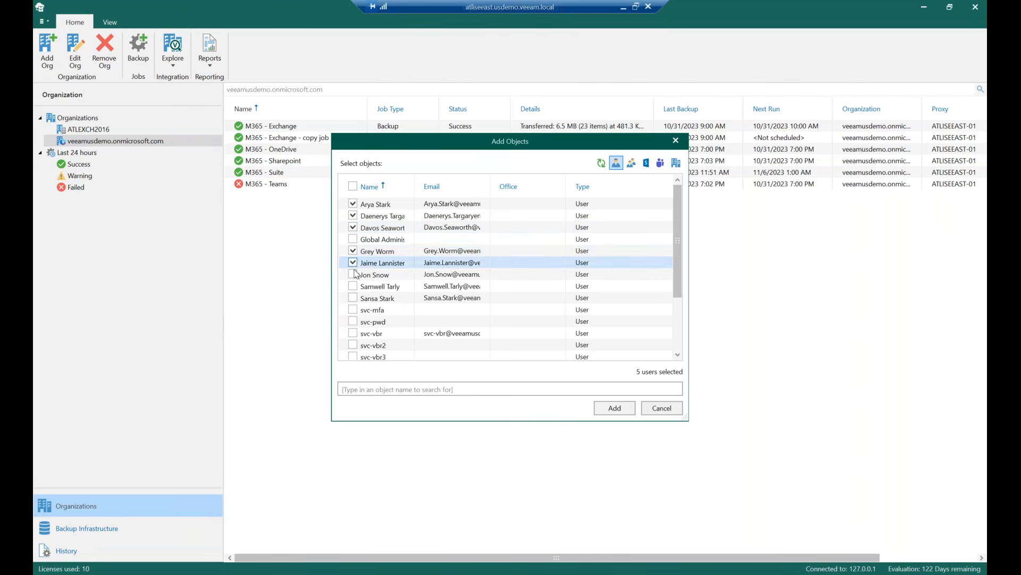
left_click(352, 274)
left_click(352, 286)
left_click(353, 298)
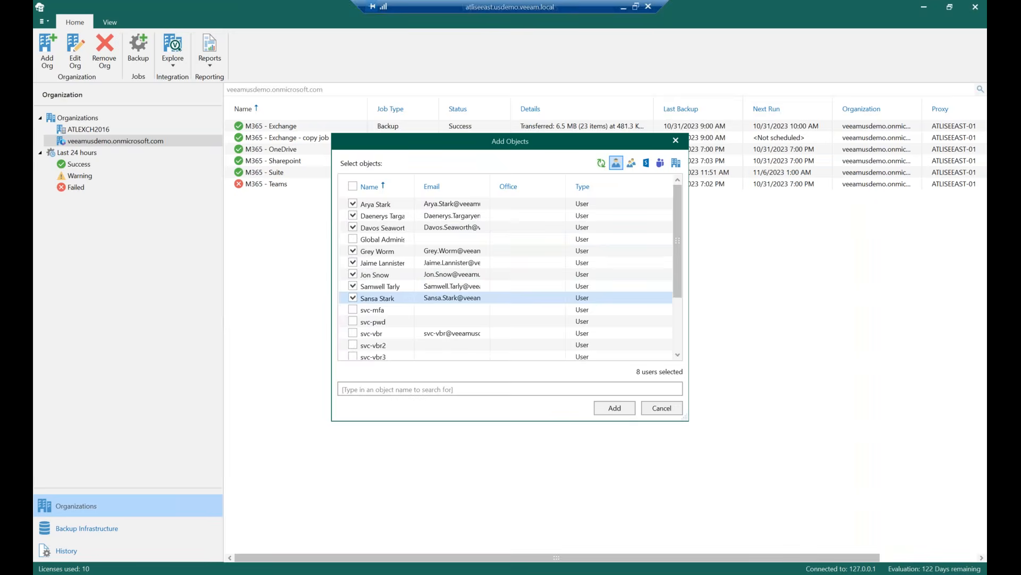
left_click(618, 408)
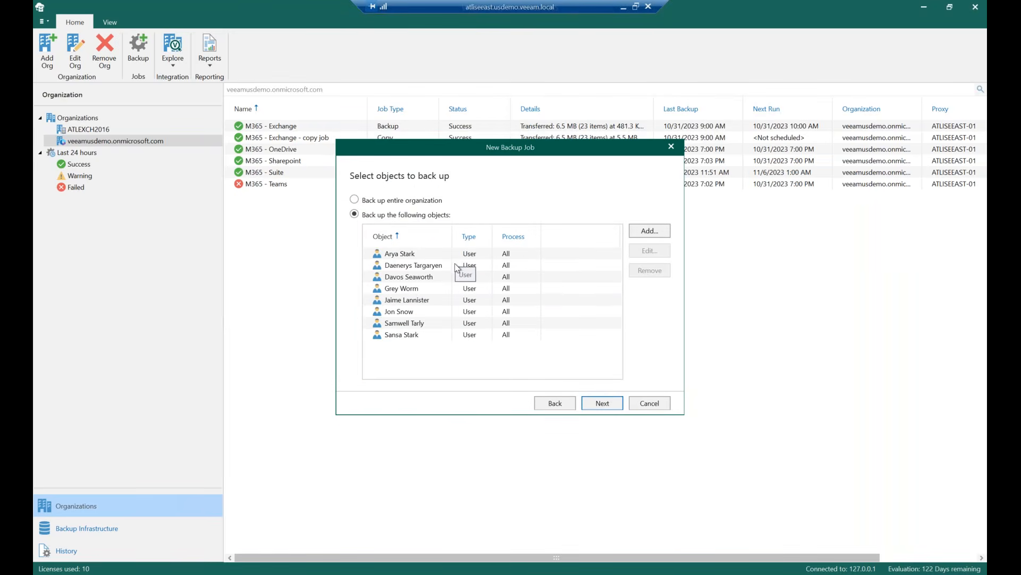
left_click(600, 404)
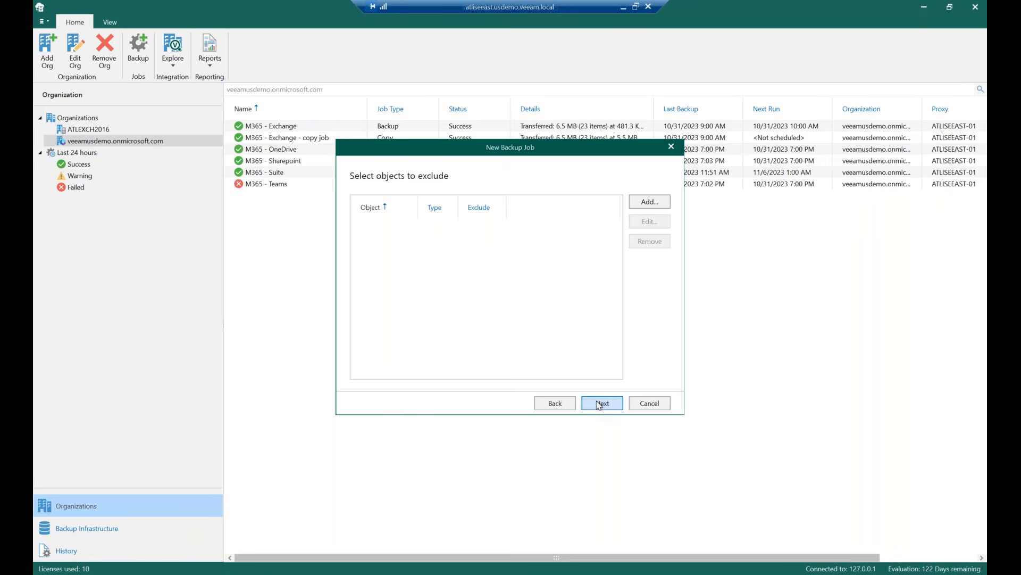
Leave the exclusion list empty and continue past the exclusions page
left_click(645, 202)
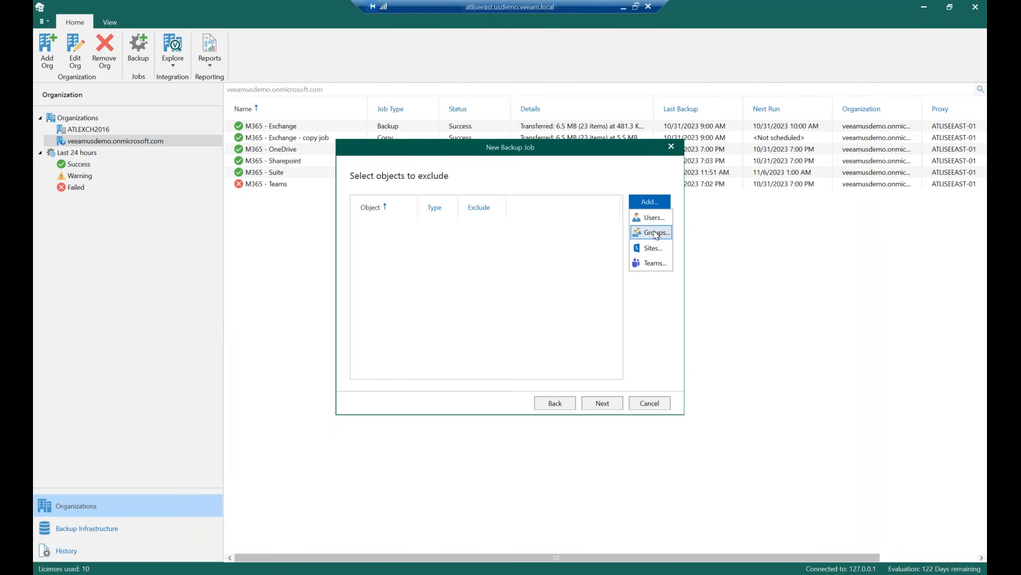
left_click(553, 190)
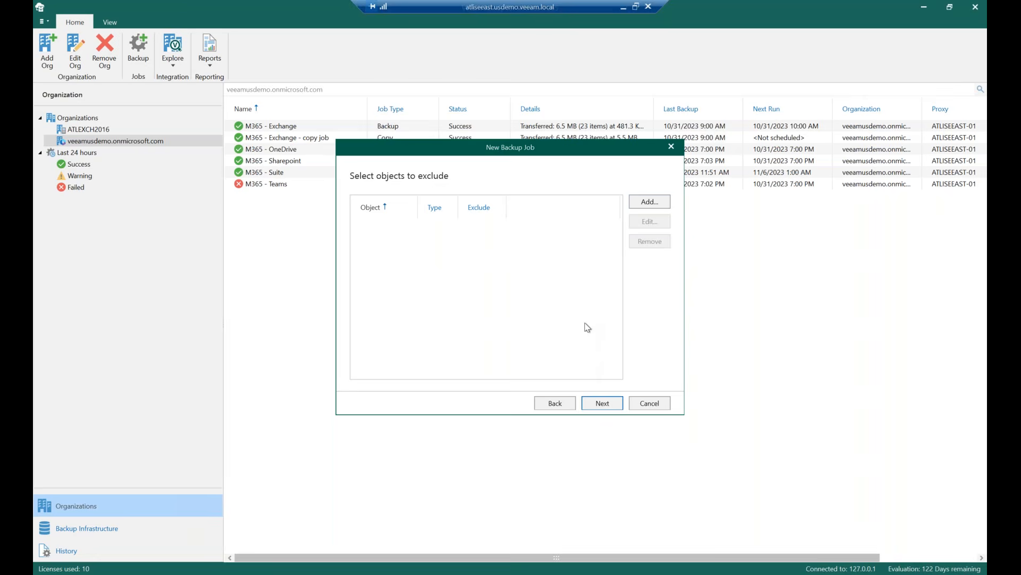
left_click(603, 403)
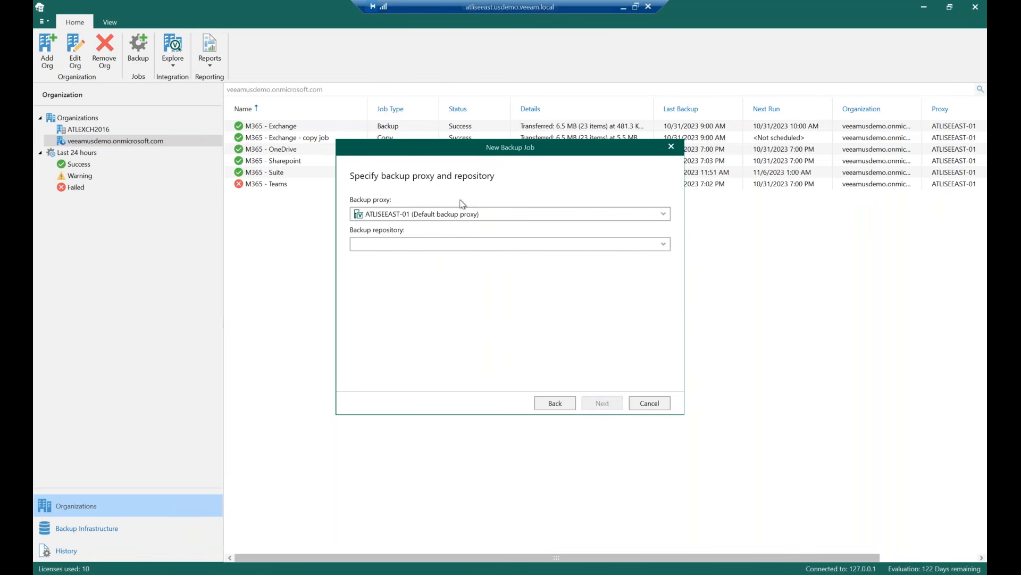
Select the Object First repository with the default ATLISEEAST-01 proxy and continue
left_click(457, 244)
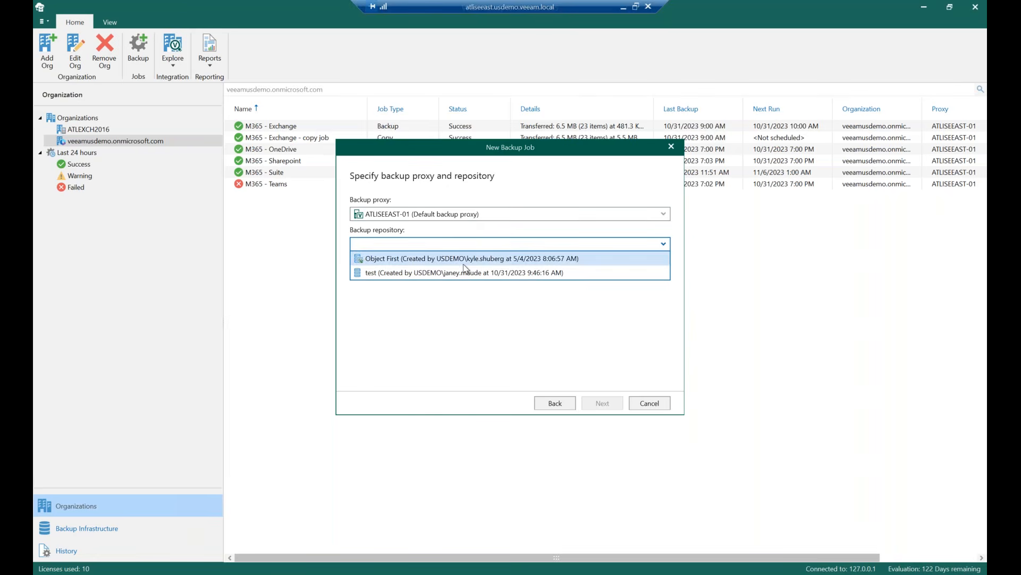
left_click(463, 259)
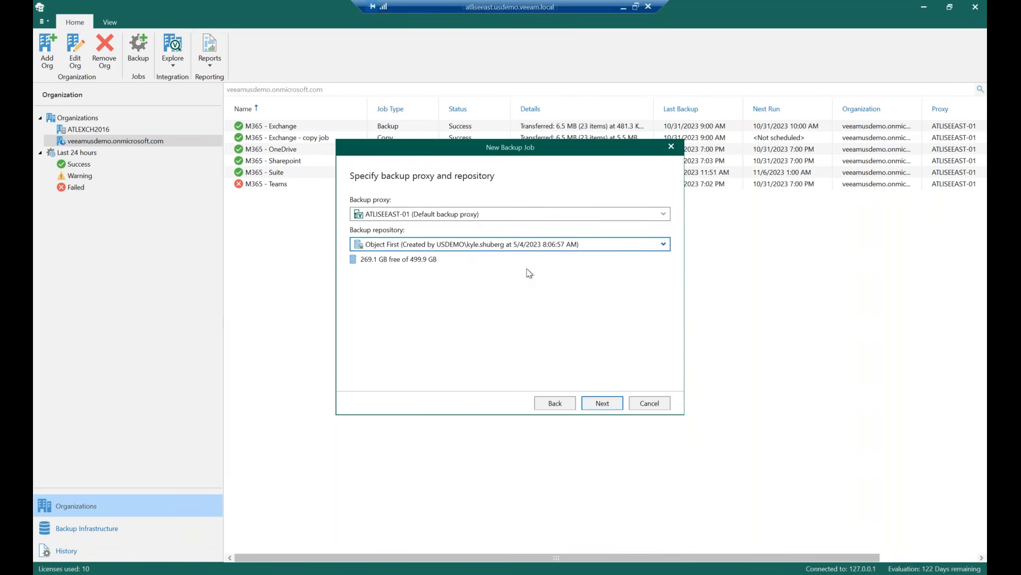
left_click(602, 404)
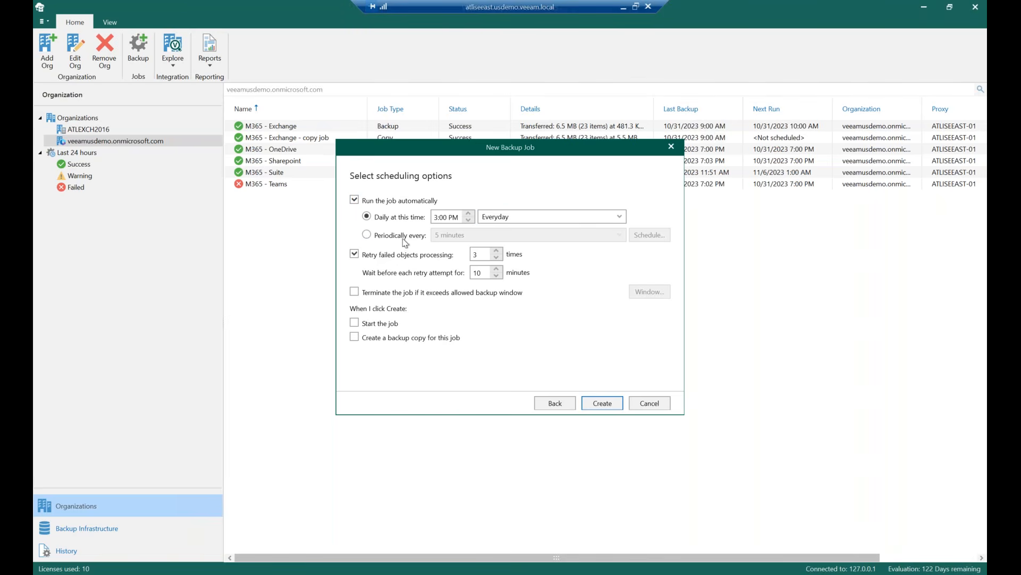
Set the job to run automatically every 1 hour instead of daily
left_click(367, 234)
left_click(619, 235)
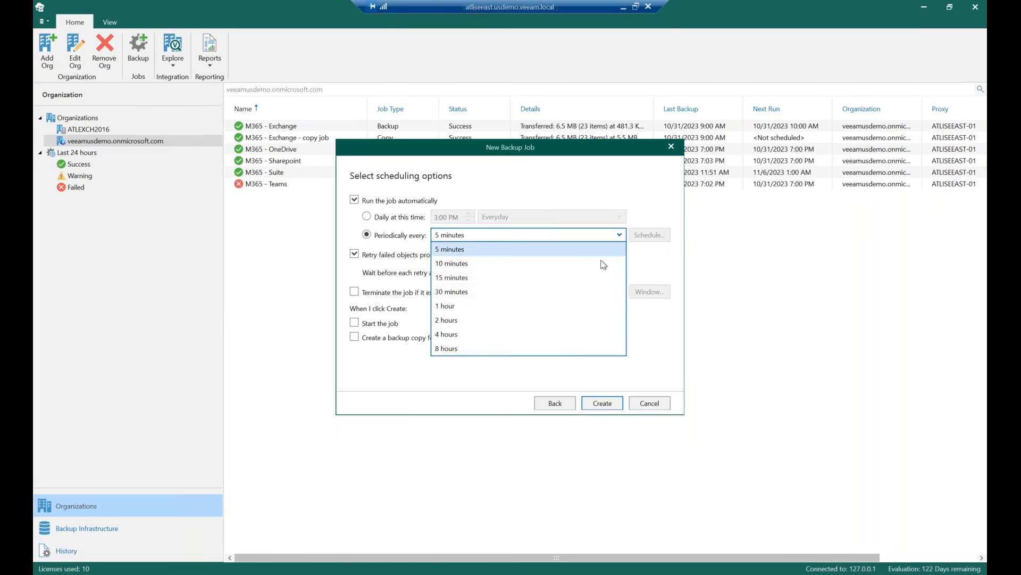
left_click(593, 305)
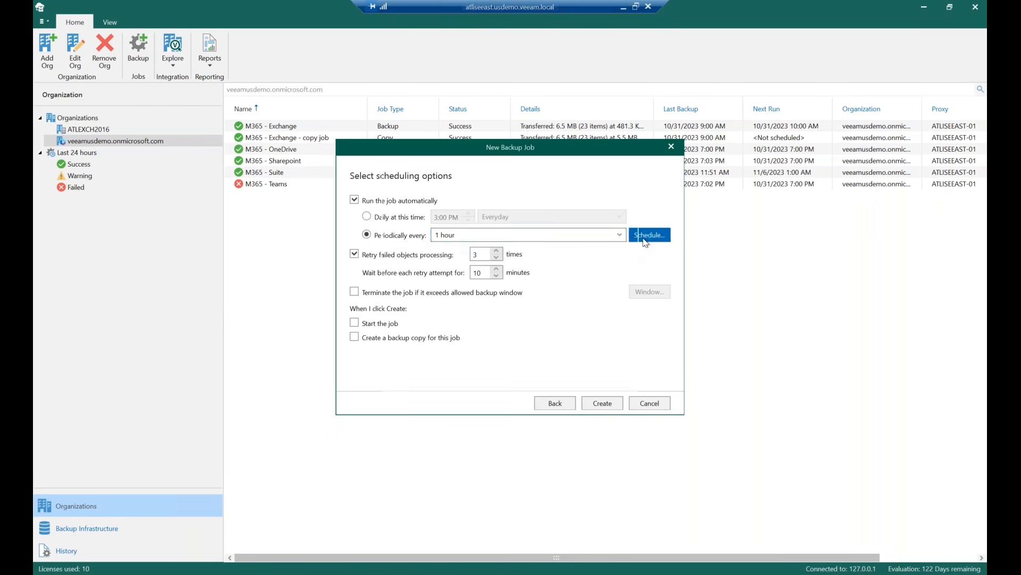
left_click(645, 242)
left_click_drag(451, 229, 470, 301)
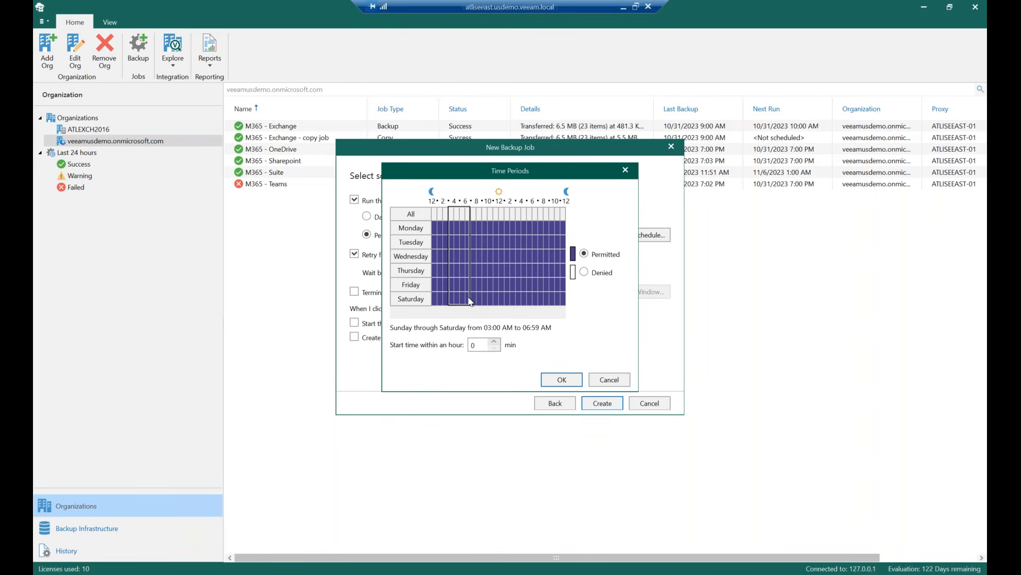
left_click(584, 274)
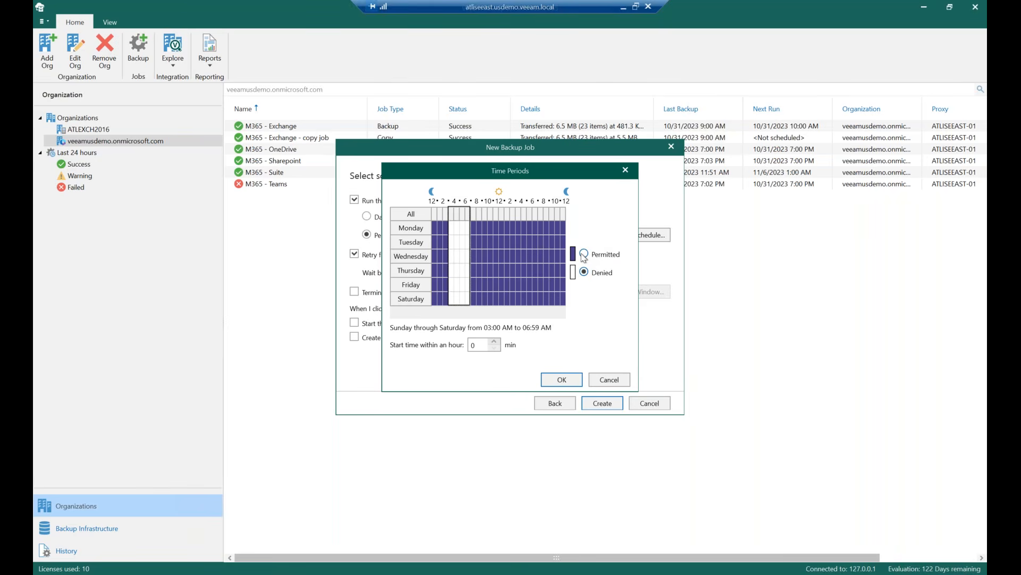
left_click(584, 256)
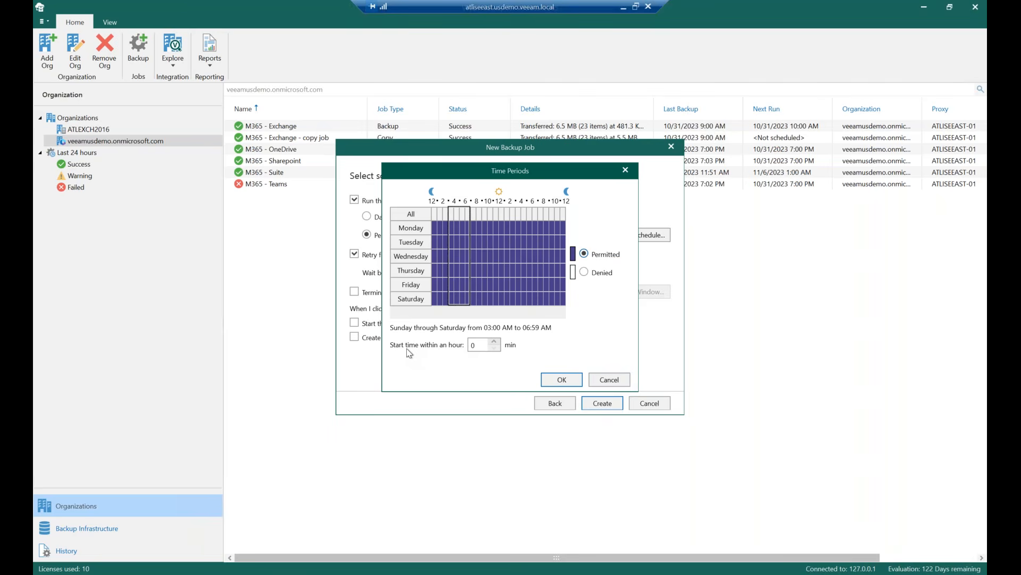
left_click(619, 380)
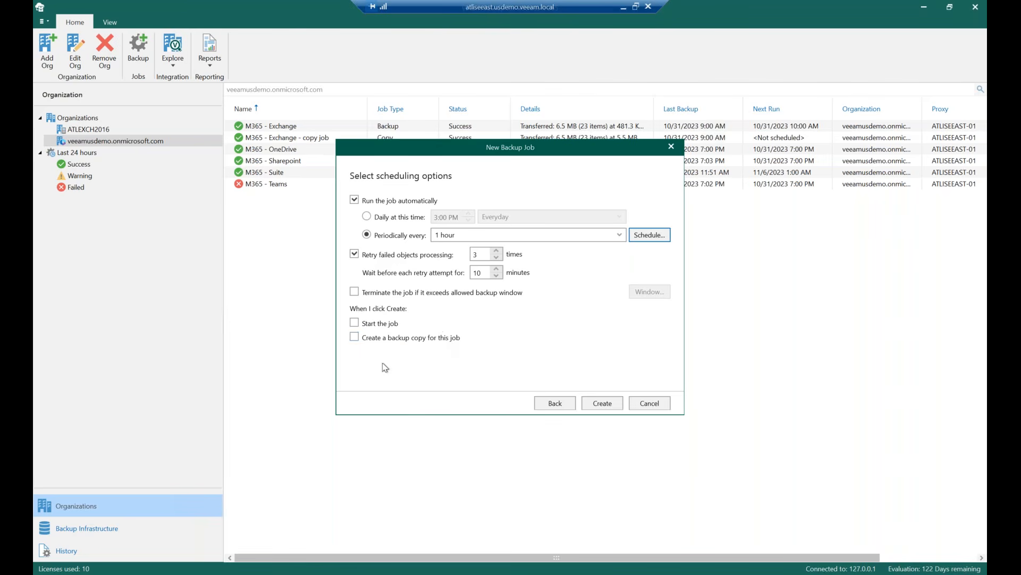
Cancel the new backup job wizard without creating the job
left_click(395, 343)
left_click(637, 404)
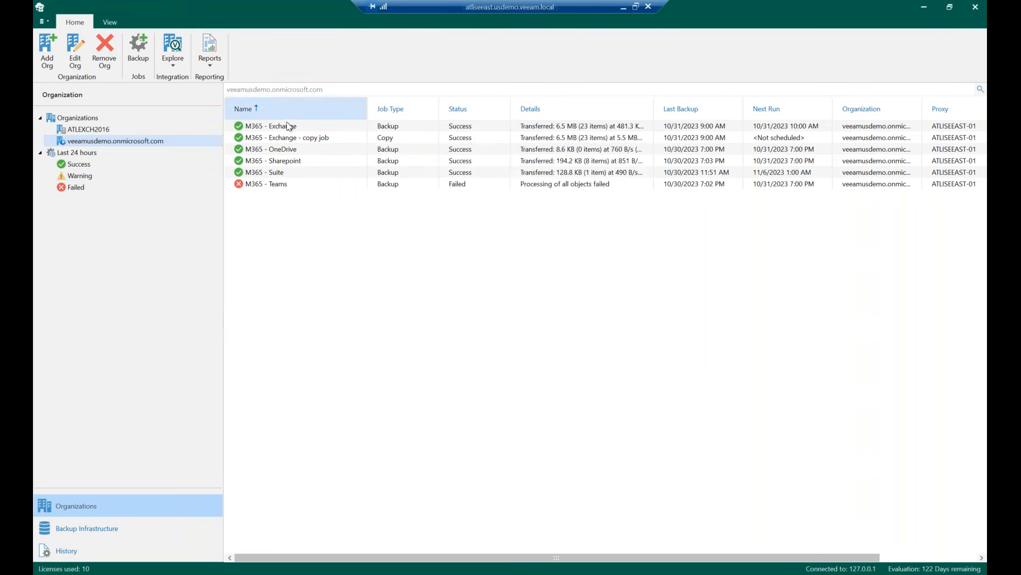
Review the M365 - Exchange job's session status and action log
left_click(288, 128)
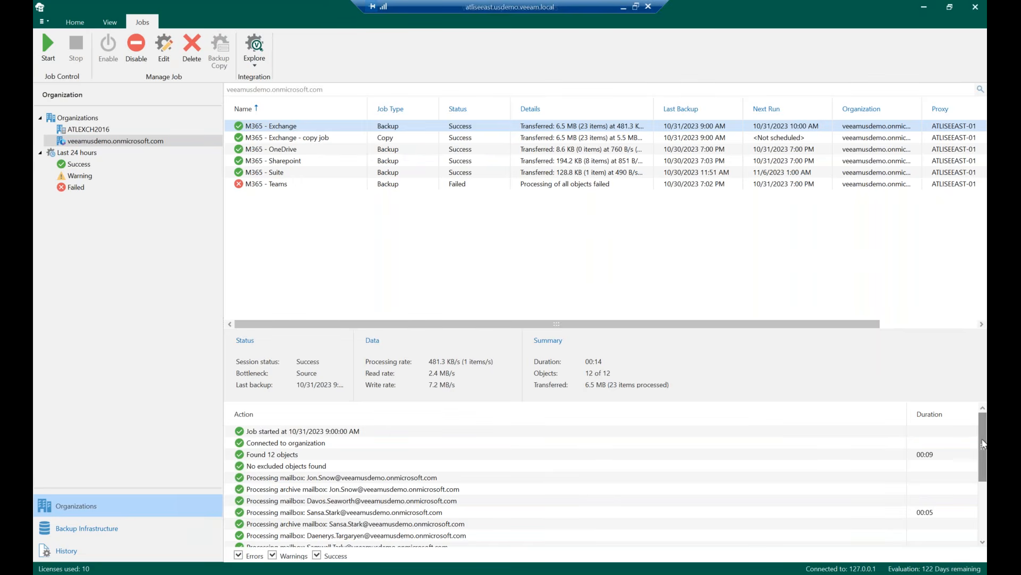
mouse_move(983, 442)
left_mouse_down()
mouse_move(981, 518)
mouse_move(978, 423)
left_mouse_up()
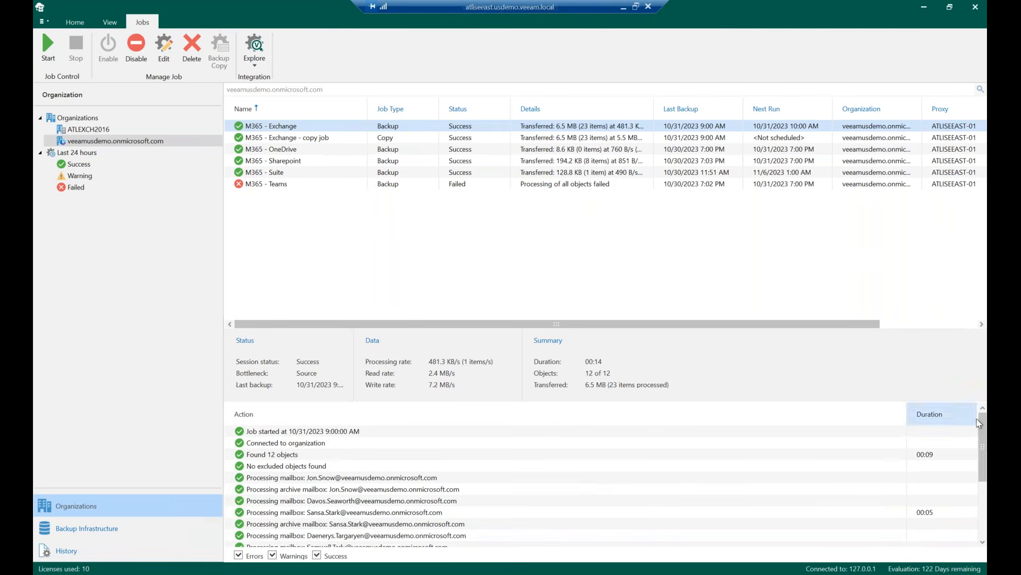
left_click(311, 247)
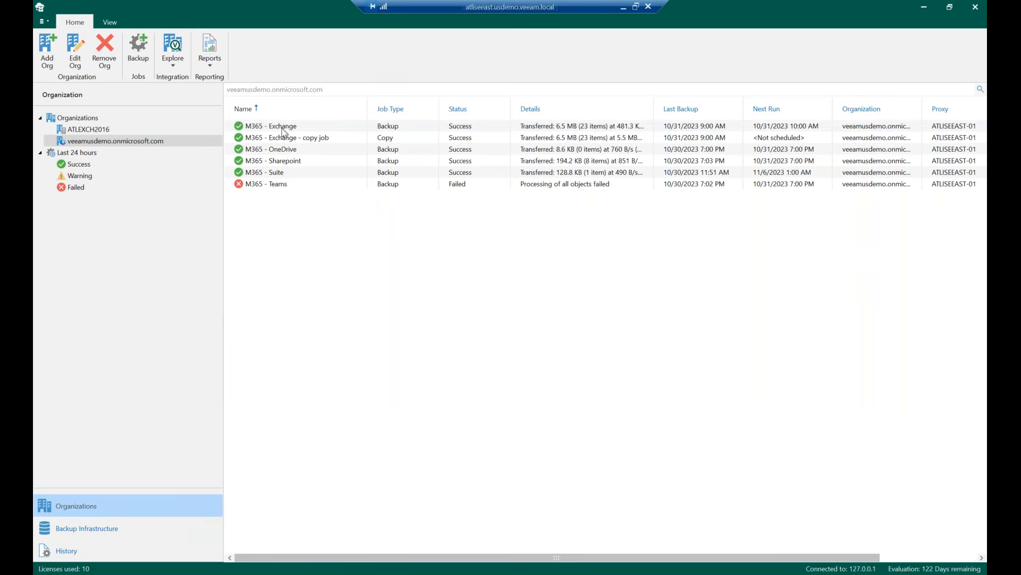
Open the M365 - OneDrive job for editing, review its objects, repository and schedule pages, and cancel without saving
left_click(280, 152)
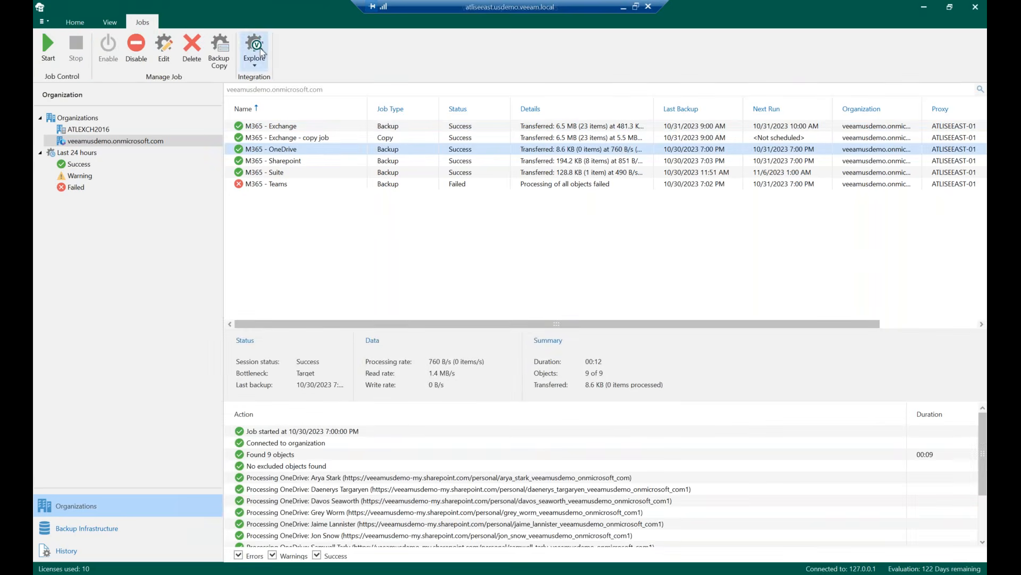
left_click(170, 62)
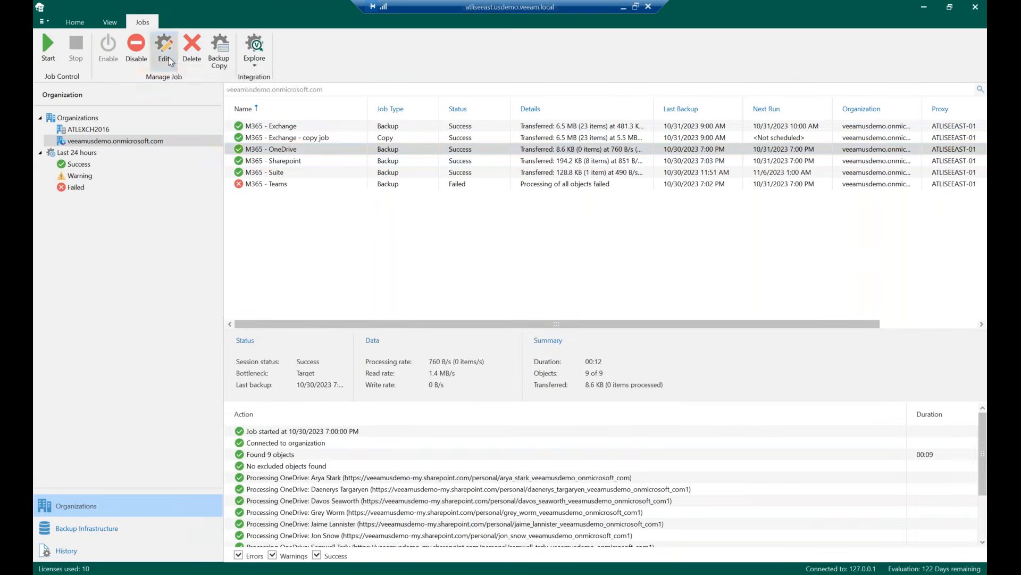
left_click(598, 403)
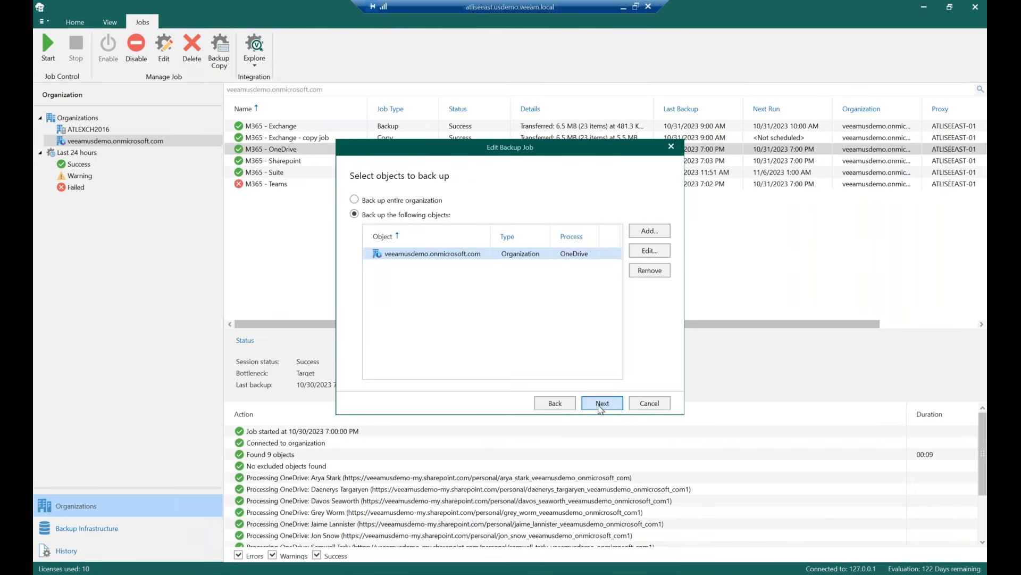
left_click(659, 233)
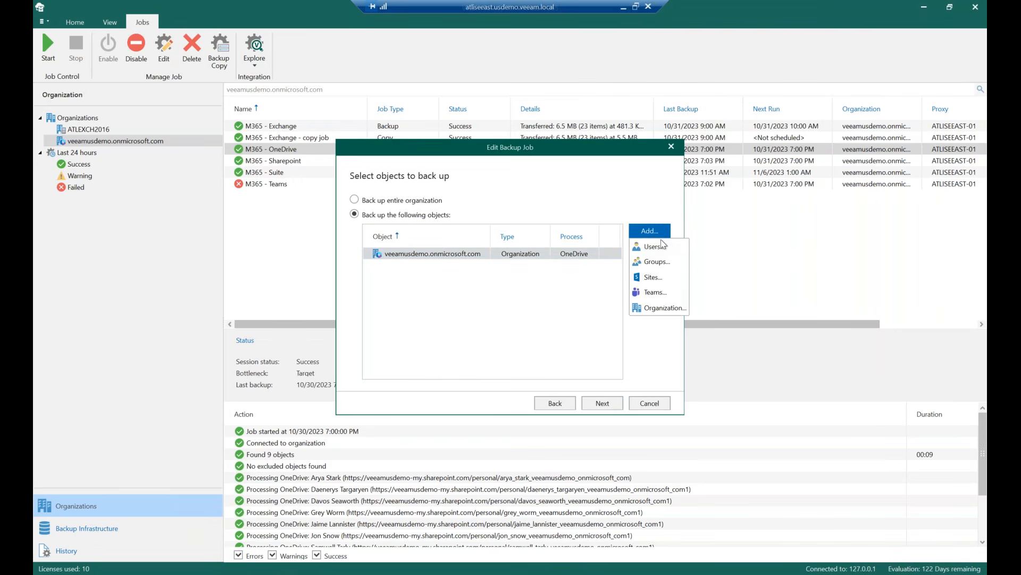
left_click(665, 307)
left_click(668, 142)
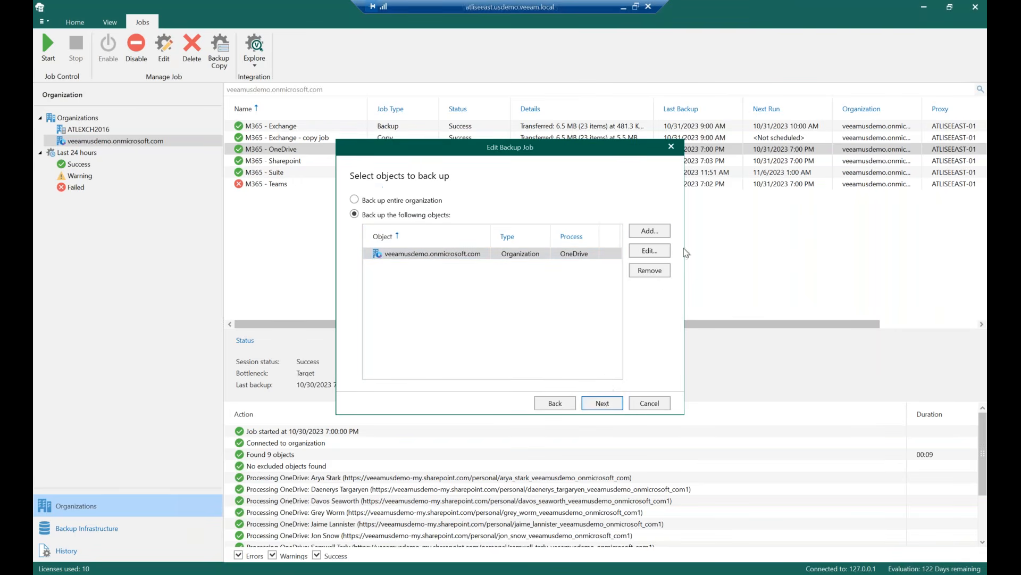
left_click(606, 404)
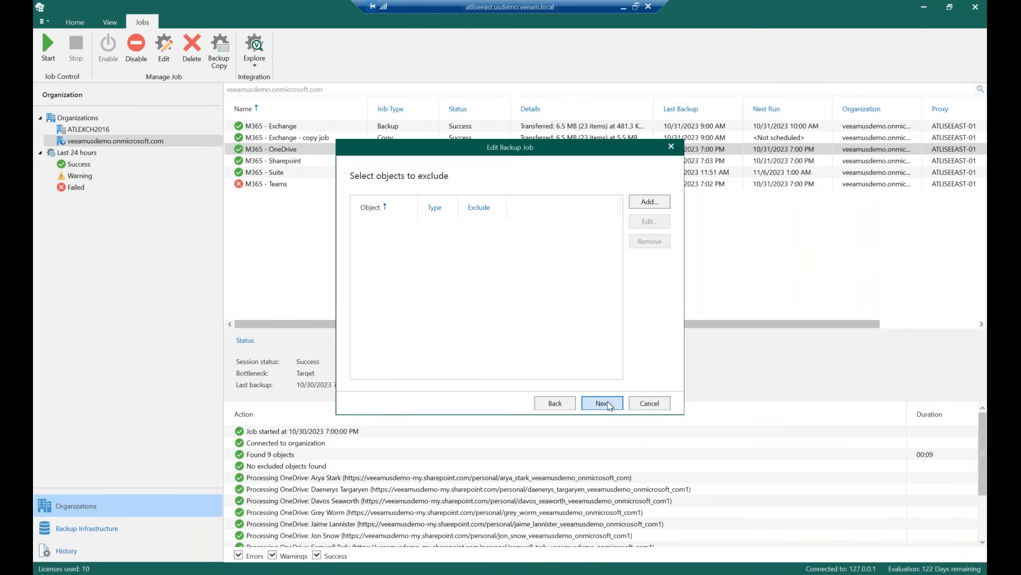
left_click(609, 405)
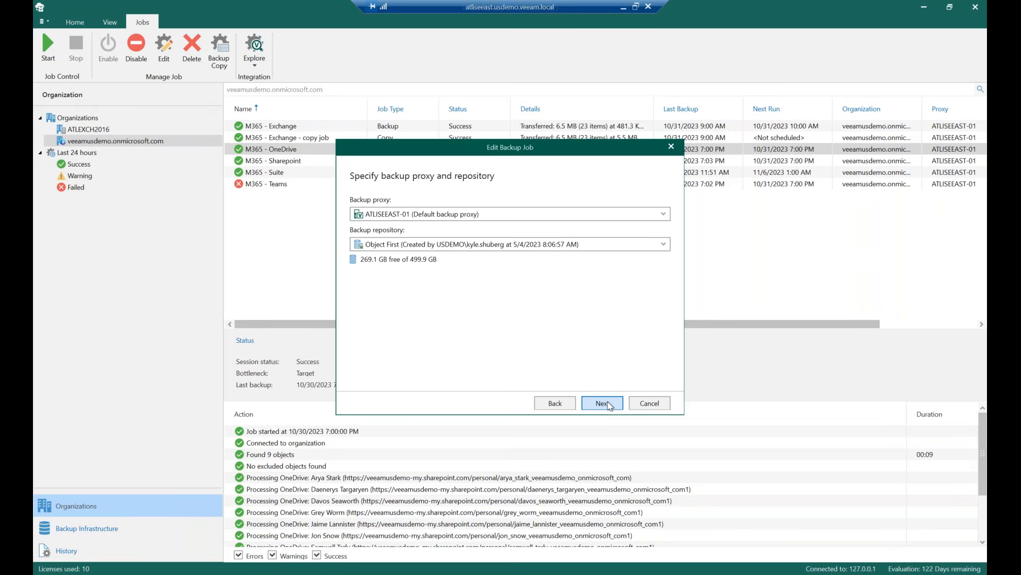
left_click(603, 403)
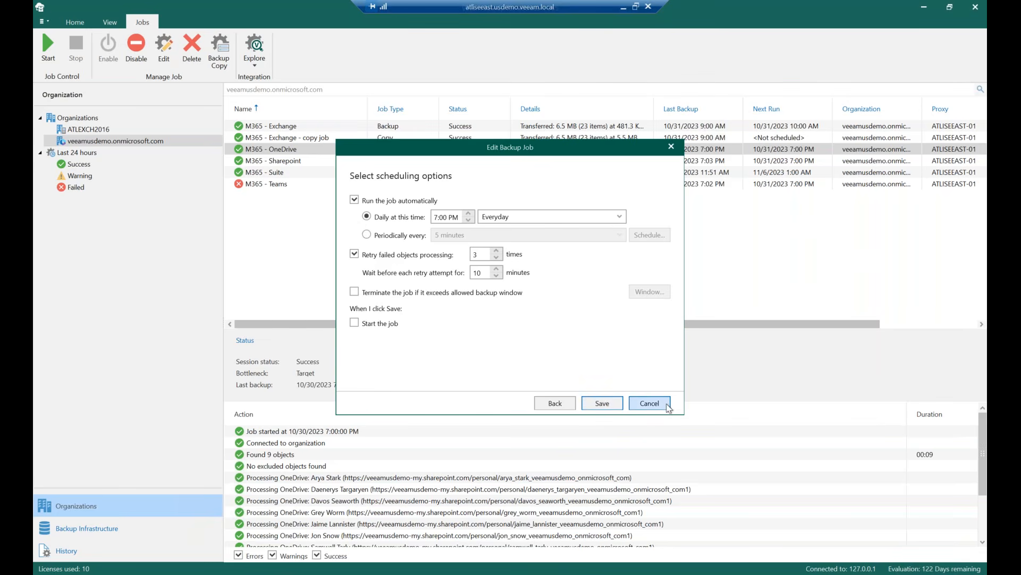
left_click(649, 403)
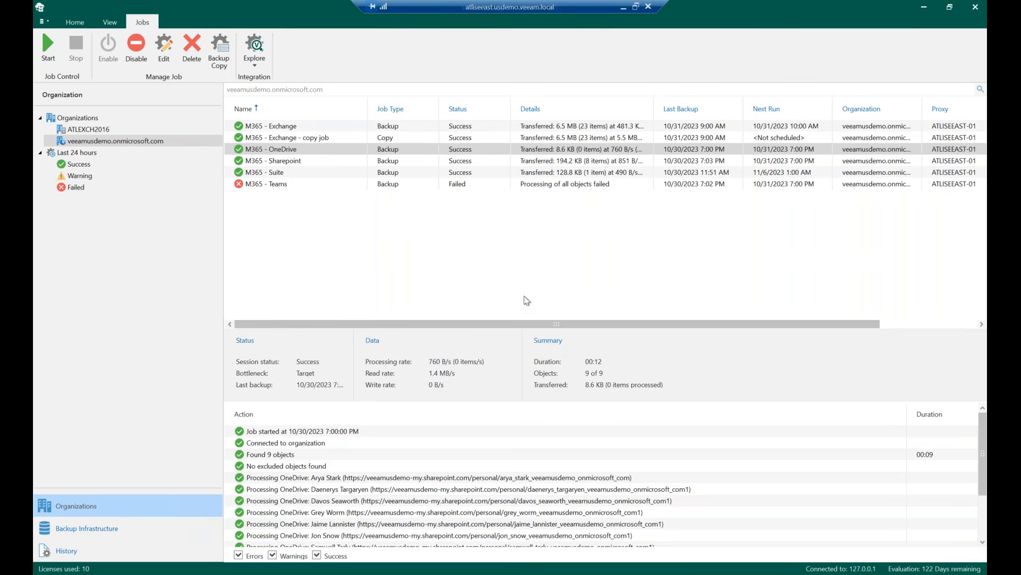
Browse the main application menu and the Warning sessions from the last 24 hours
left_click(334, 126)
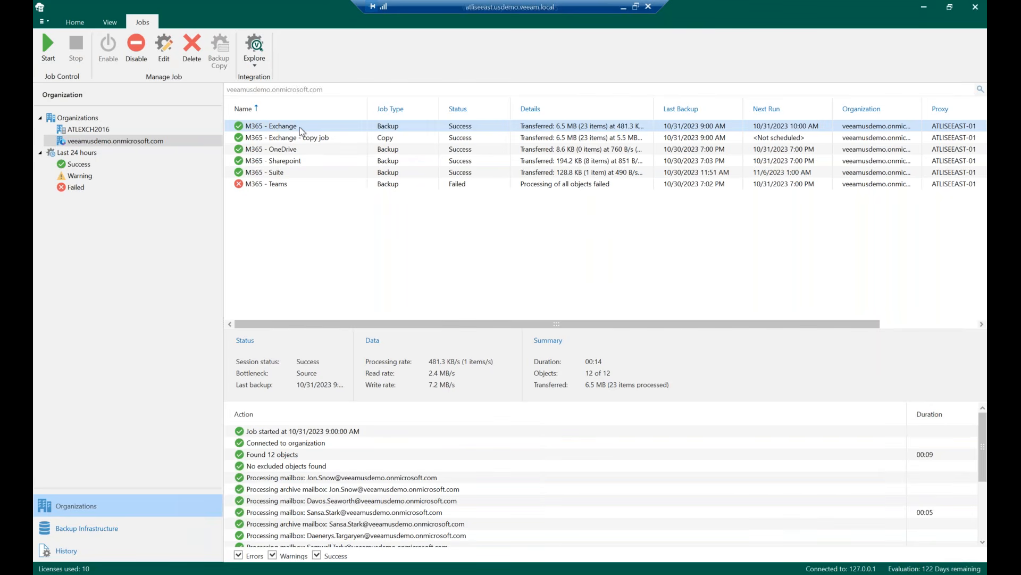
left_click(43, 22)
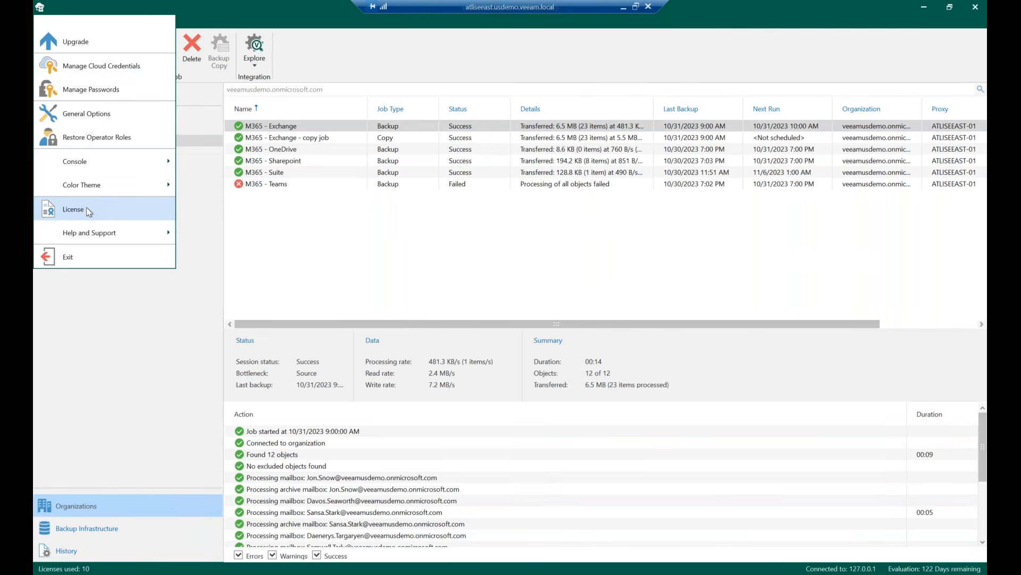
left_click(46, 22)
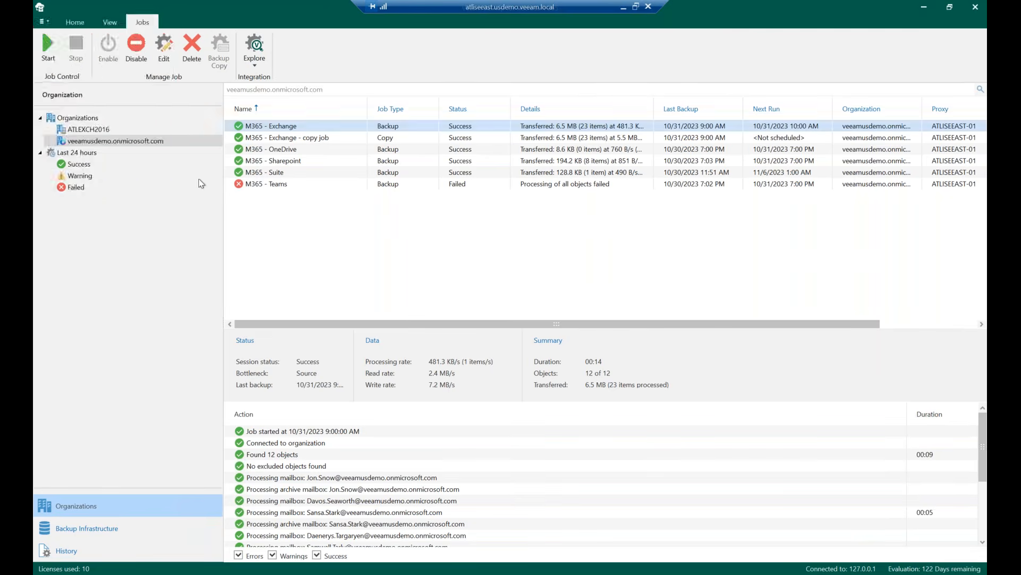
left_click(47, 21)
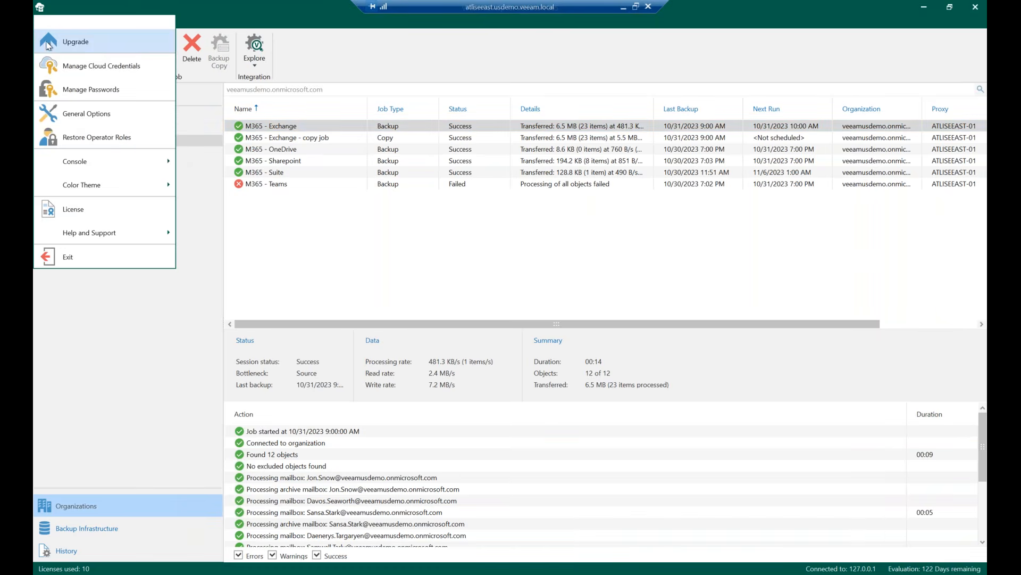
left_click(186, 180)
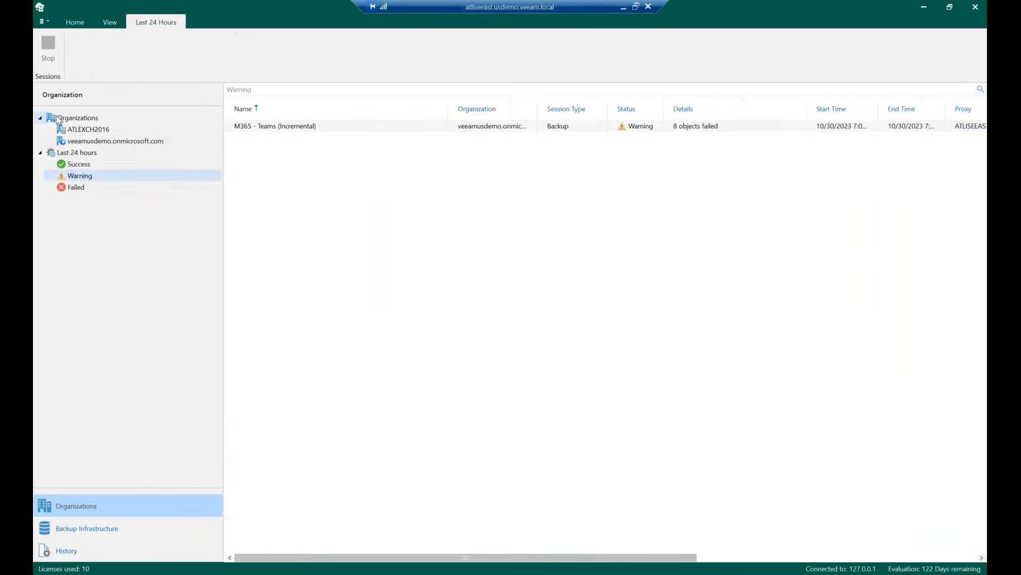
left_click(57, 116)
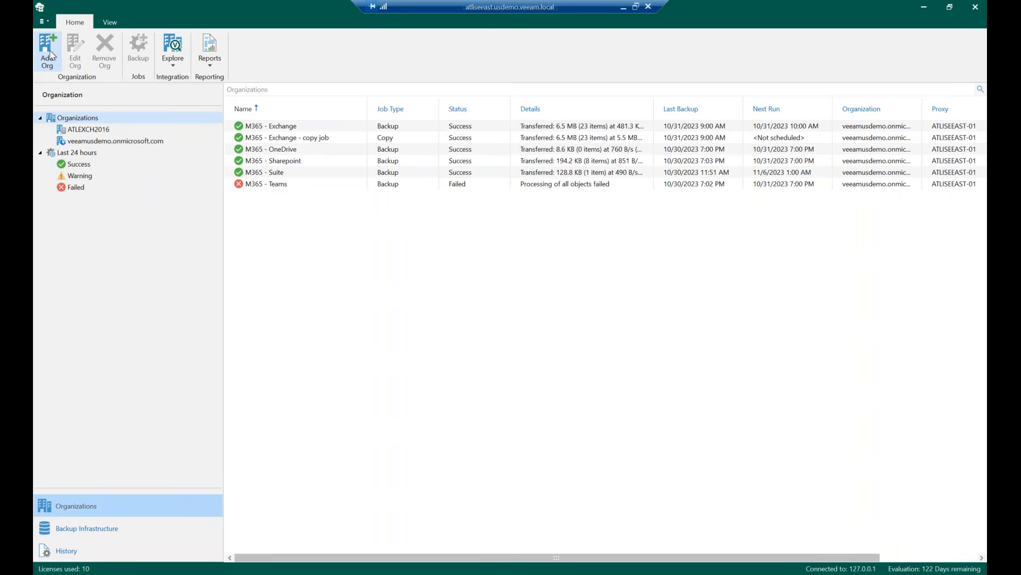
Review the backup proxies and repositories under Backup Infrastructure and return to Organizations
left_click(107, 532)
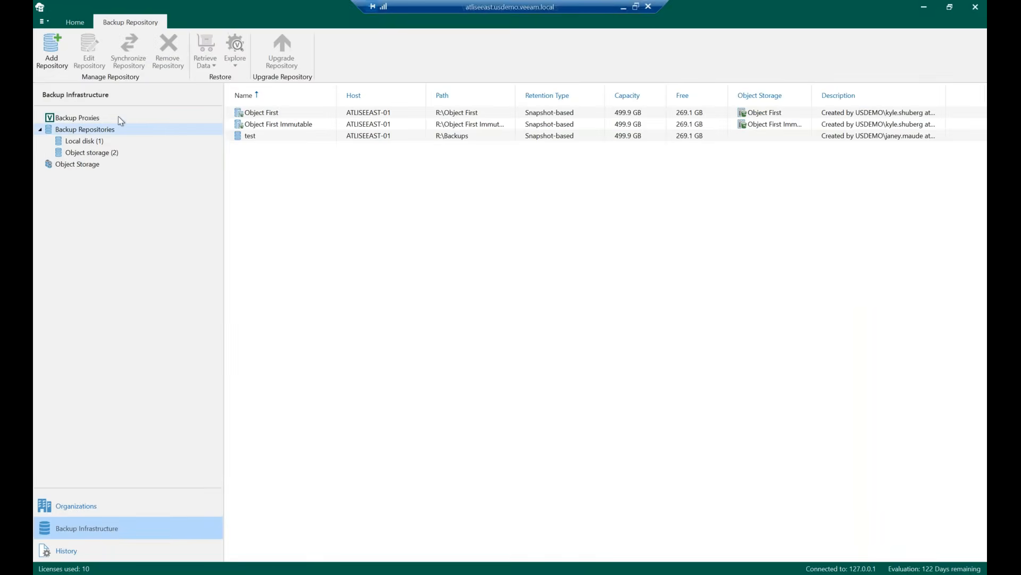
left_click(124, 117)
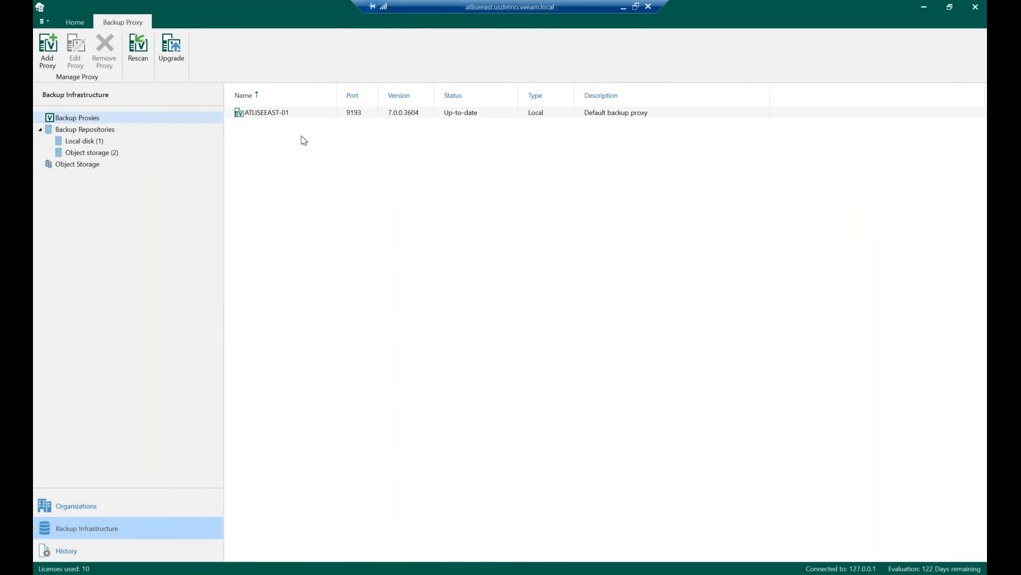
left_click(120, 131)
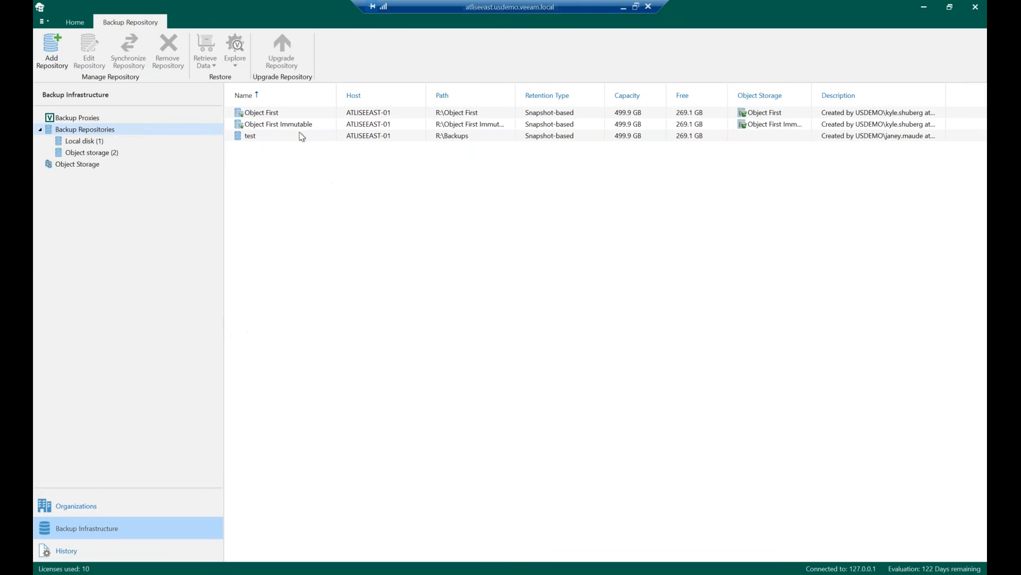
left_click(134, 506)
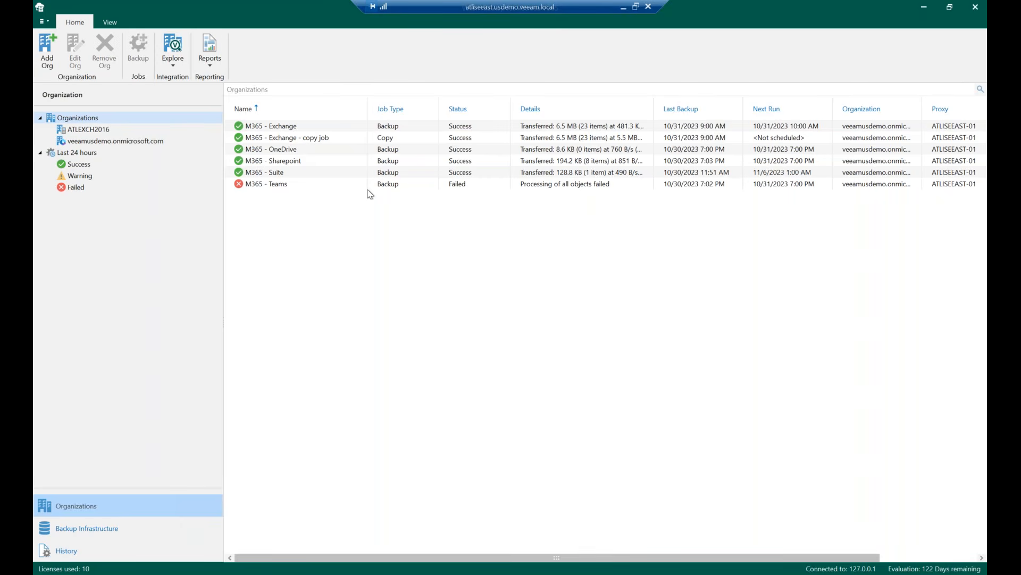
Explore the M365 - Exchange backup at the point in time Tuesday, October 31, 2023 9:00:14 AM
left_click(314, 130)
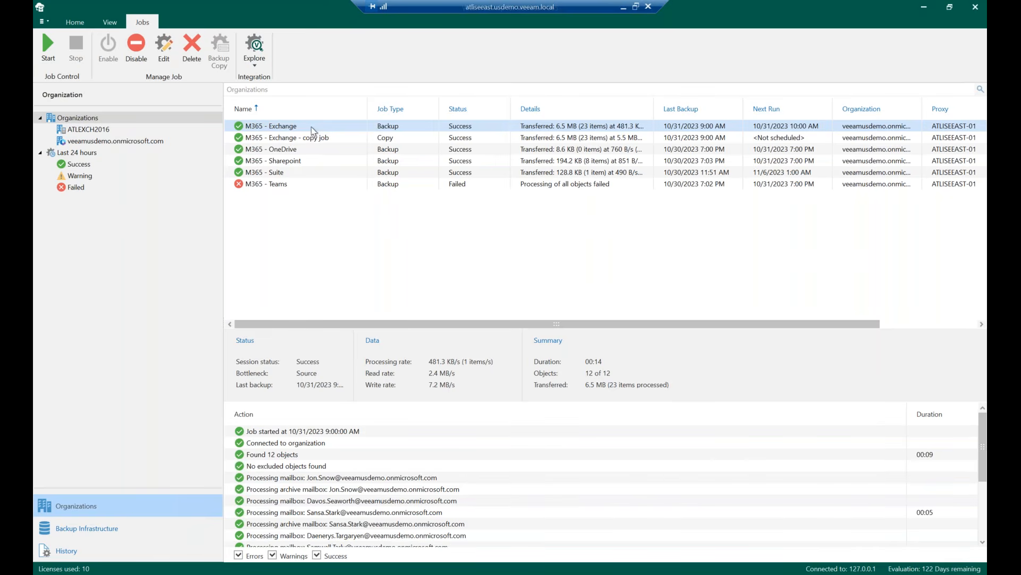
right_click(253, 131)
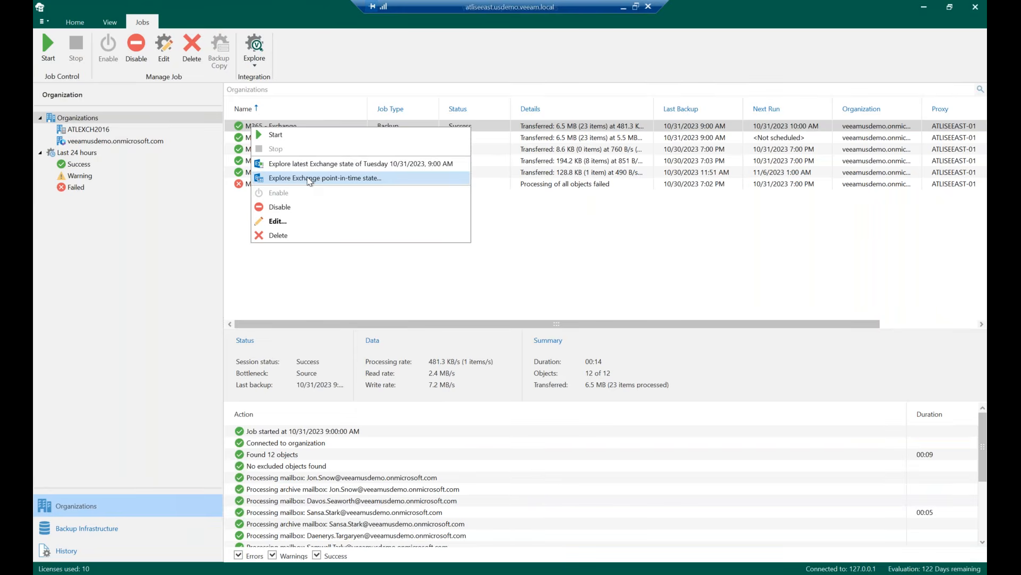
left_click(309, 179)
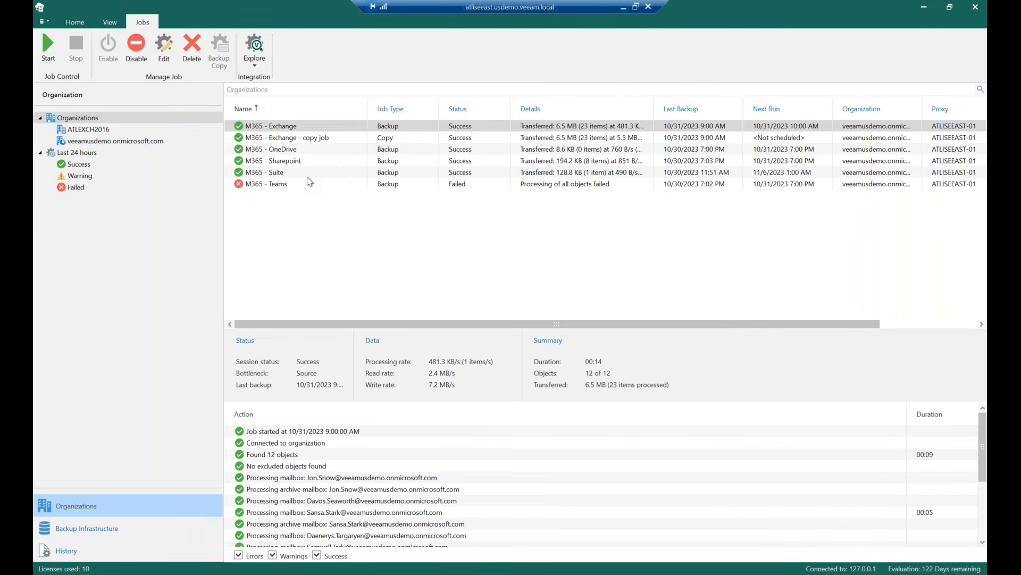
left_click(388, 230)
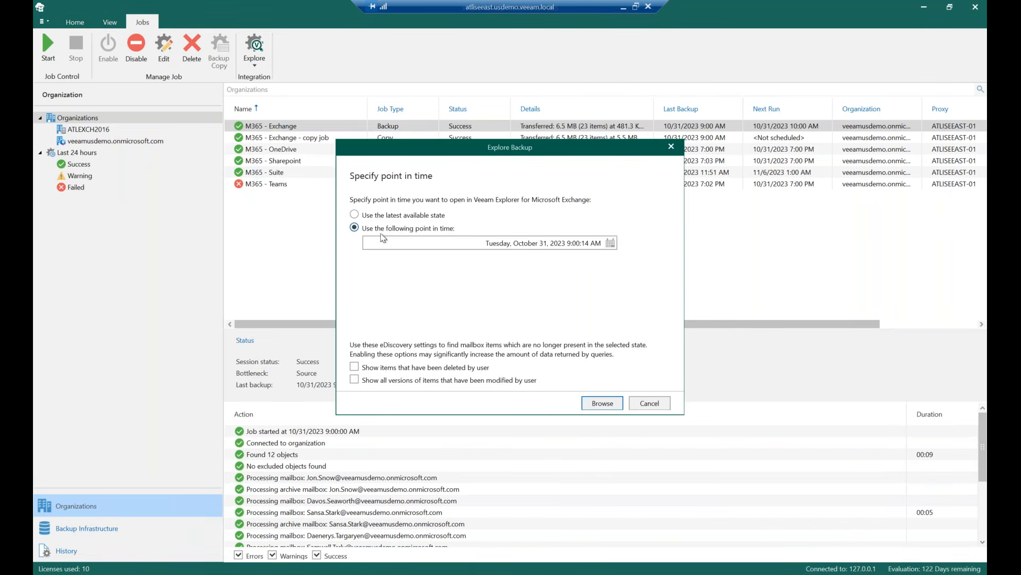
left_click(610, 243)
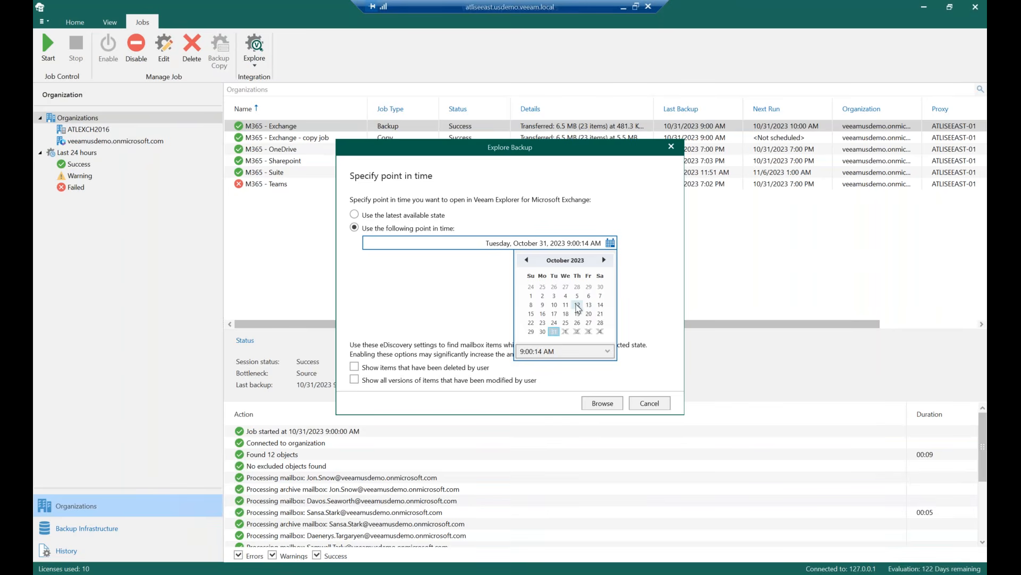
left_click(468, 289)
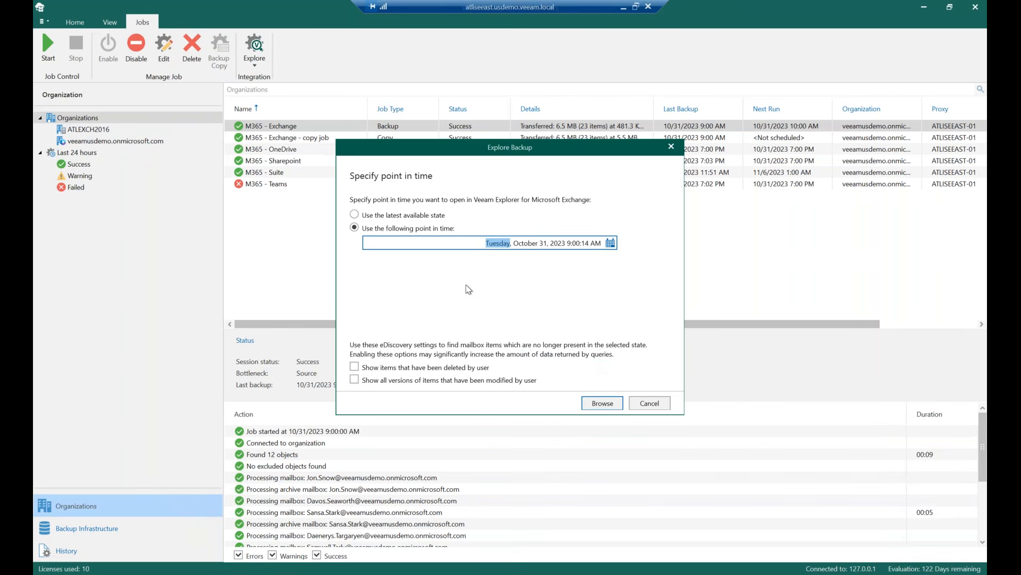
left_click(619, 405)
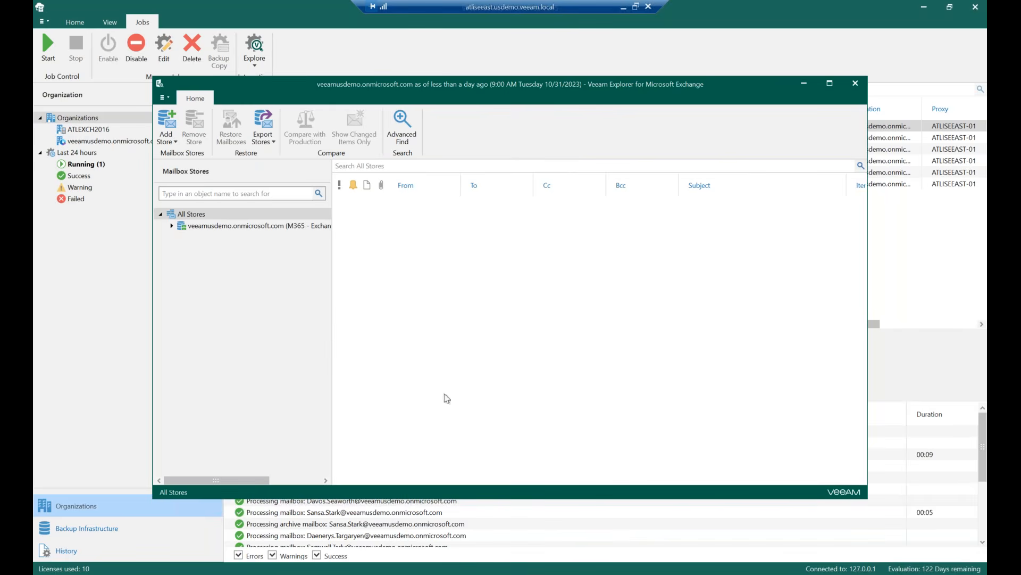
Expand the organization's mailbox store and review the restore and export options for the store and the first user mailbox
left_click(171, 226)
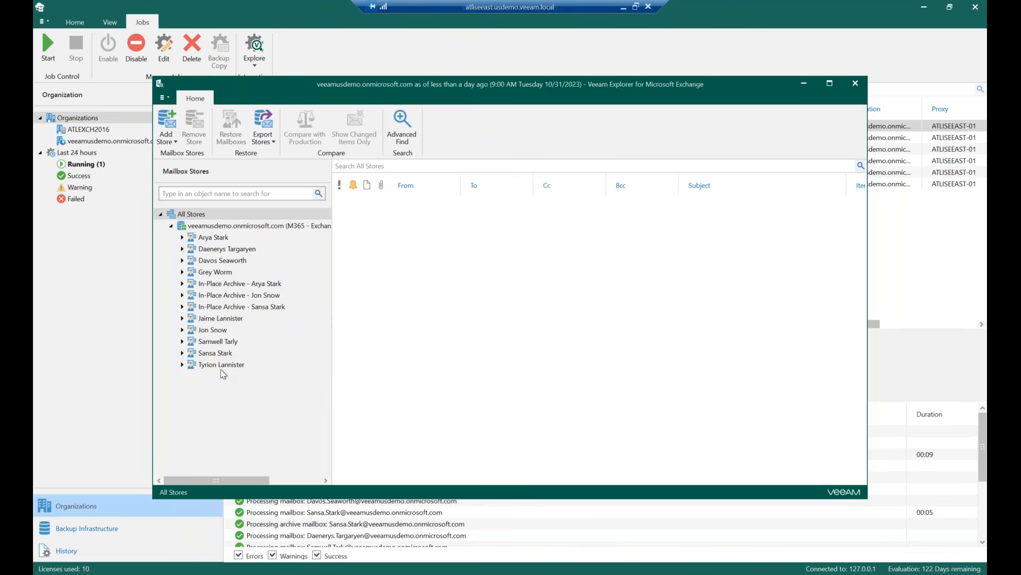
left_click(229, 241)
right_click(225, 229)
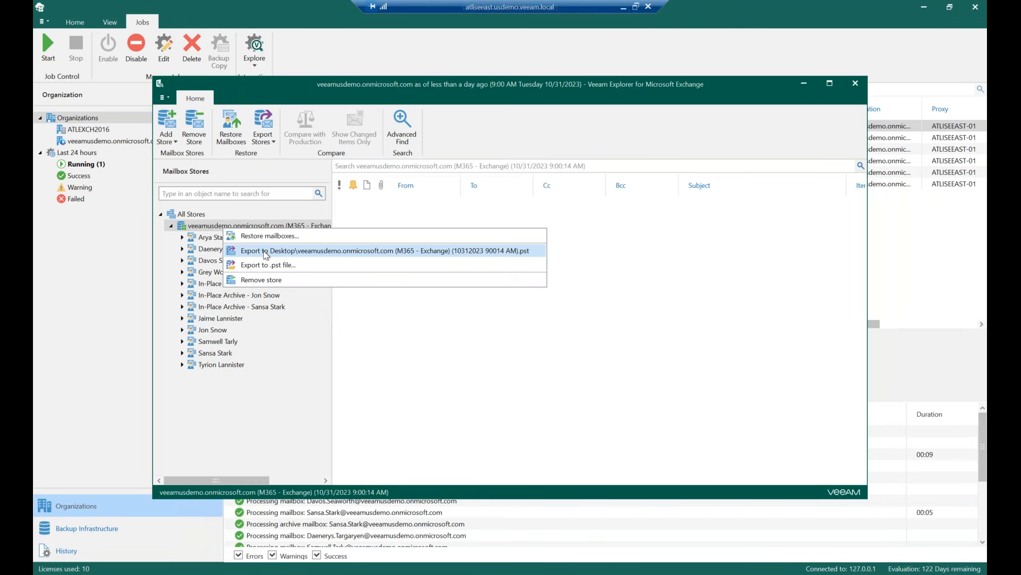
left_click(257, 212)
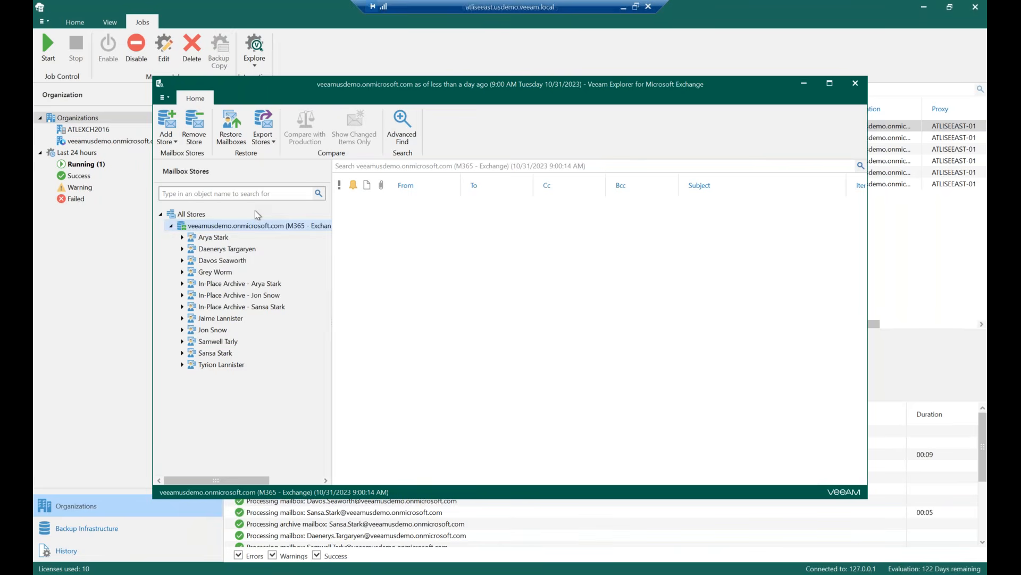
left_click(222, 239)
right_click(222, 239)
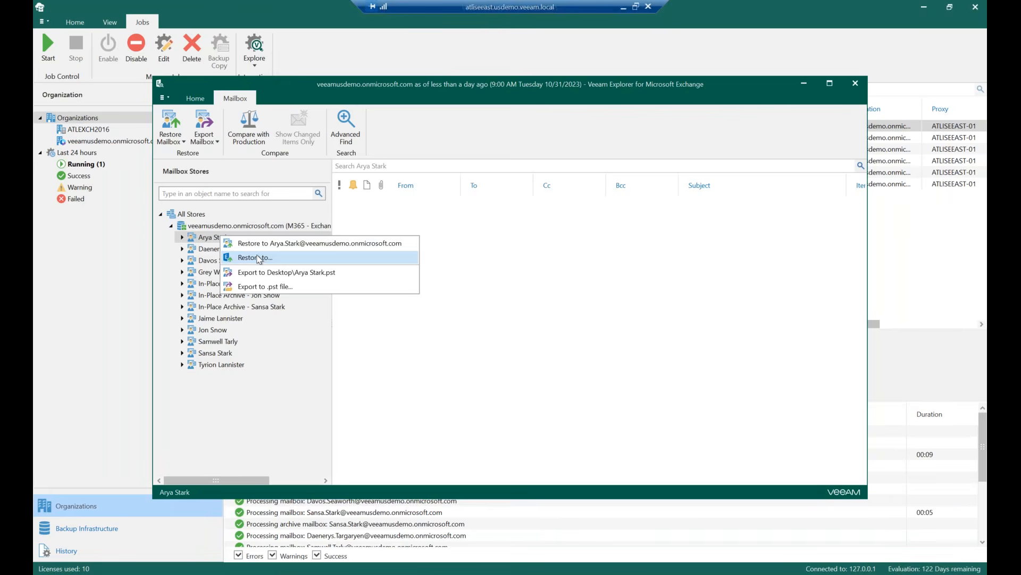
left_click(241, 206)
Expand the first mailbox's folders and review the restore and export options for the 07172023 folder
left_click(182, 237)
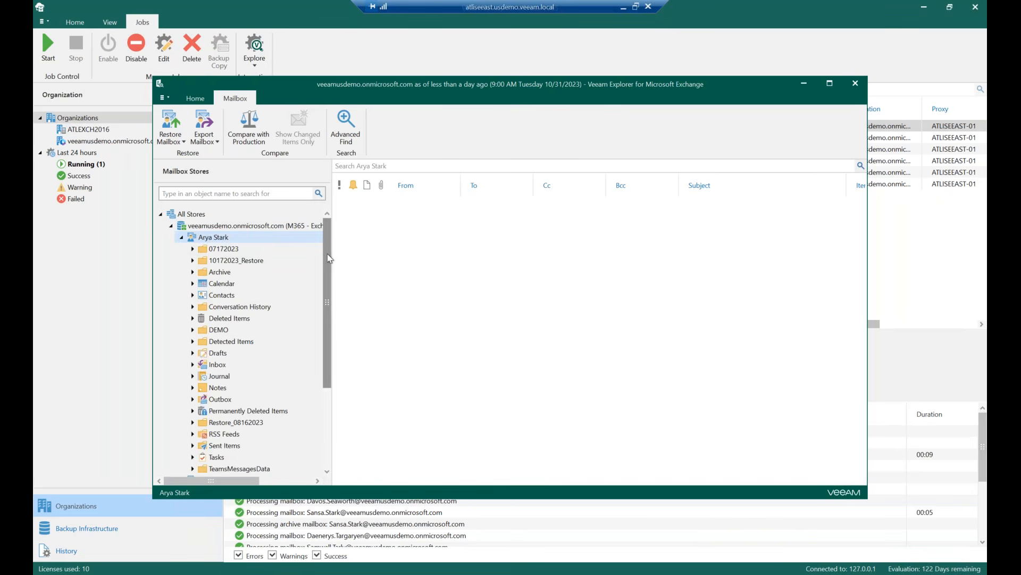
left_click_drag(327, 253, 327, 263)
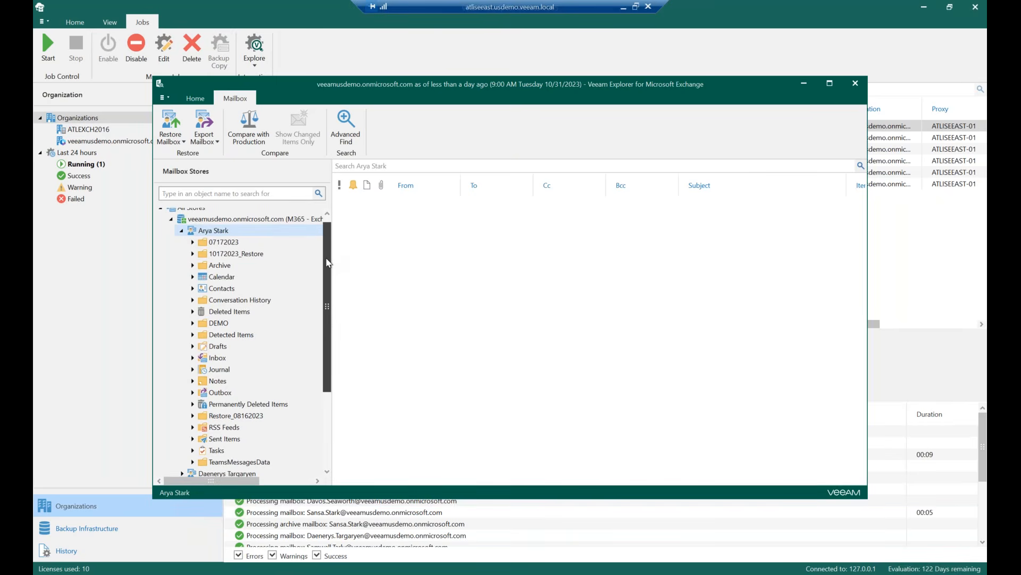
left_click_drag(327, 263, 326, 275)
right_click(235, 226)
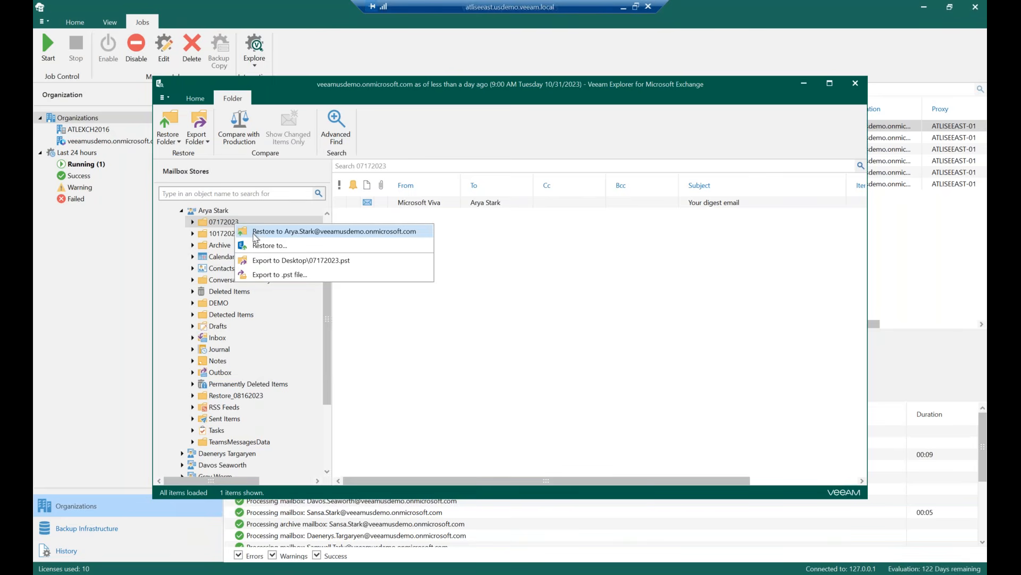
left_click(163, 313)
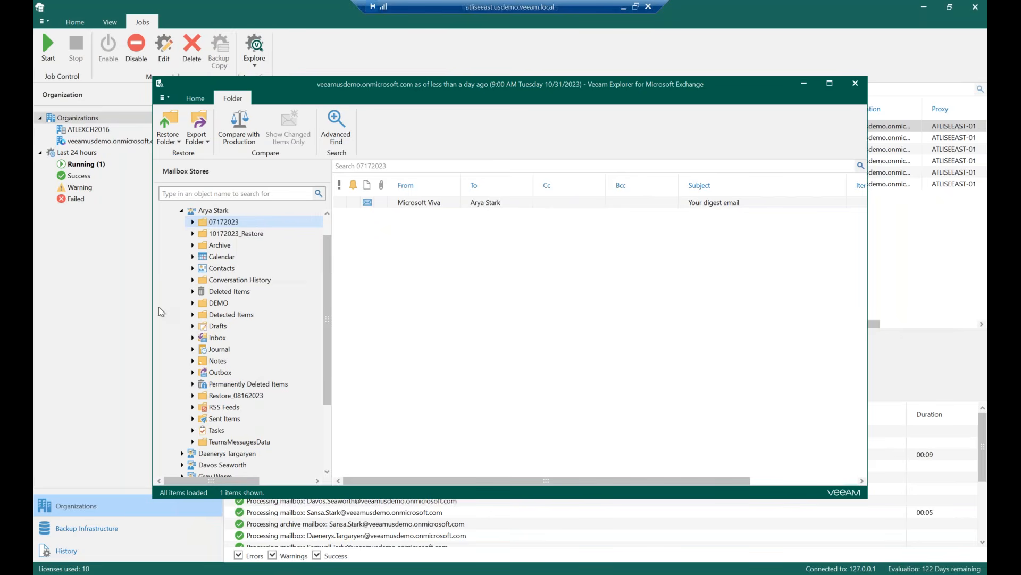
Open the mailbox's Inbox, read the MuleSoft message, and bring up the restore and export options for that message
left_click(193, 337)
left_click(215, 337)
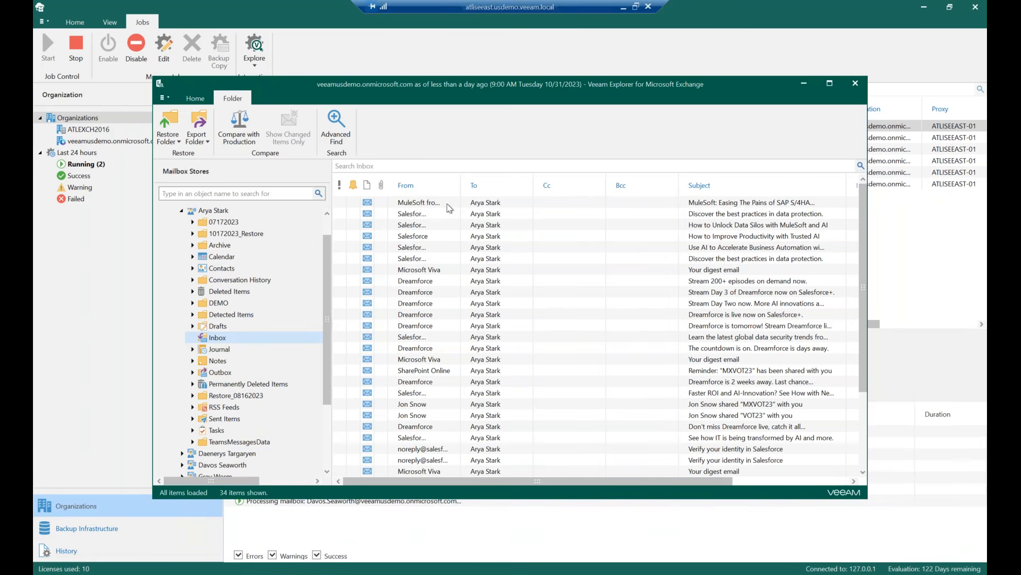
left_click(448, 204)
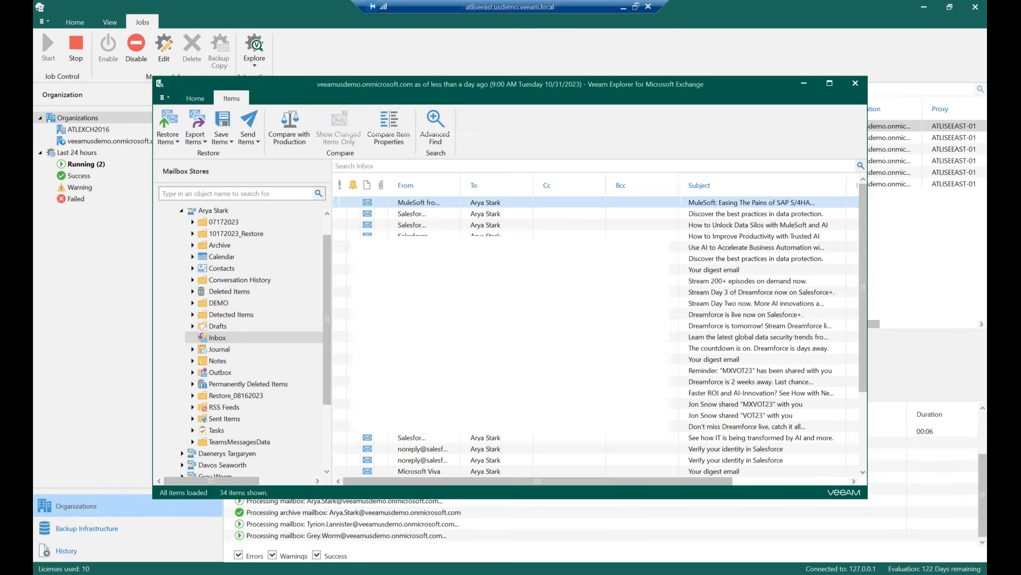
double_click(448, 207)
scroll(571, 323, "down", 3)
scroll(571, 323, "up", 3)
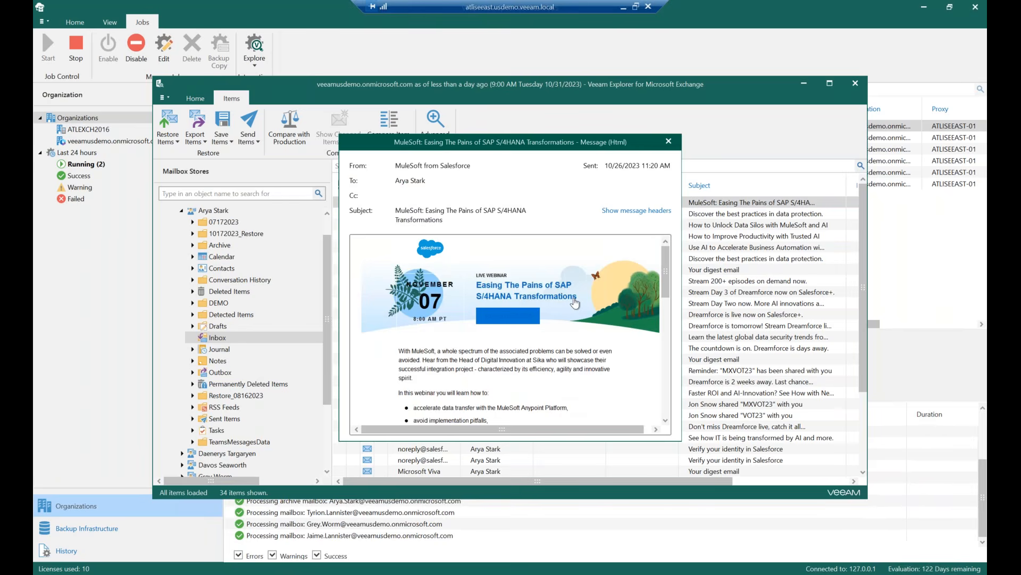
left_click(669, 141)
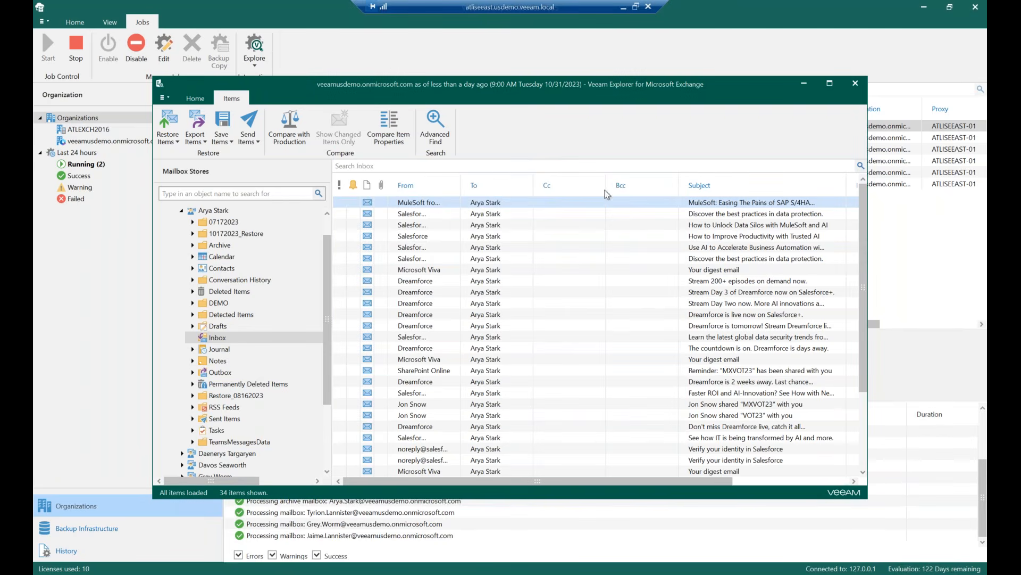
right_click(440, 207)
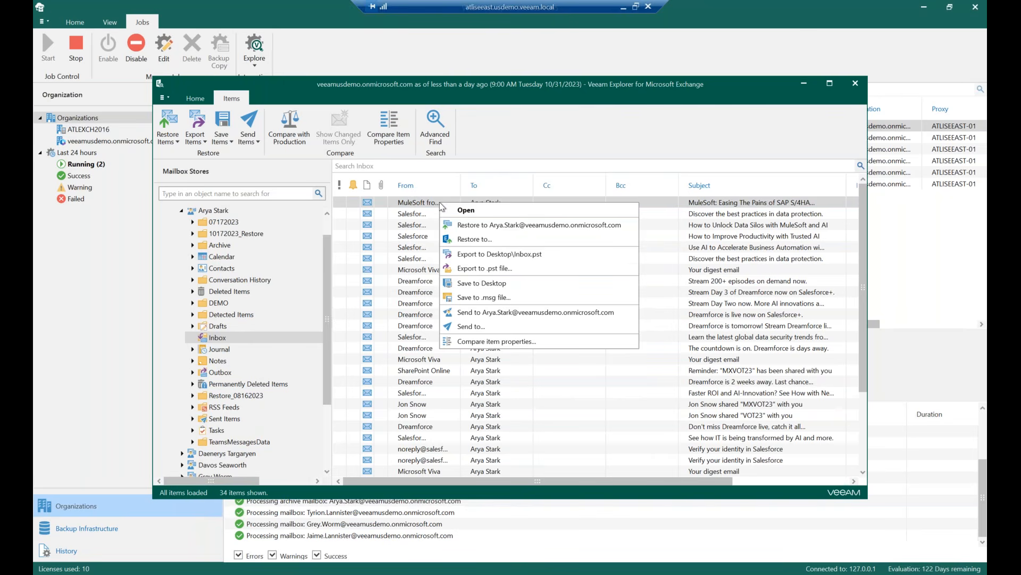
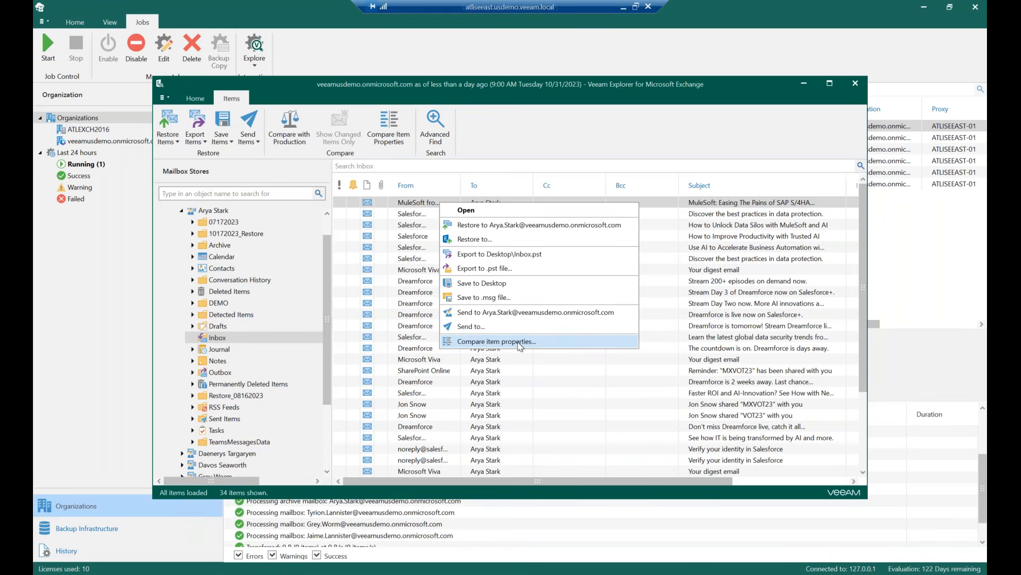
Open Advanced Find for the Inbox and review the available category, field and condition search options
left_click(471, 126)
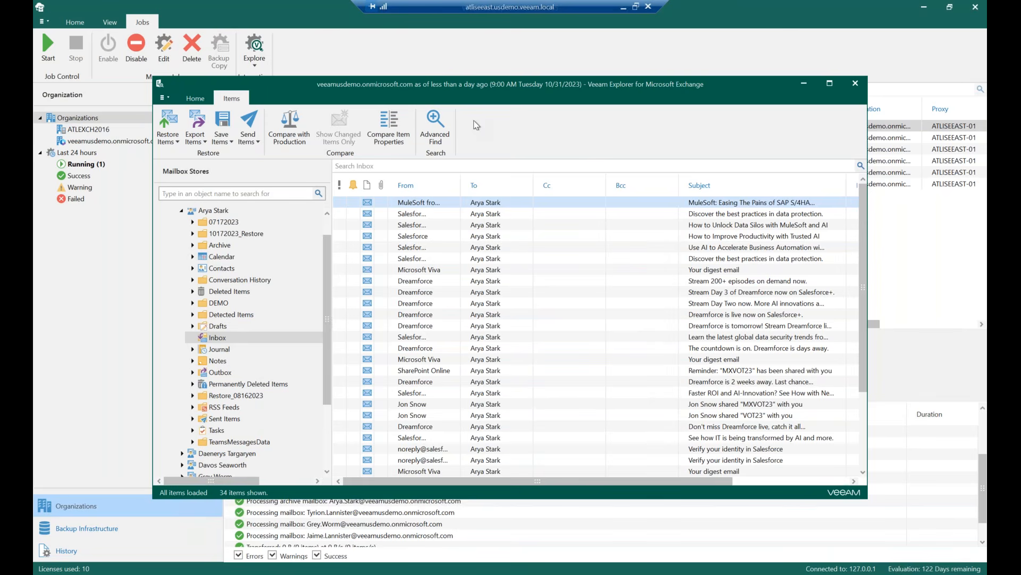
left_click(434, 136)
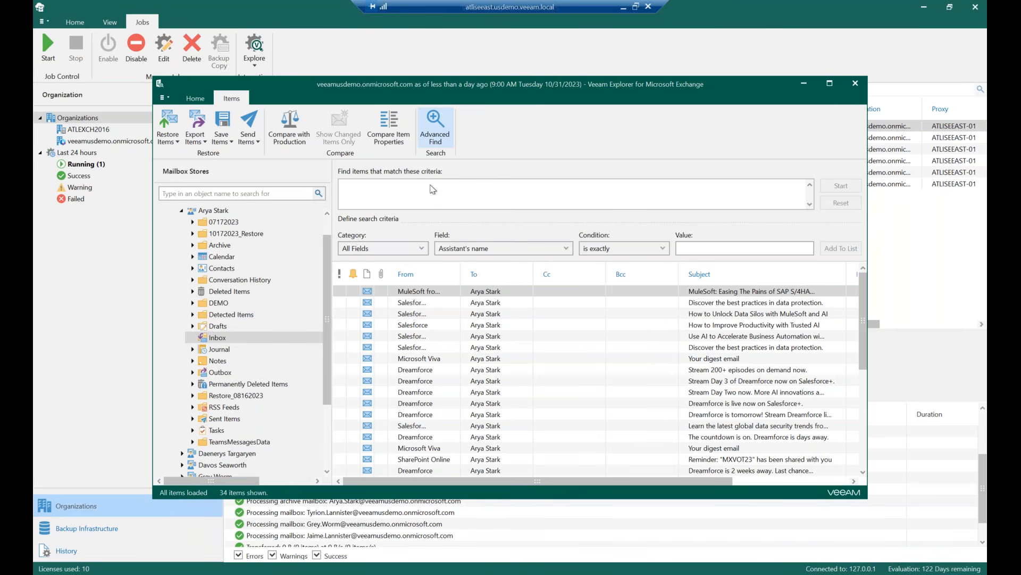
left_click(403, 251)
left_click(403, 251)
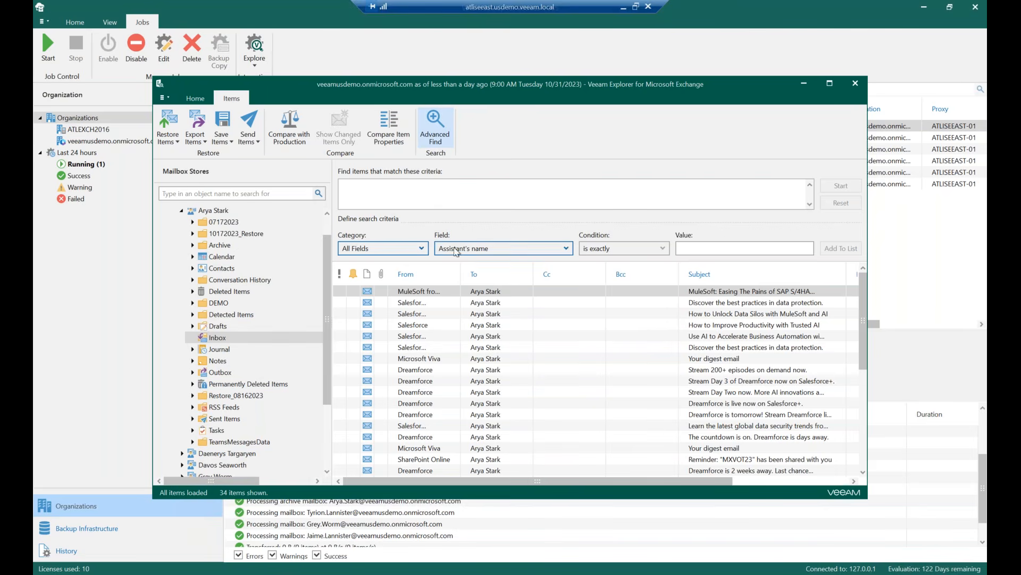
left_click(407, 249)
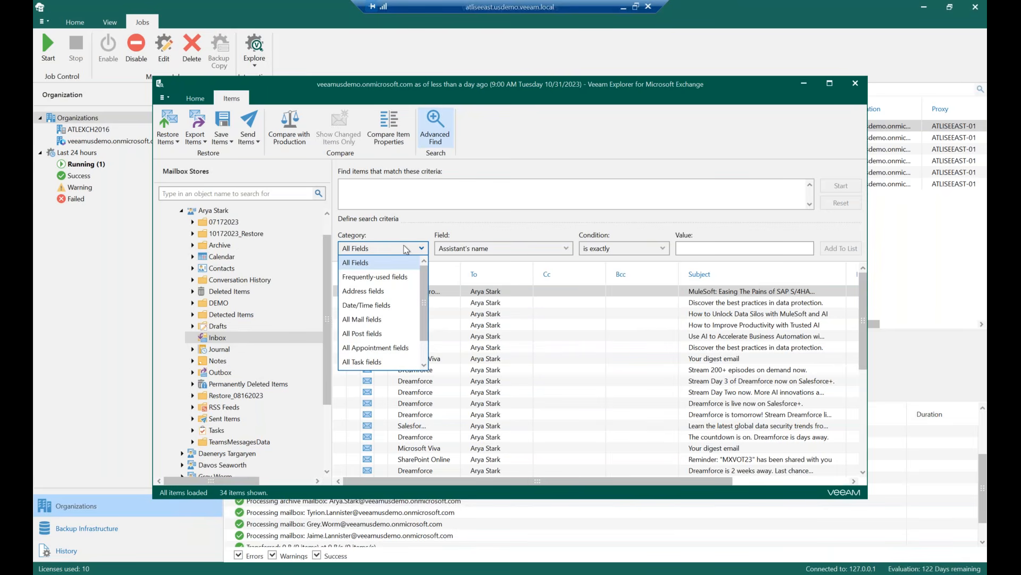
left_click(406, 249)
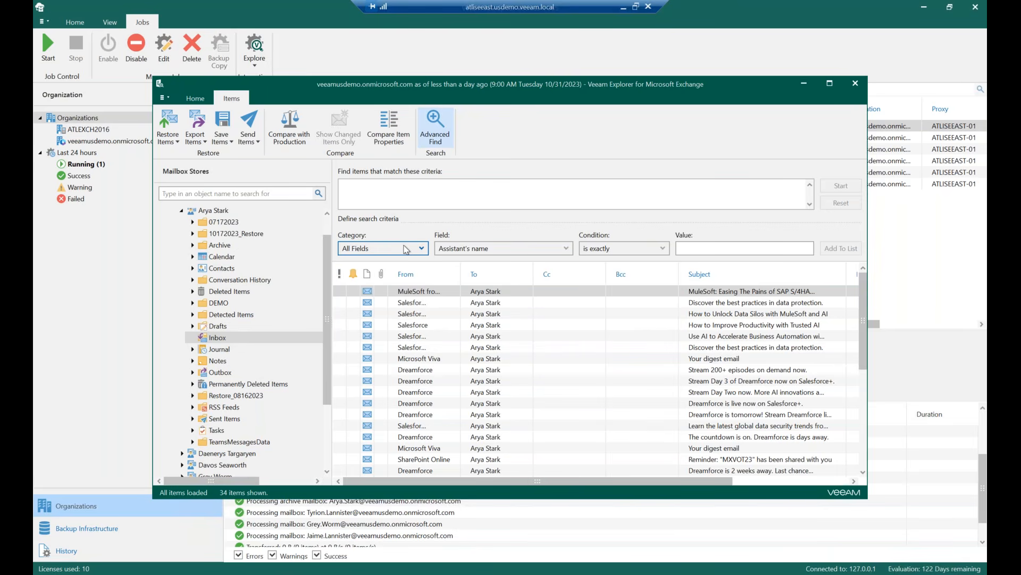
left_click(498, 249)
left_click(500, 250)
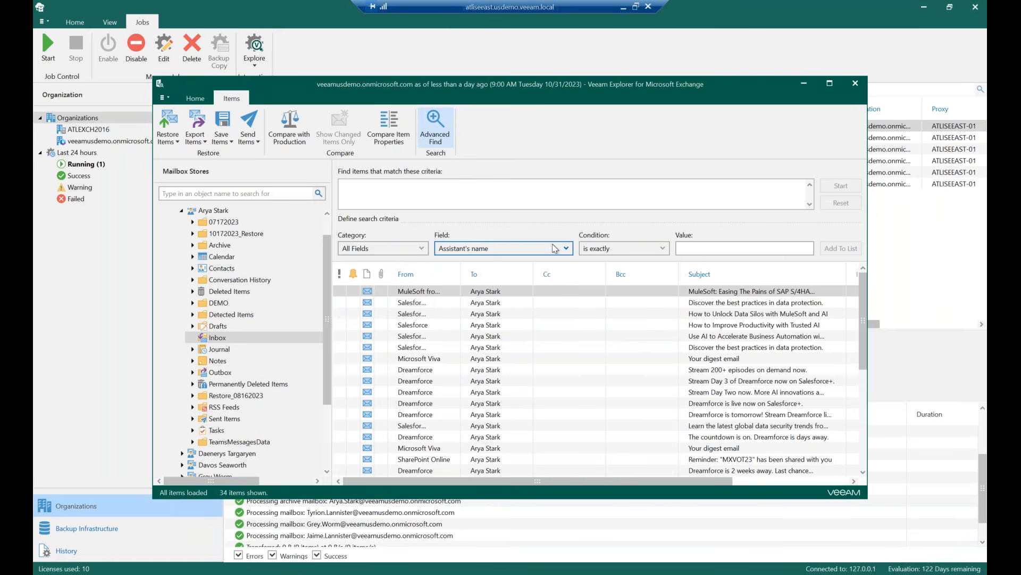
left_click(633, 249)
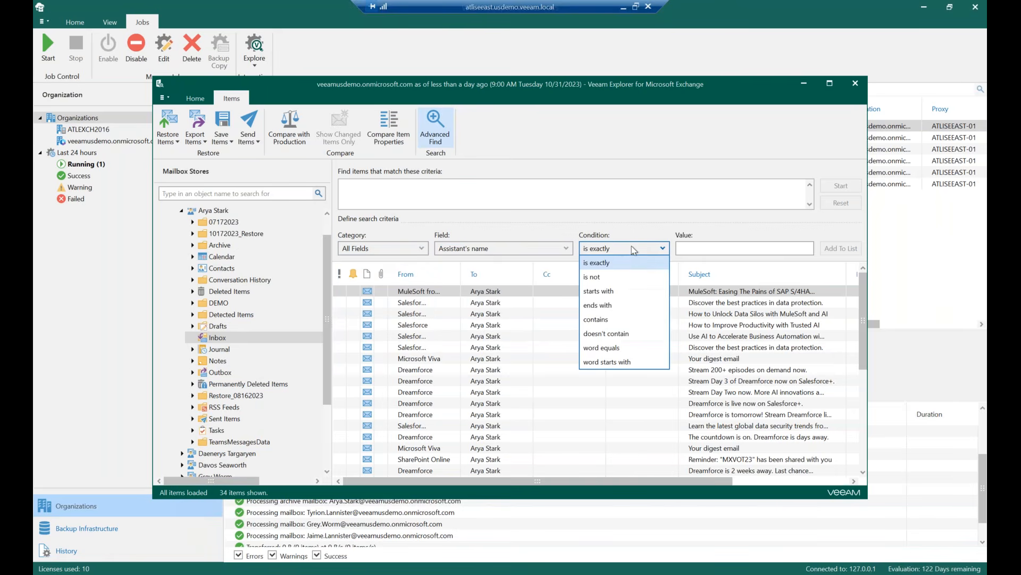
left_click(691, 250)
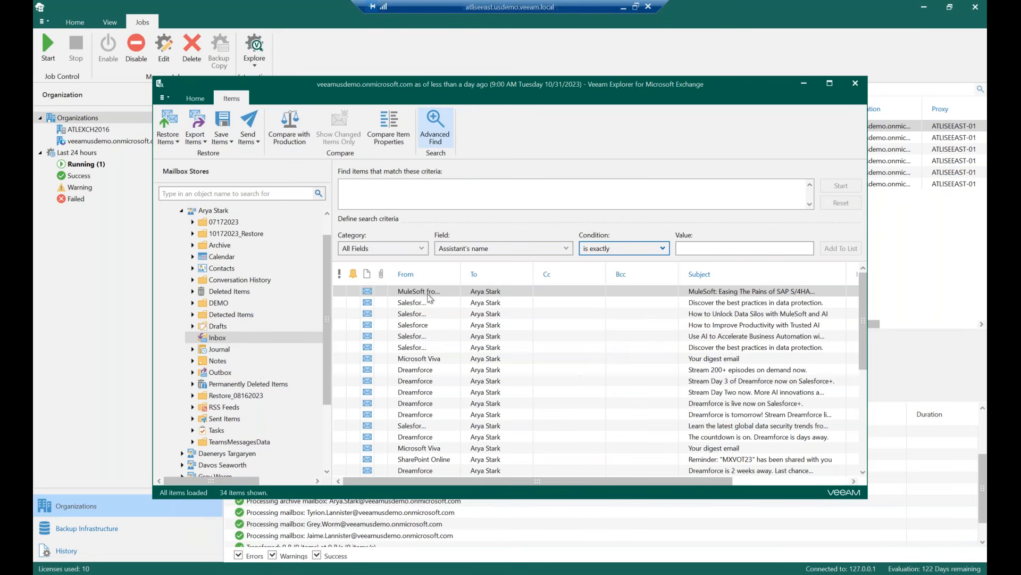
Open the Compare with Production connection wizard and cancel it
left_click(290, 131)
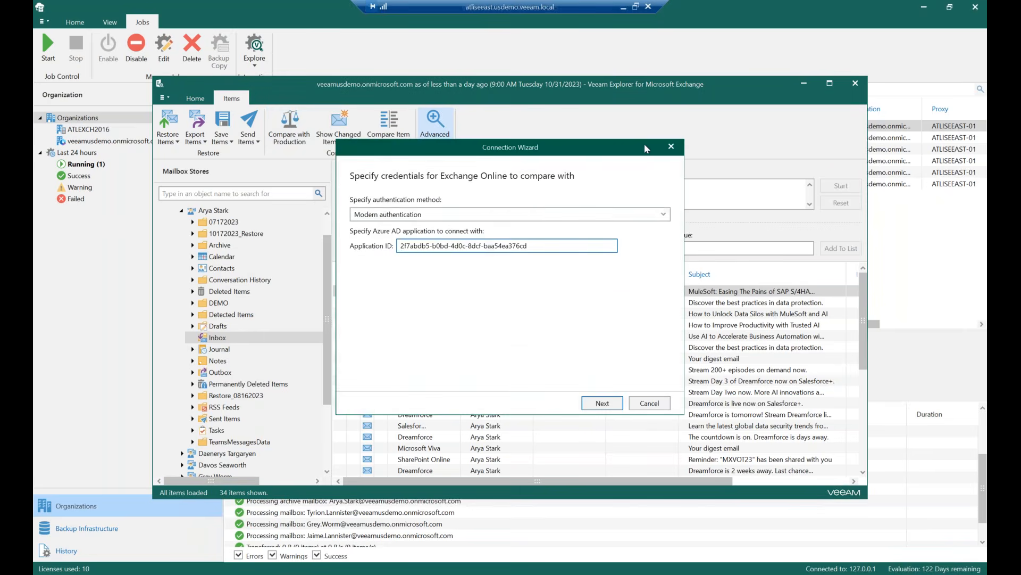
left_click(677, 147)
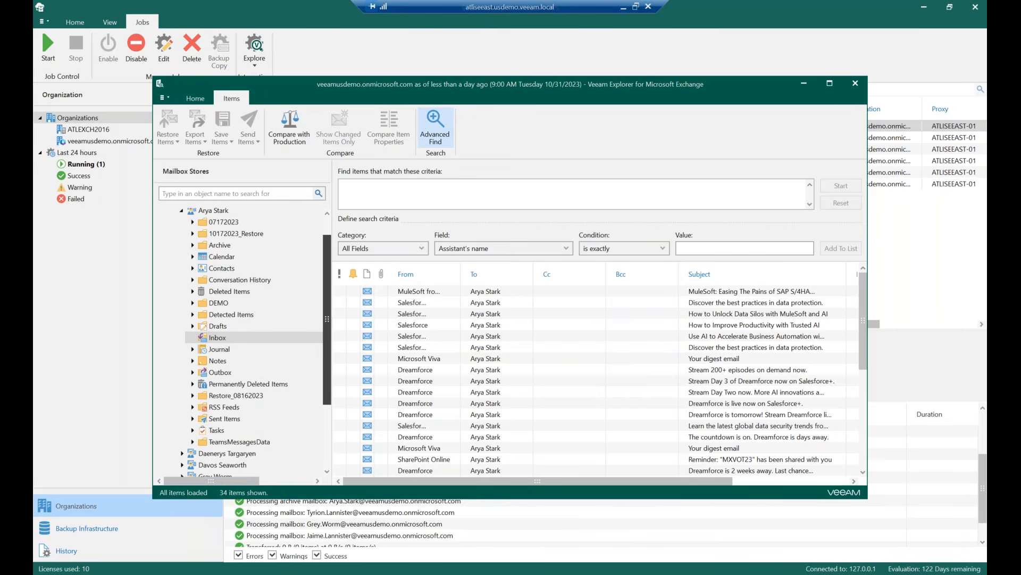
Close the Veeam Explorer for Exchange window
mouse_move(328, 339)
left_mouse_down()
mouse_move(328, 293)
mouse_move(329, 354)
left_mouse_up()
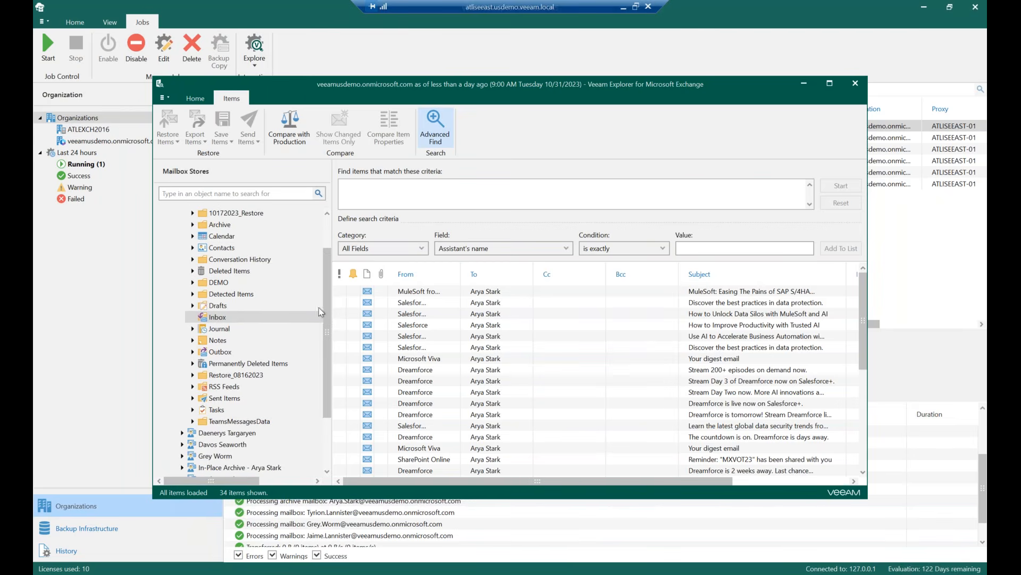
left_click_drag(325, 302, 325, 239)
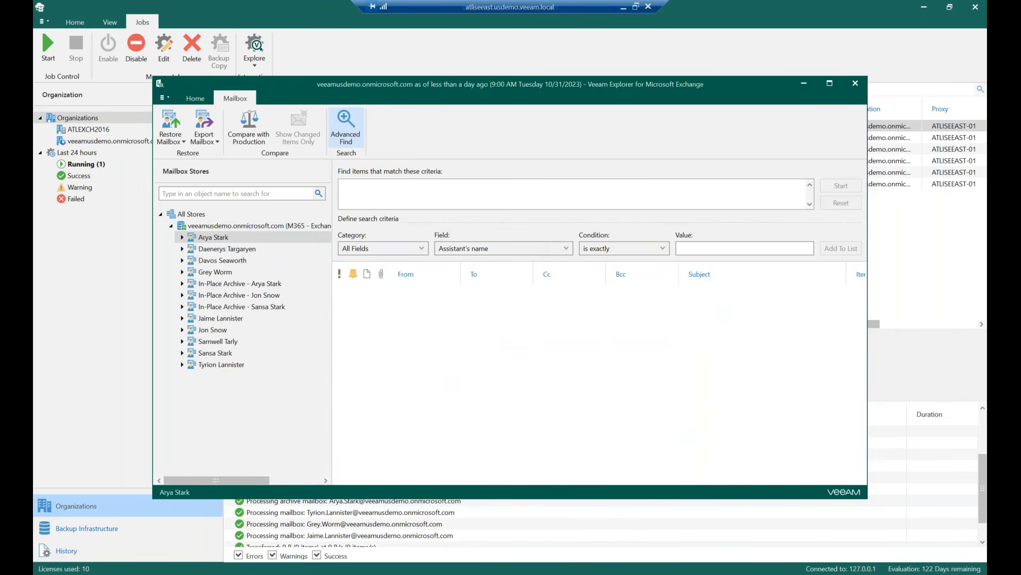
left_click(855, 83)
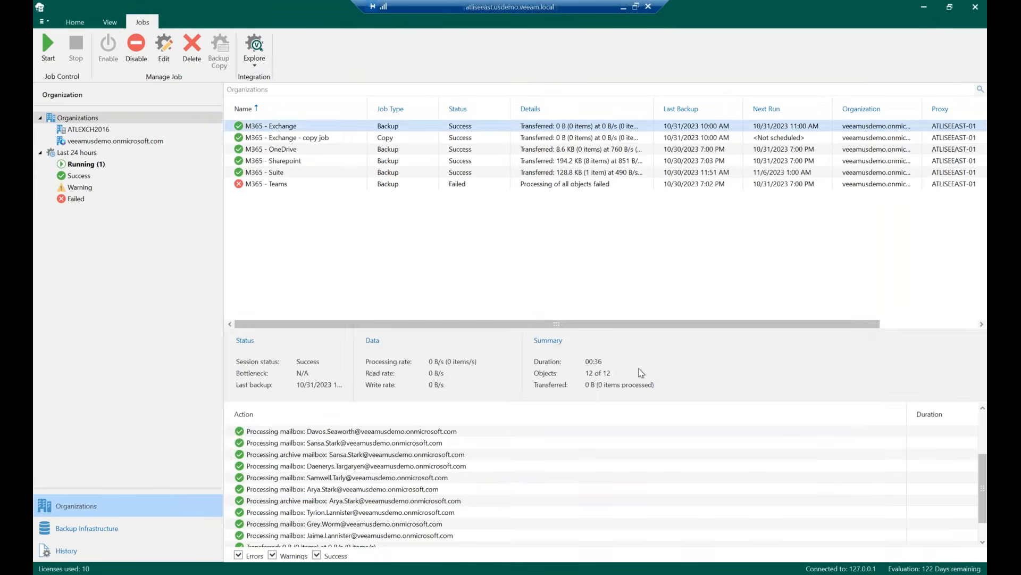
Explore the latest state of the M365 - OneDrive backup job, then close the OneDrive explorer
left_click(386, 261)
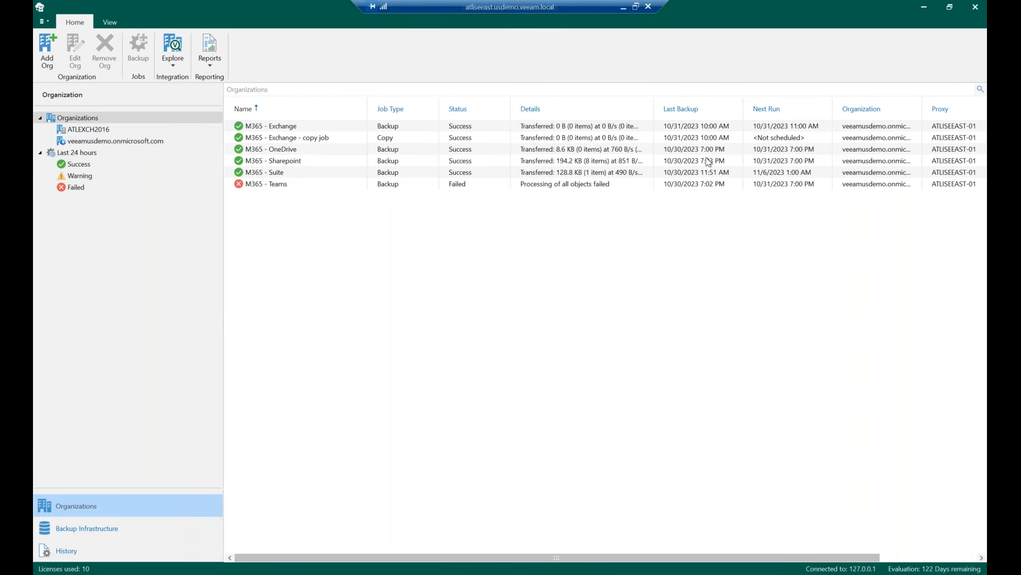
left_click(303, 152)
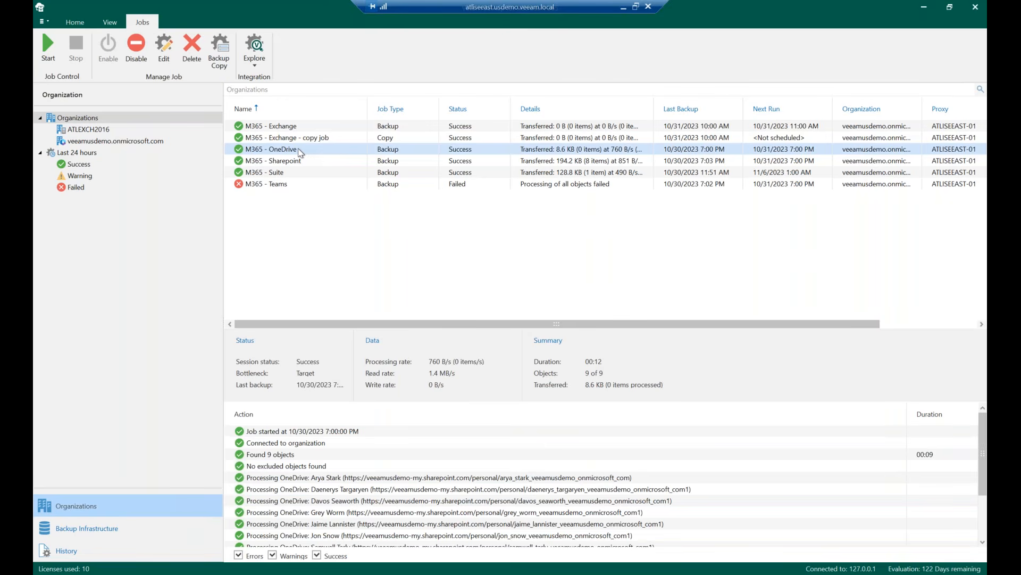
right_click(300, 153)
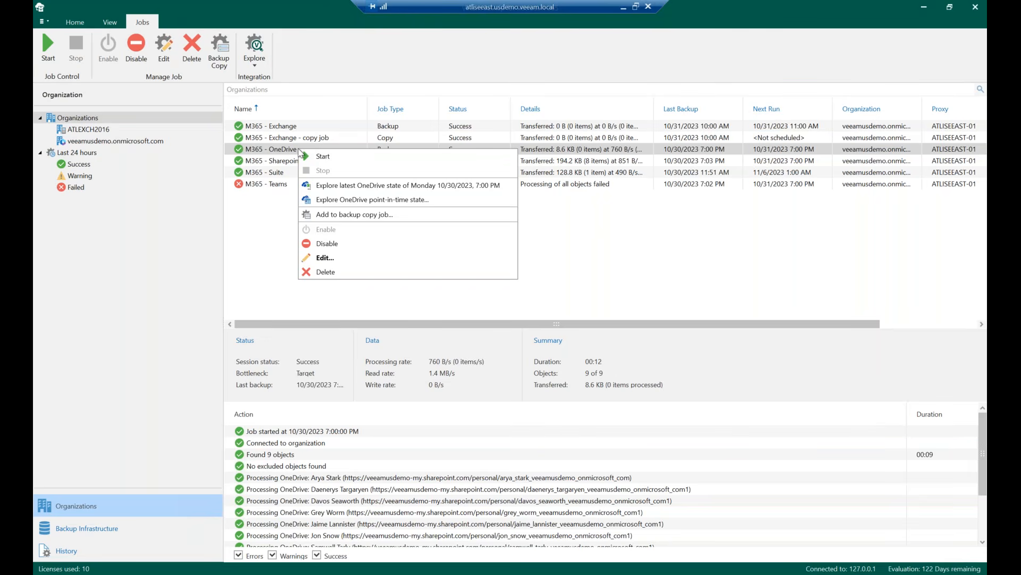
left_click(348, 186)
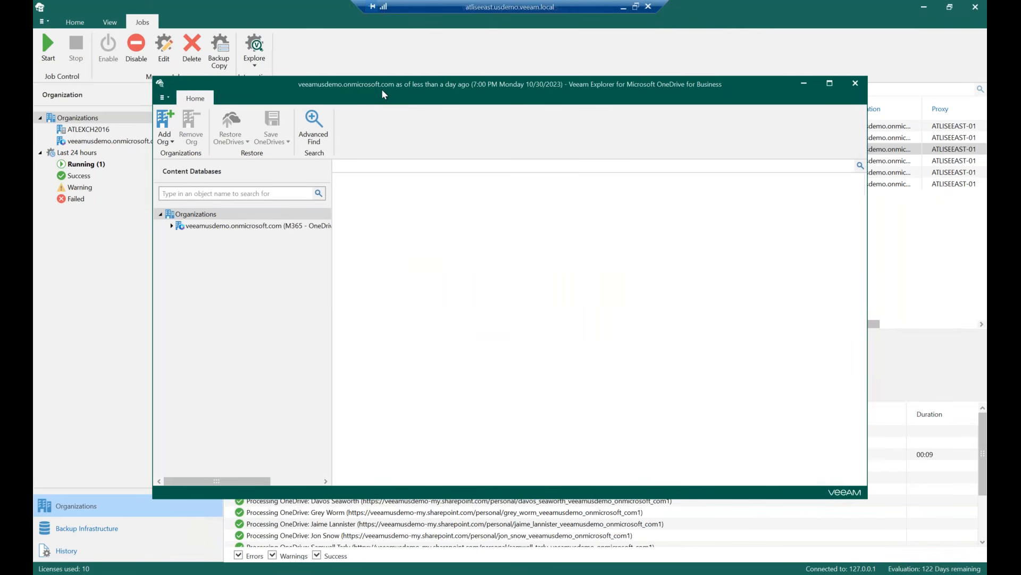
left_click_drag(289, 89, 316, 68)
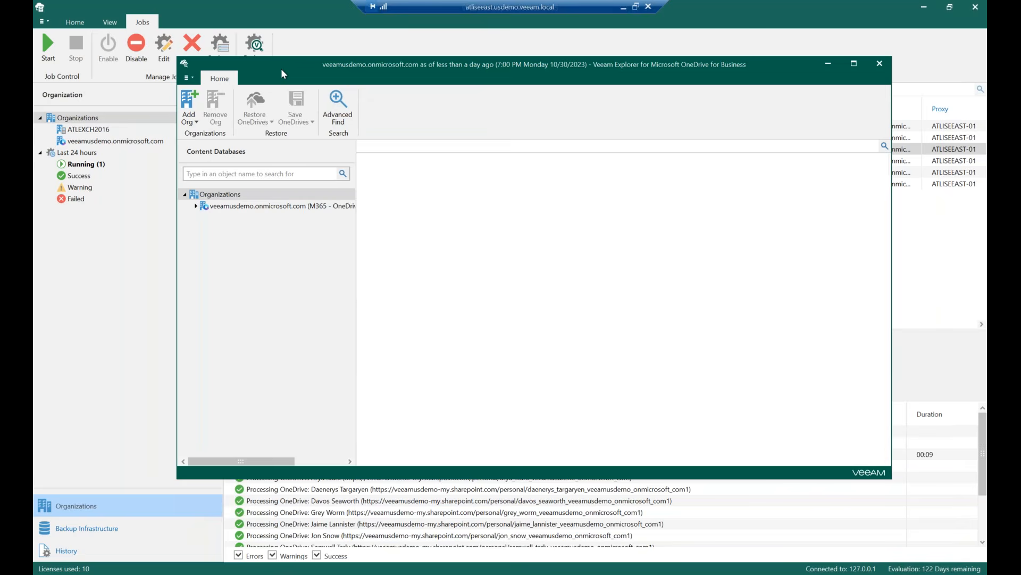
left_click(881, 64)
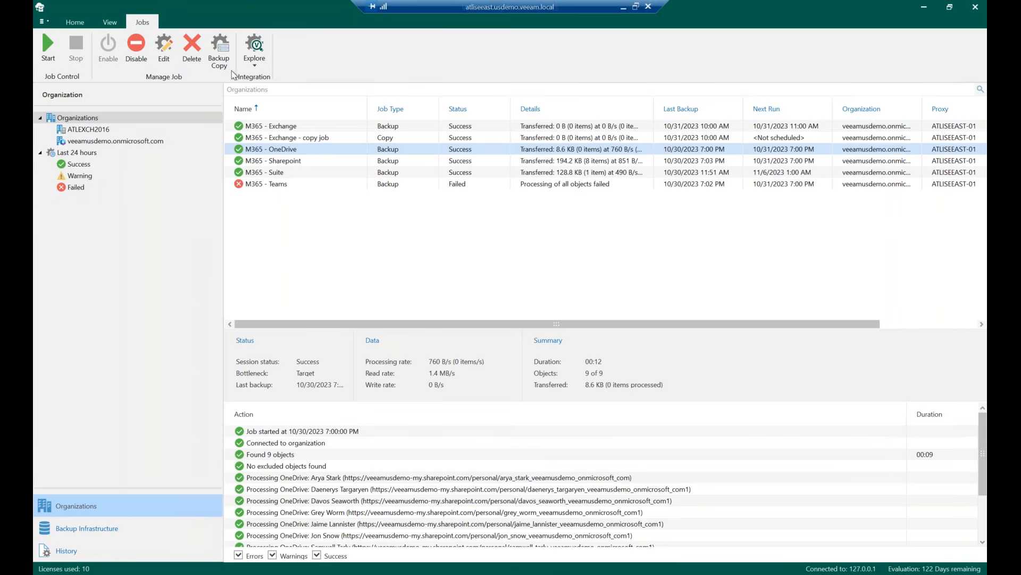
Open the installed license information from the main menu
left_click(43, 24)
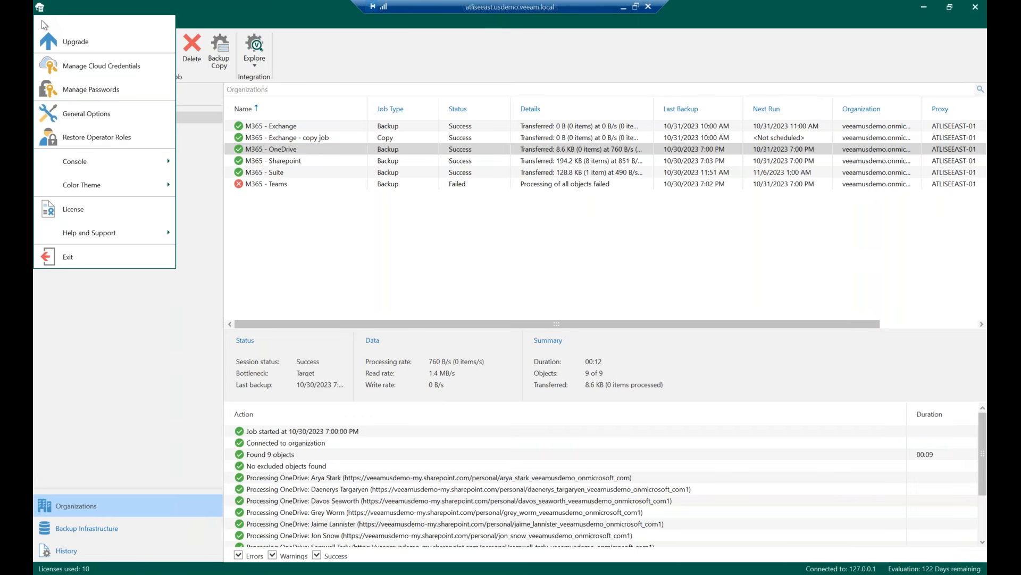
left_click(221, 12)
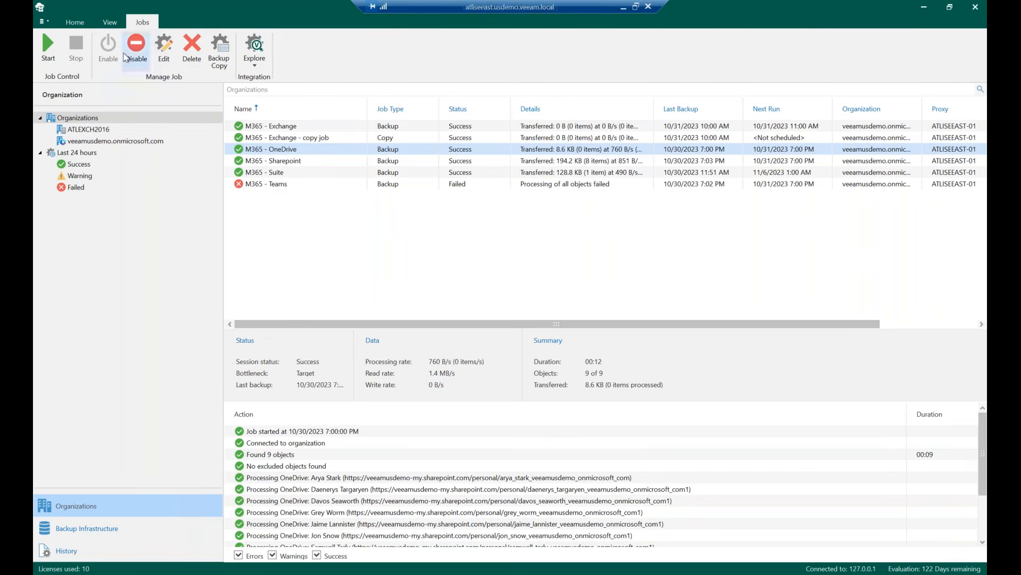
left_click(43, 22)
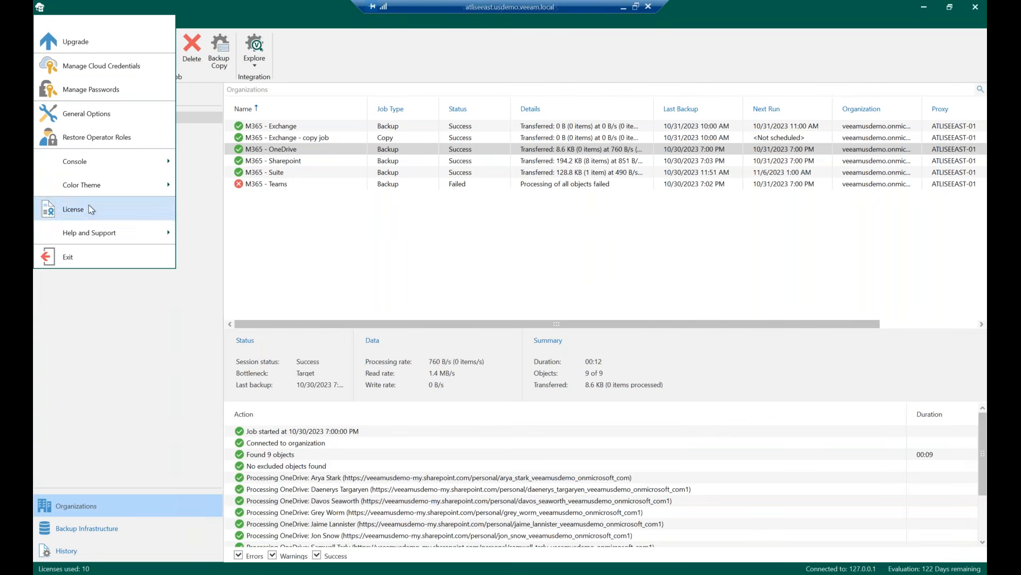
left_click(74, 209)
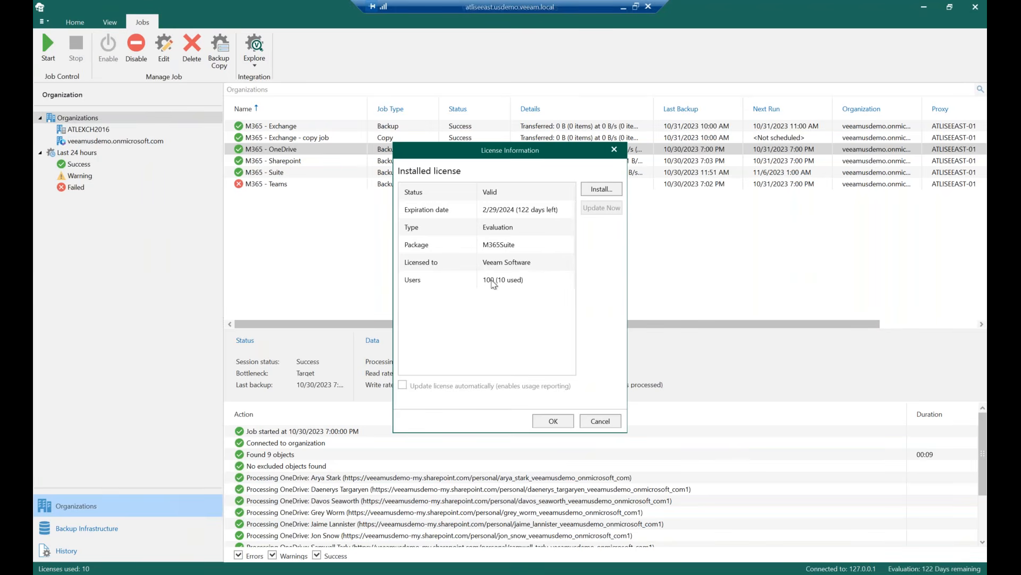
Open the license install file browser, then cancel it and close the license information
left_click(602, 189)
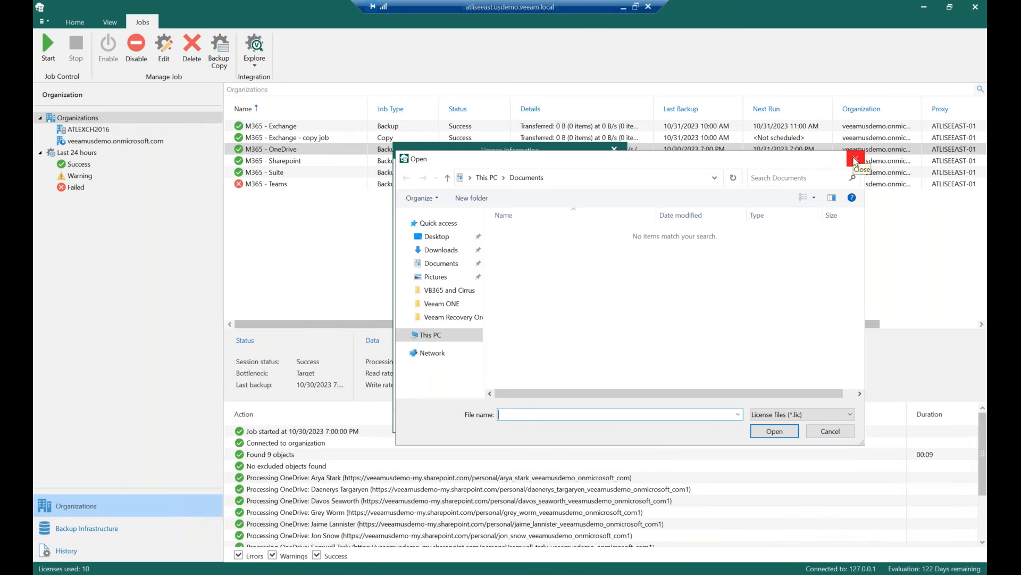
left_click(855, 159)
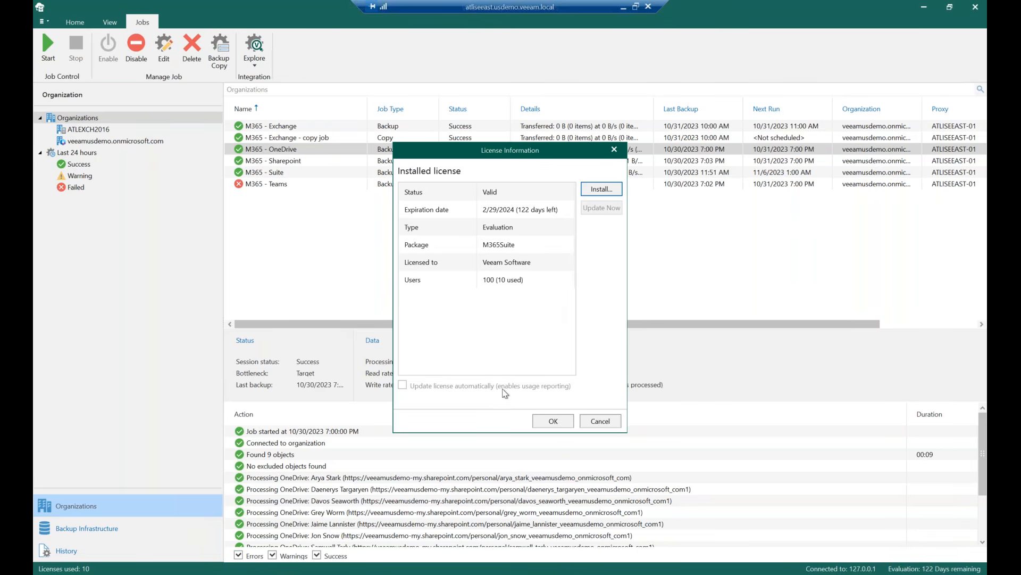
left_click(599, 422)
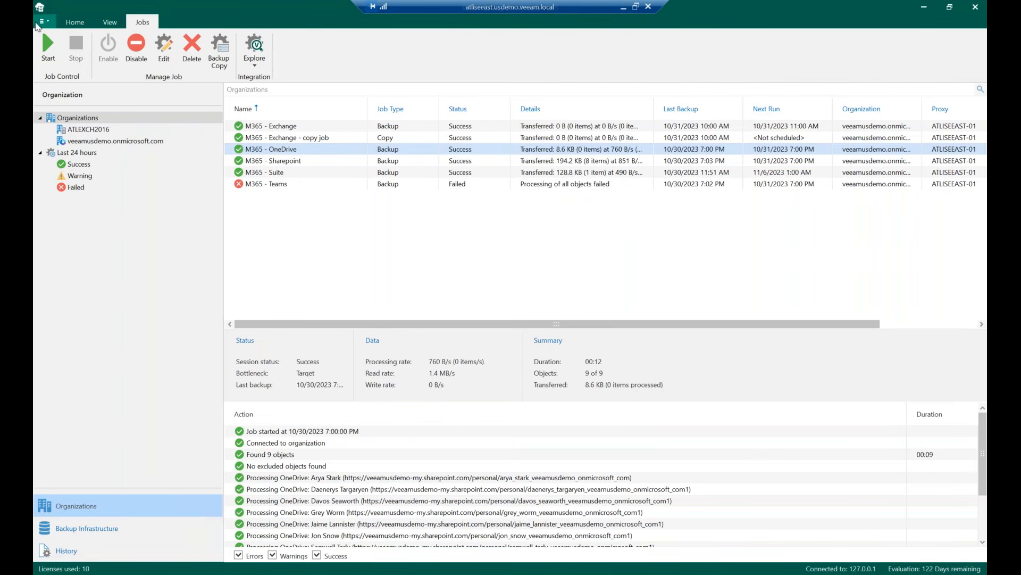
Start the Add Organization wizard from the Organizations node
left_click(41, 22)
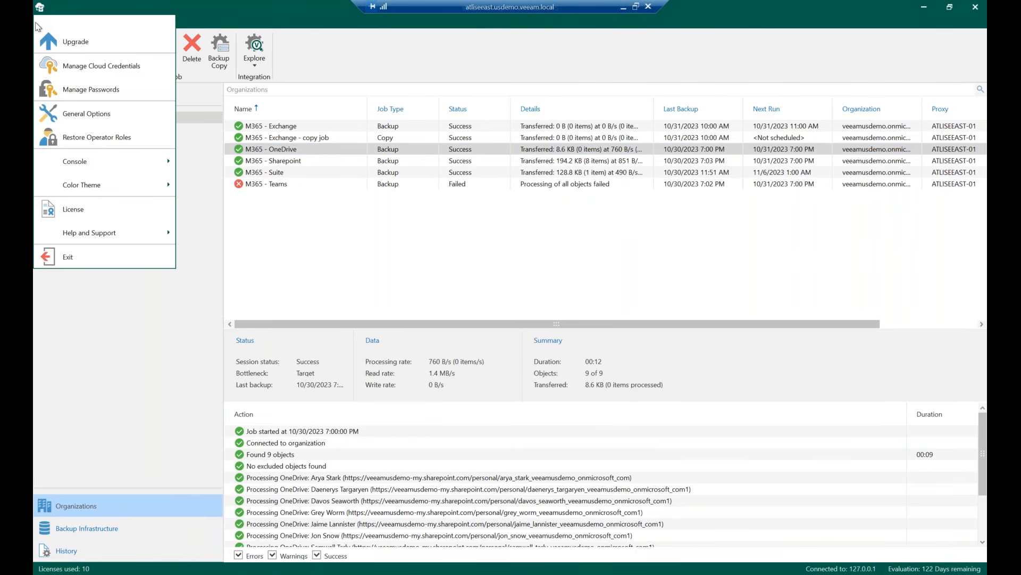
left_click(70, 12)
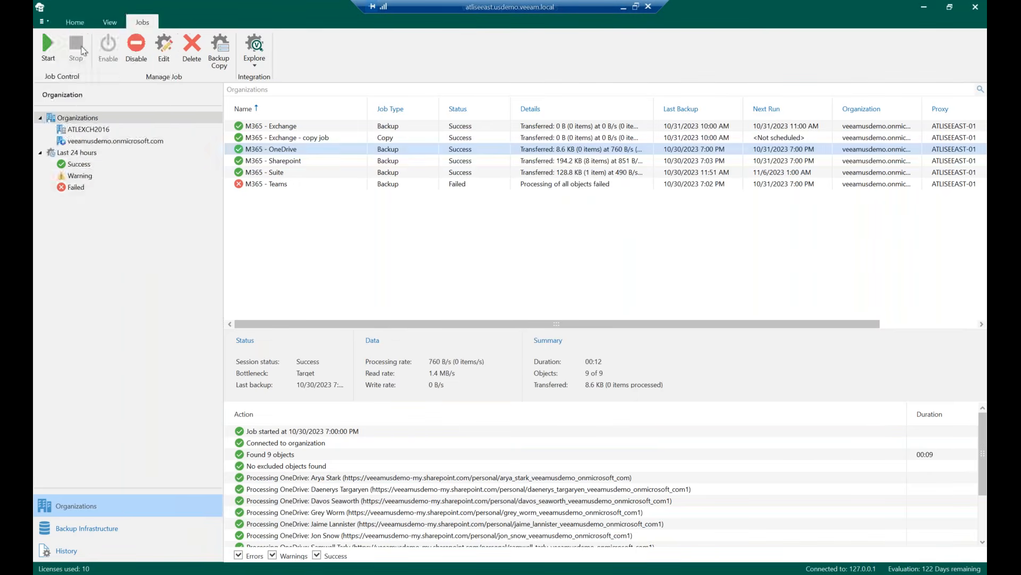
left_click(108, 116)
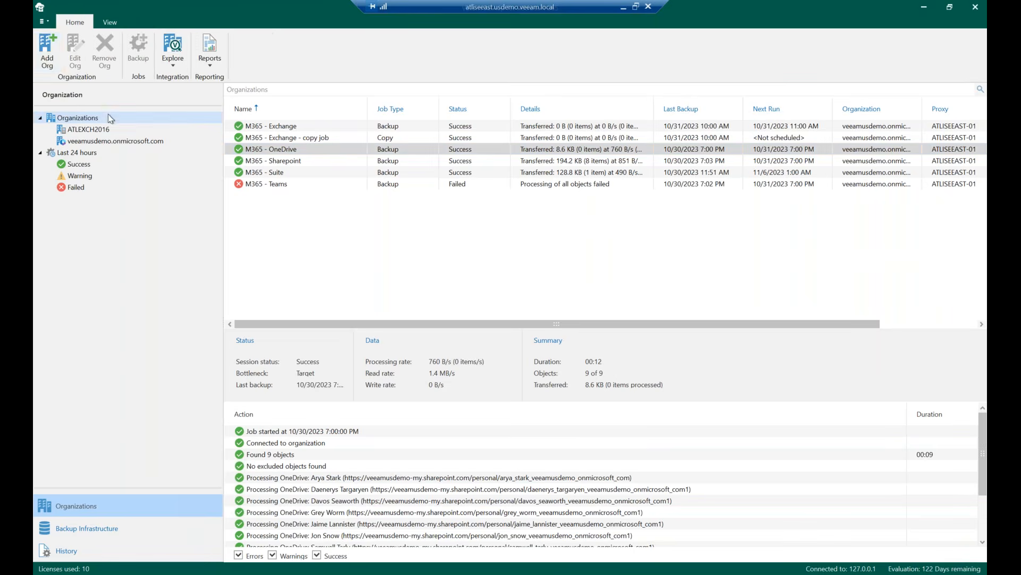
left_click(48, 58)
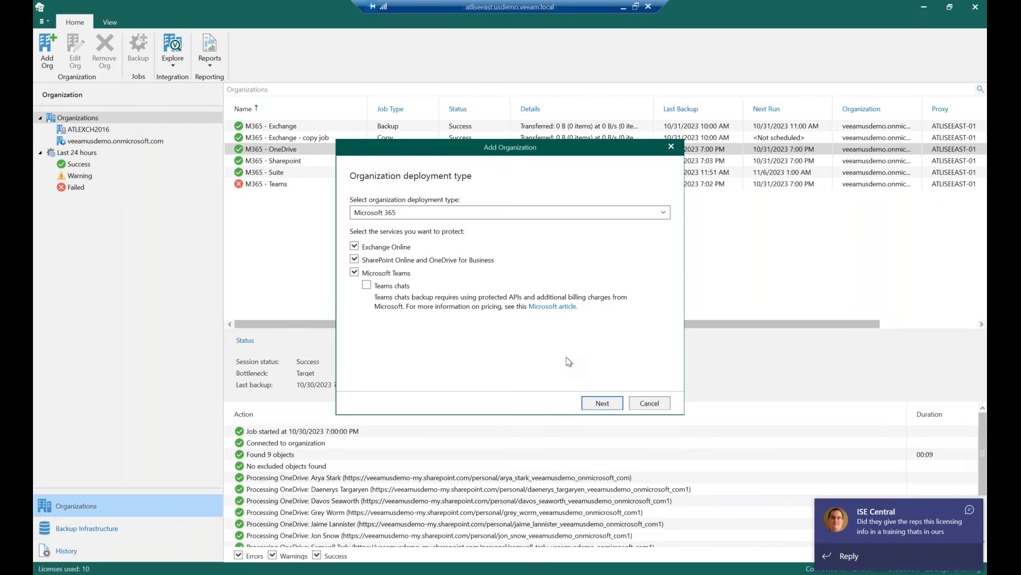
left_click(970, 510)
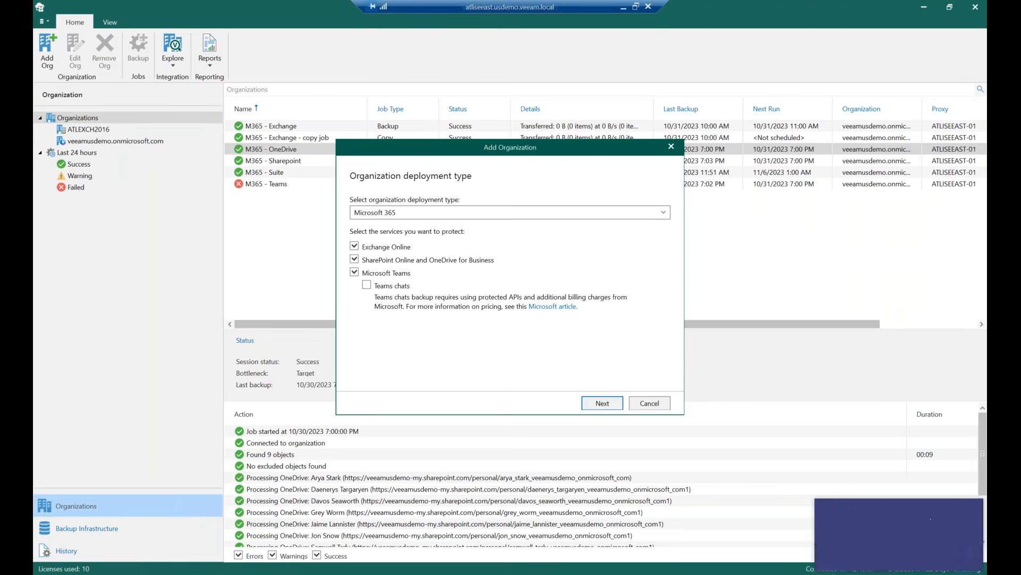
left_click(926, 11)
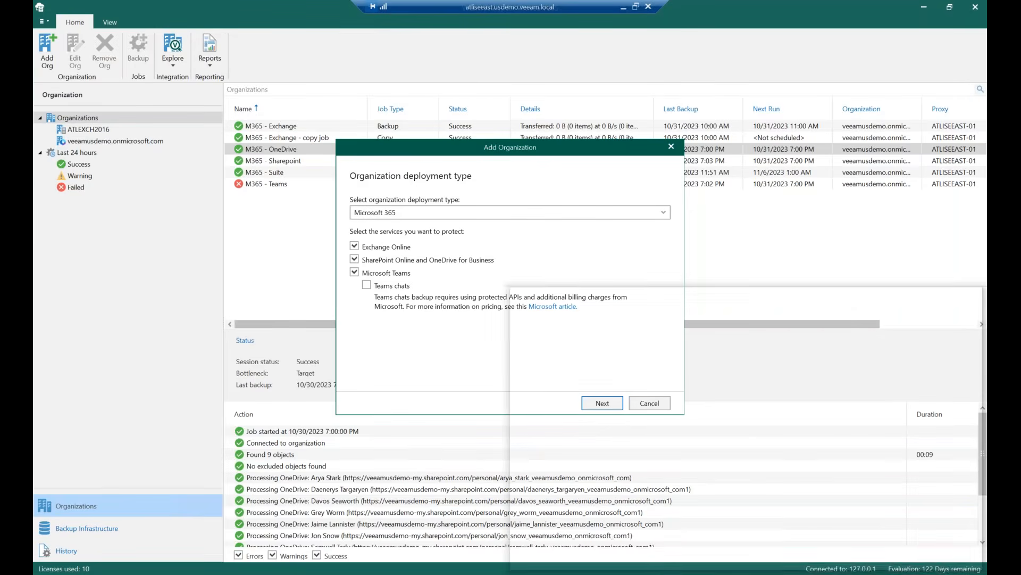
left_click_drag(986, 572, 758, 544)
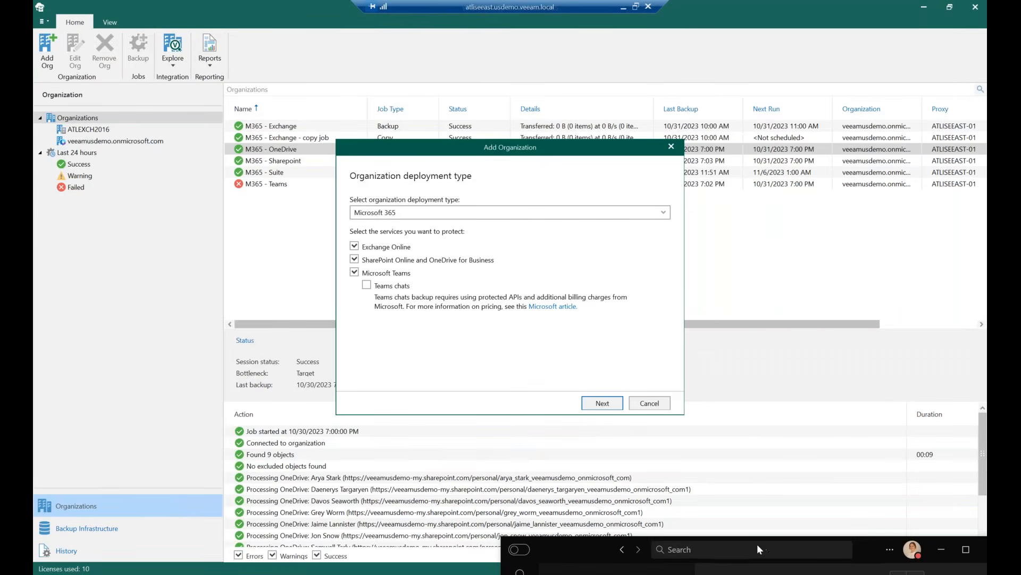
left_click(946, 552)
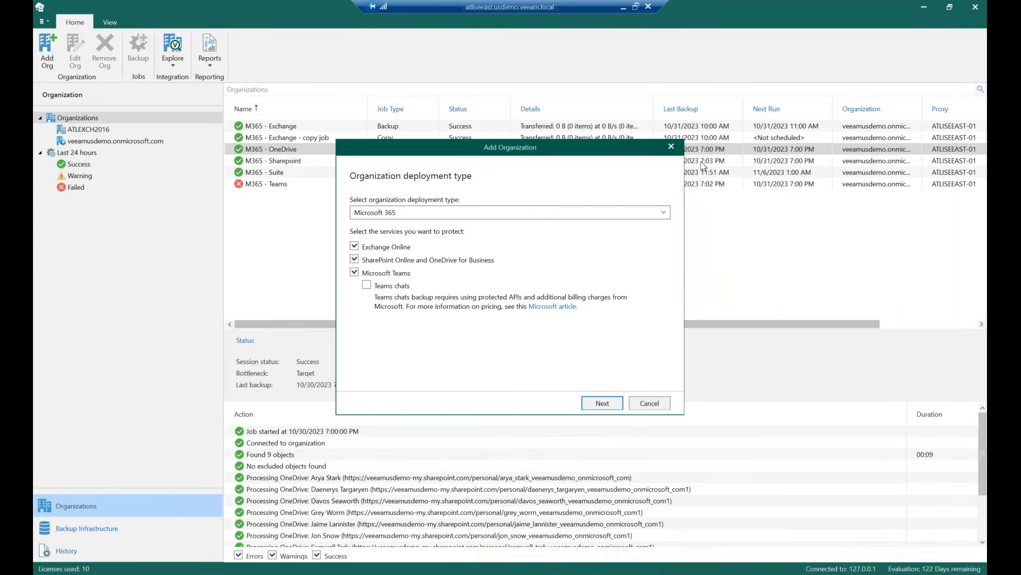
Advance the Add Organization wizard using Microsoft 365, modern authentication and automatic Azure AD application registration
left_click(614, 404)
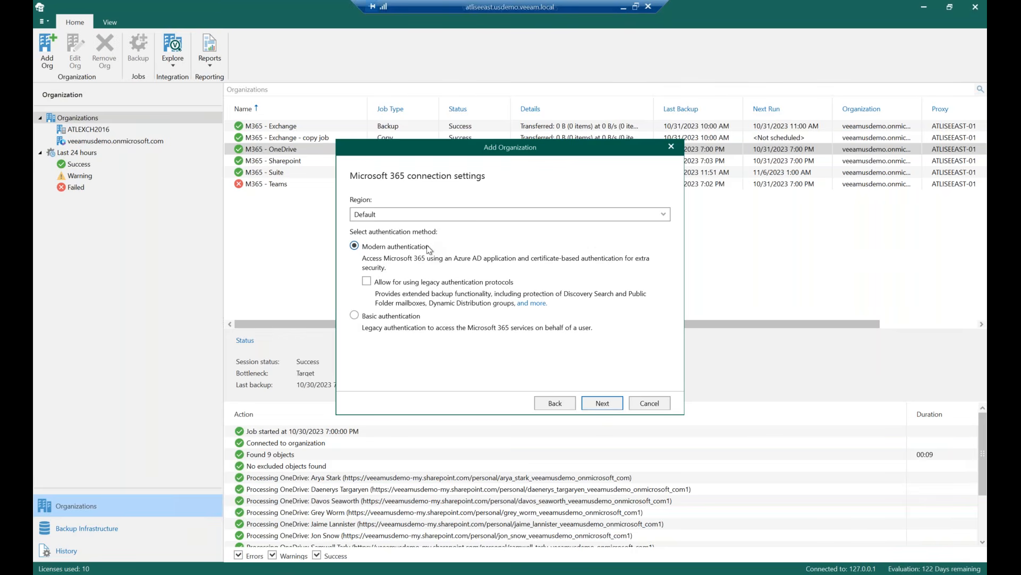
left_click(600, 403)
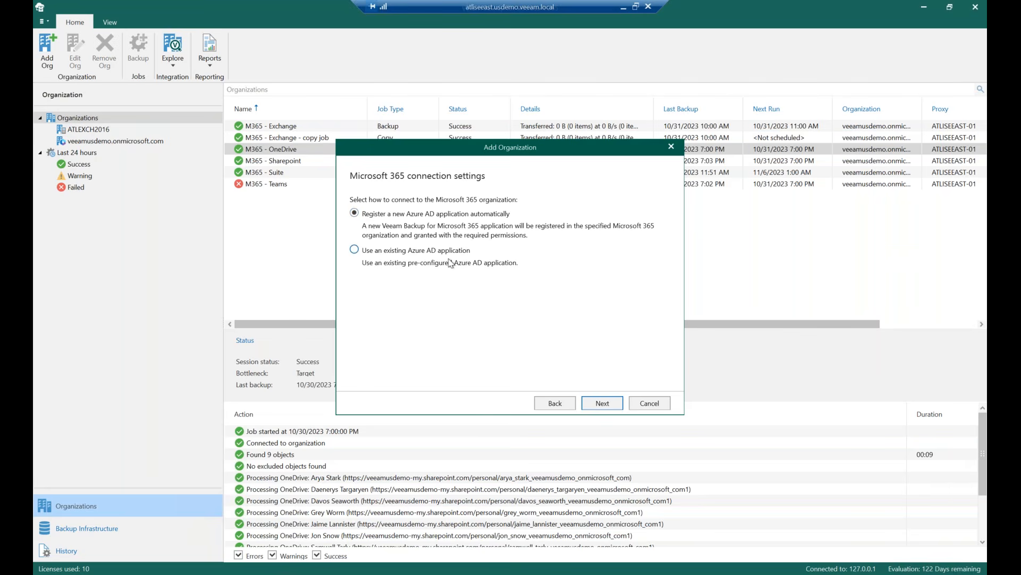
left_click(598, 407)
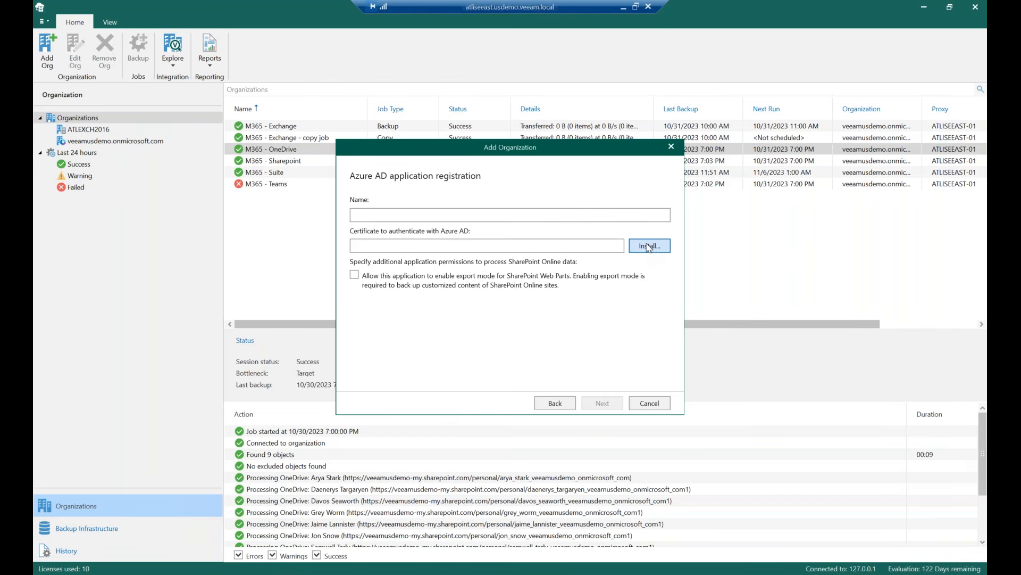
Name the Azure AD application tst and install a new self-signed certificate for it
left_click(497, 213)
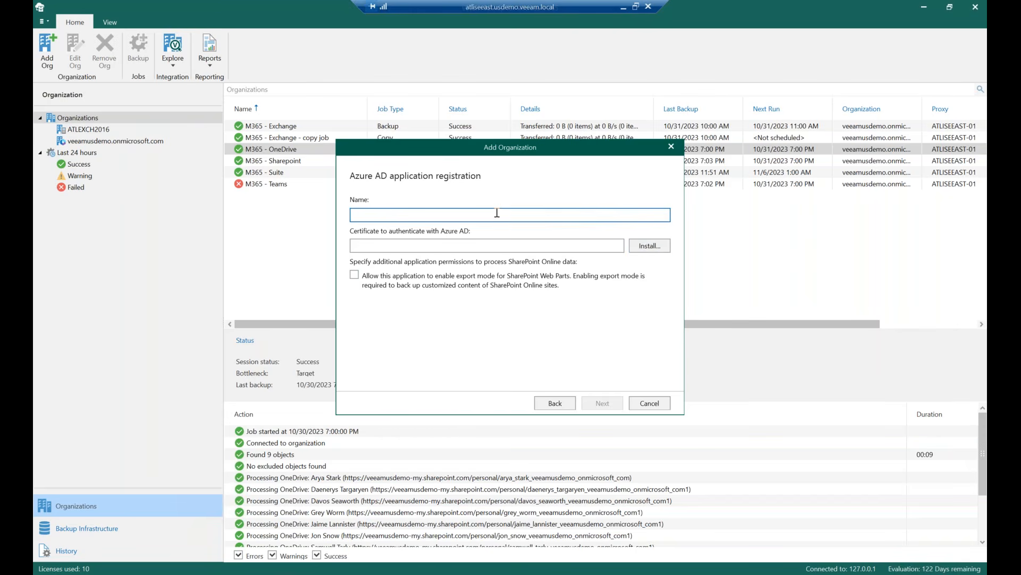
type("tst")
left_click(646, 248)
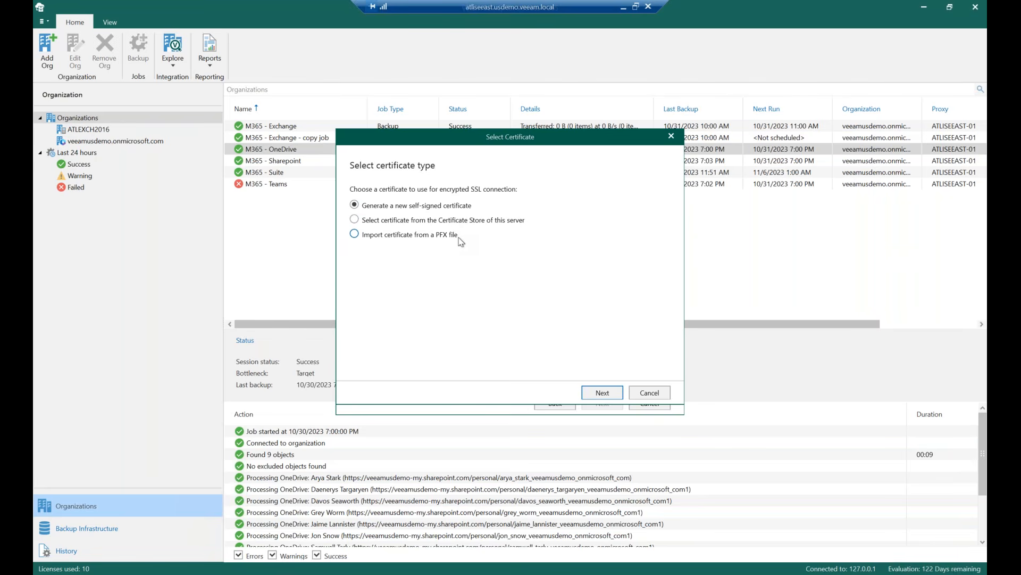
left_click(616, 393)
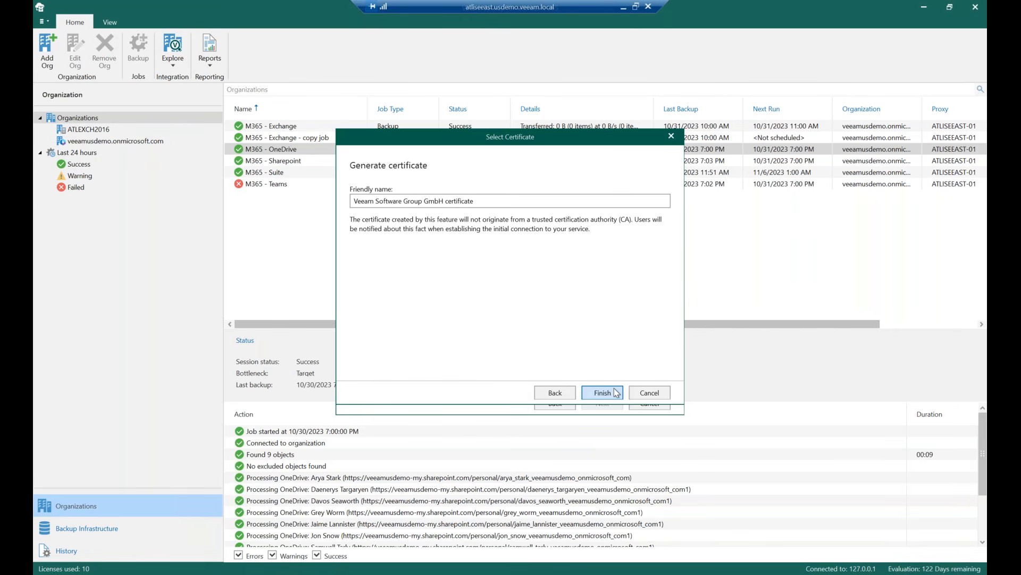
left_click(616, 392)
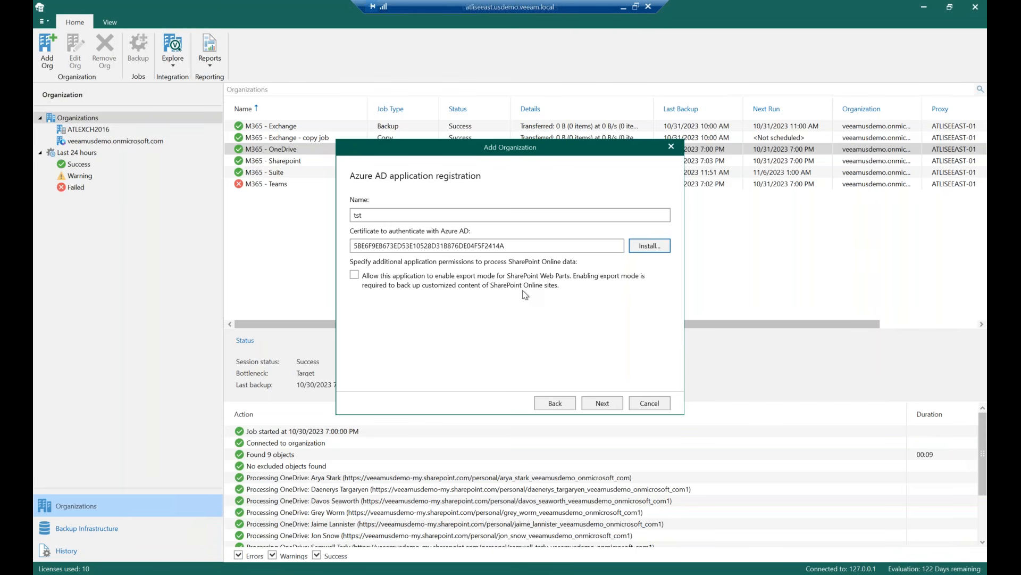
Proceed to the Microsoft 365 device login, leave the browser sign-in page, and cancel the Add Organization wizard
left_click(608, 405)
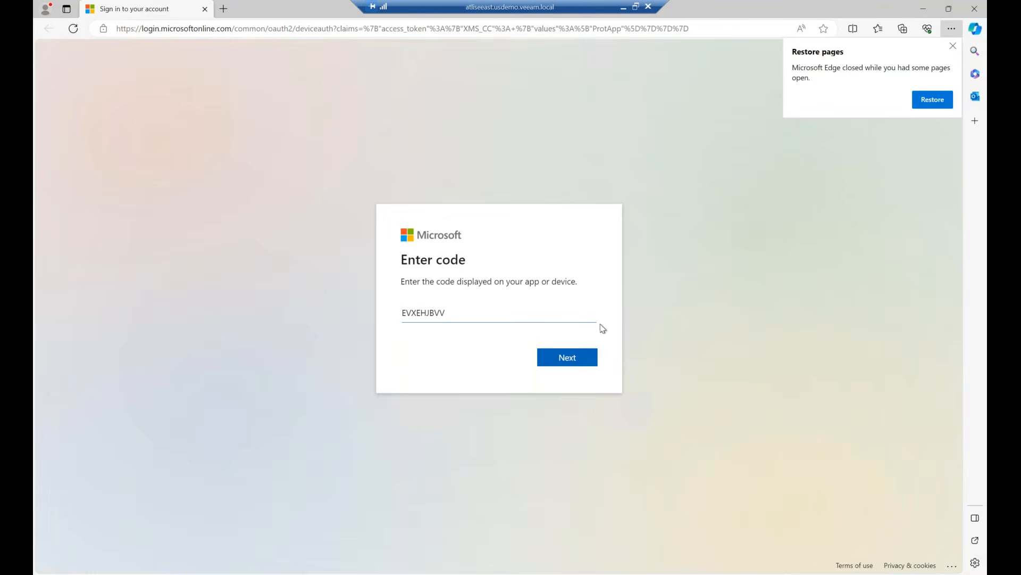
left_click(953, 47)
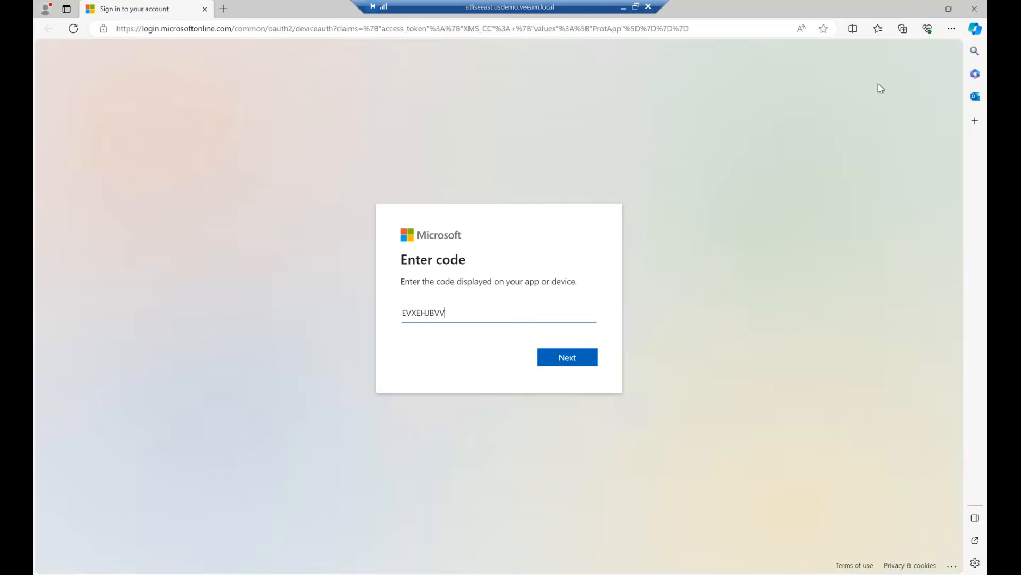
left_click(924, 9)
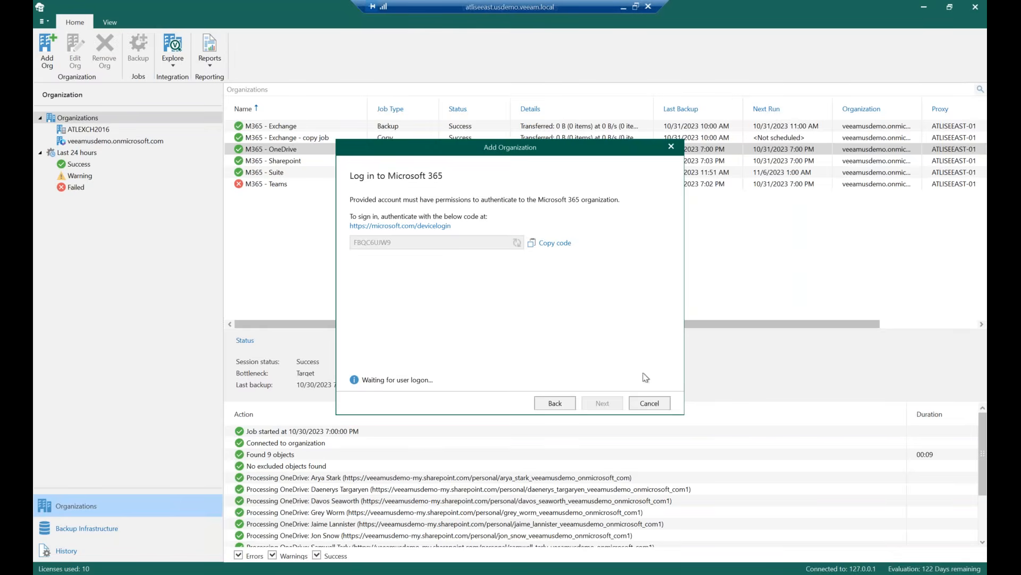
left_click(643, 406)
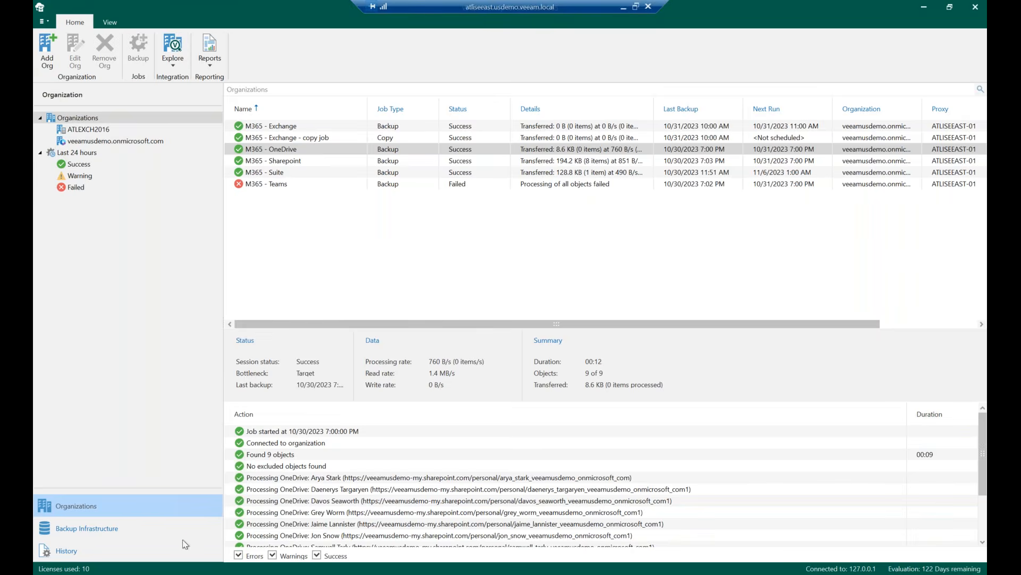
Open the backup proxies and run through editing the ATLISEEAST-01 proxy with its existing port and current account
left_click(107, 527)
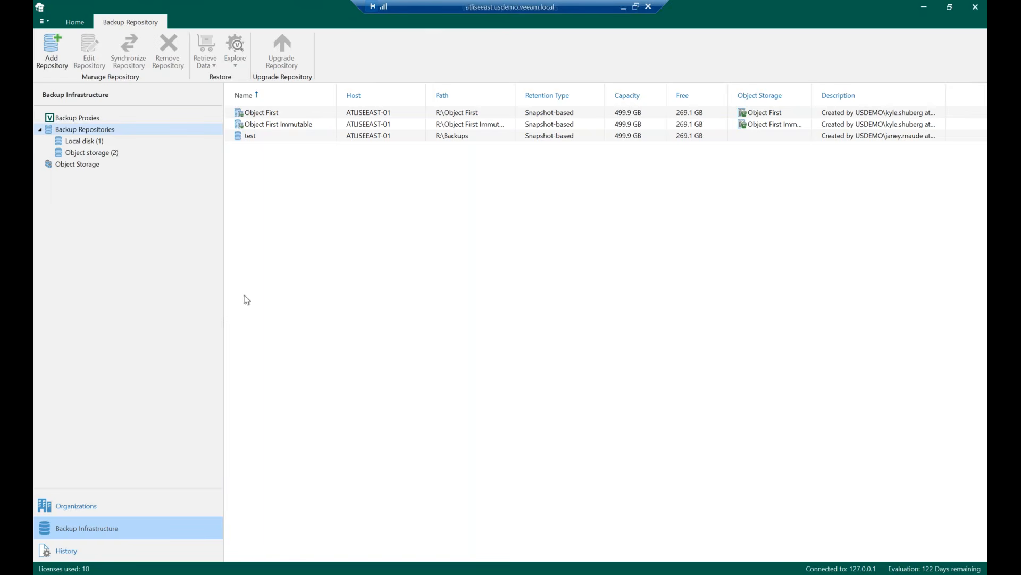
left_click(99, 118)
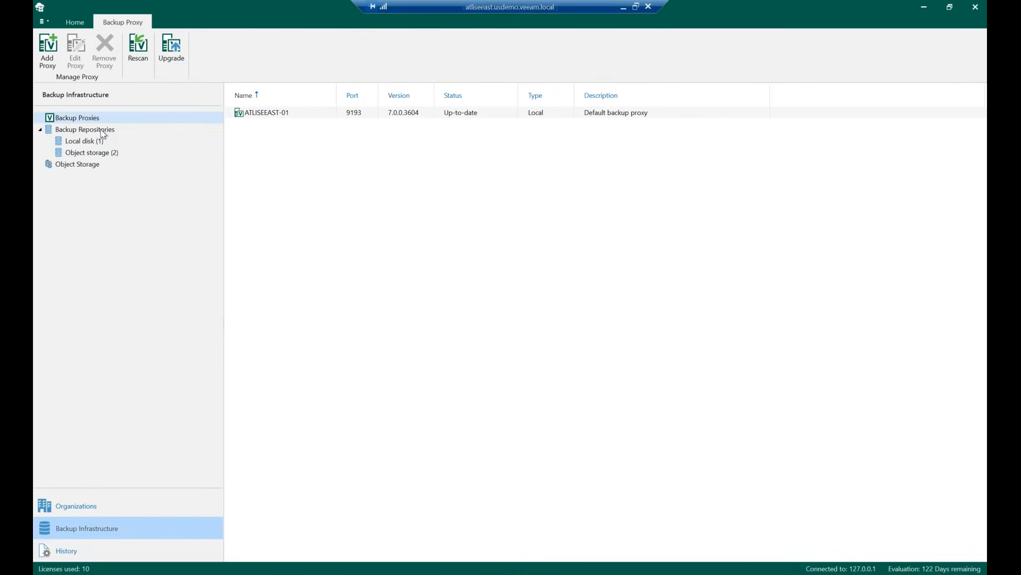
left_click(261, 118)
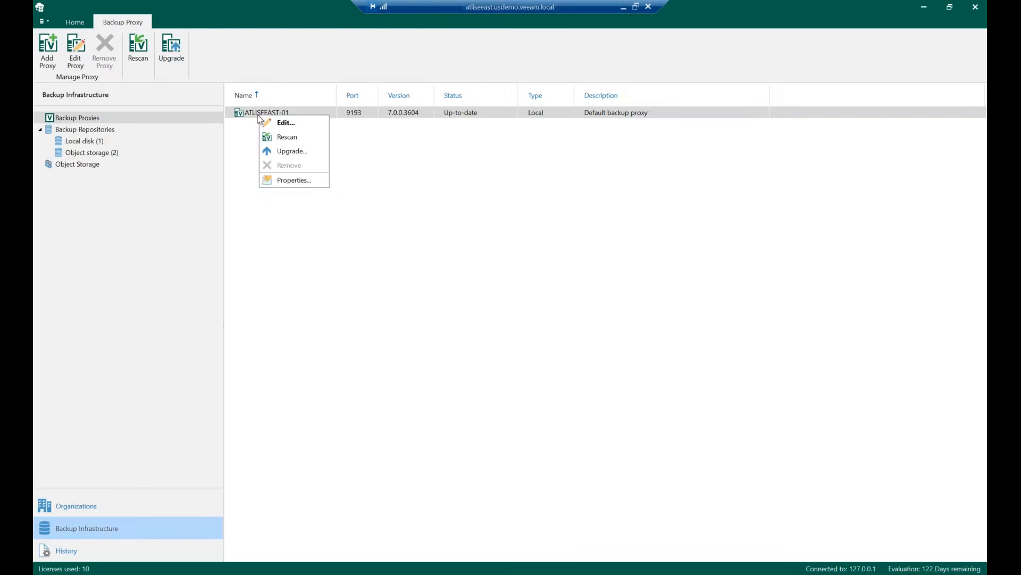
left_click(290, 123)
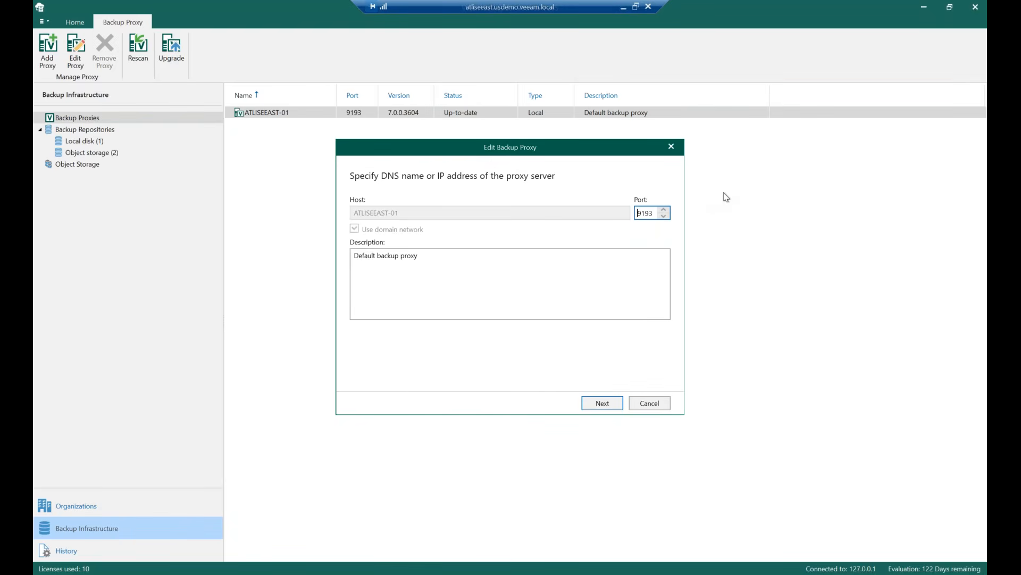
left_click(610, 406)
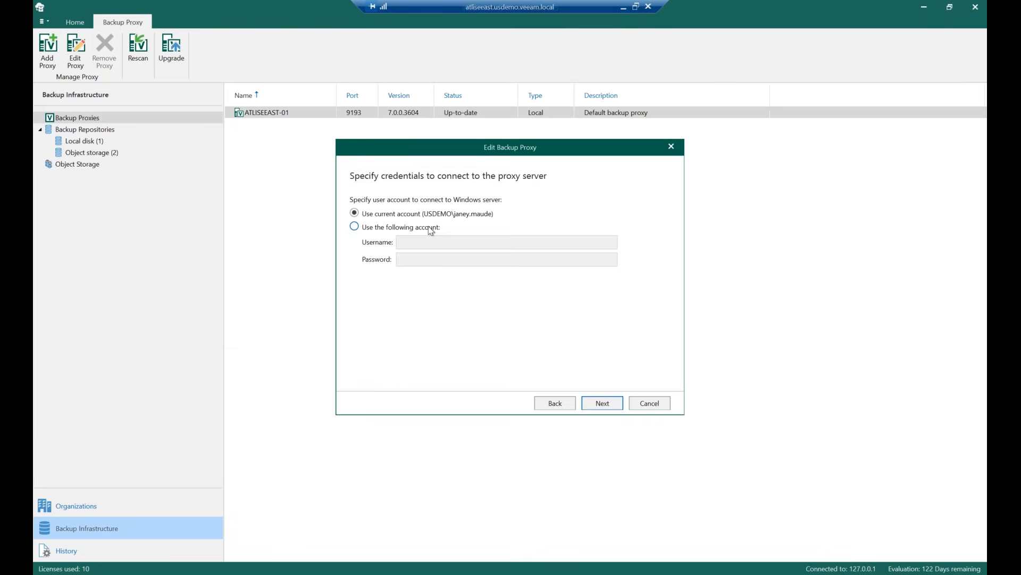
left_click(601, 407)
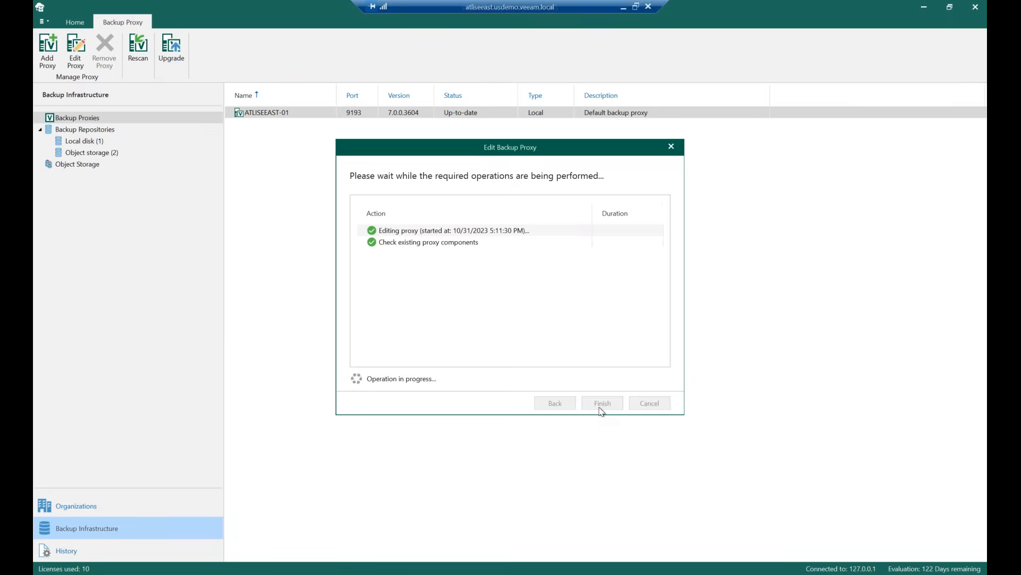
left_click(668, 148)
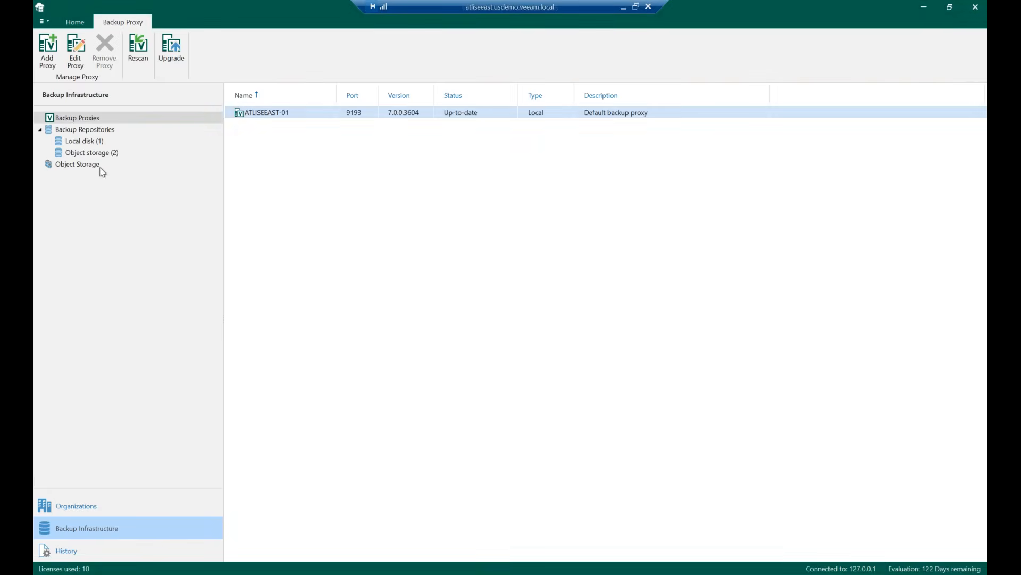
Open the Object First backup repository for editing and step through its settings to the retention policy page
left_click(99, 131)
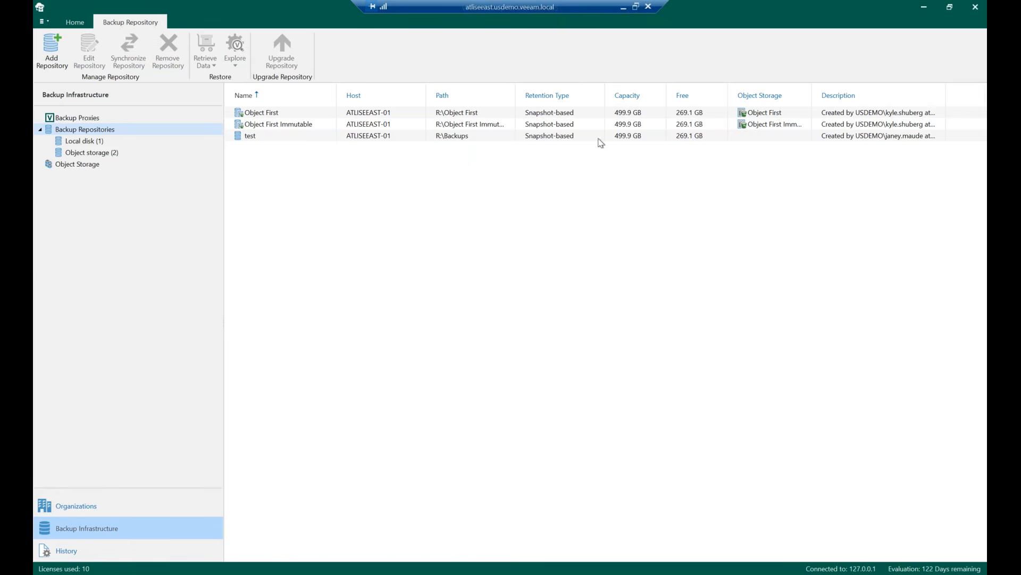
left_click(310, 117)
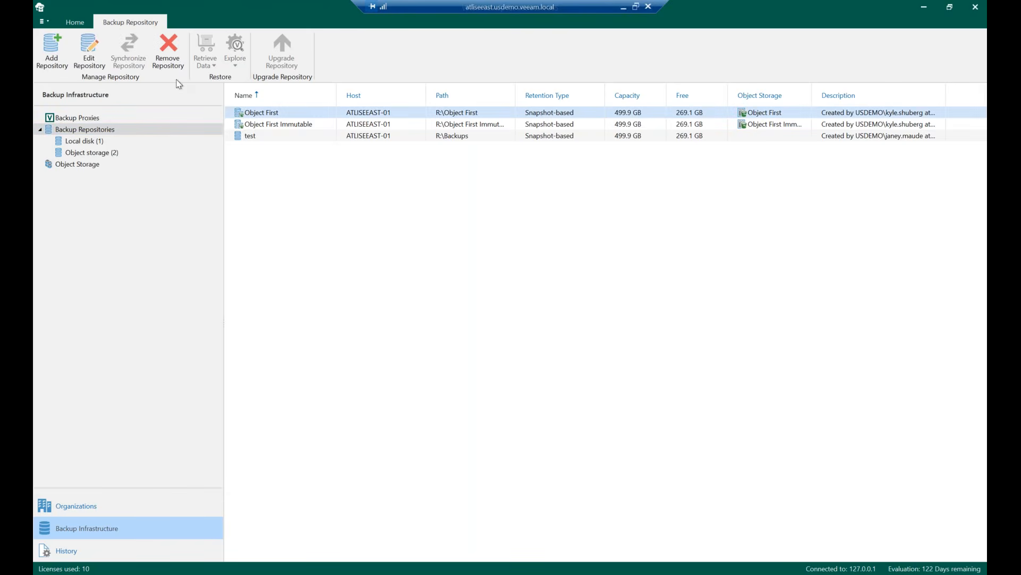
left_click(99, 58)
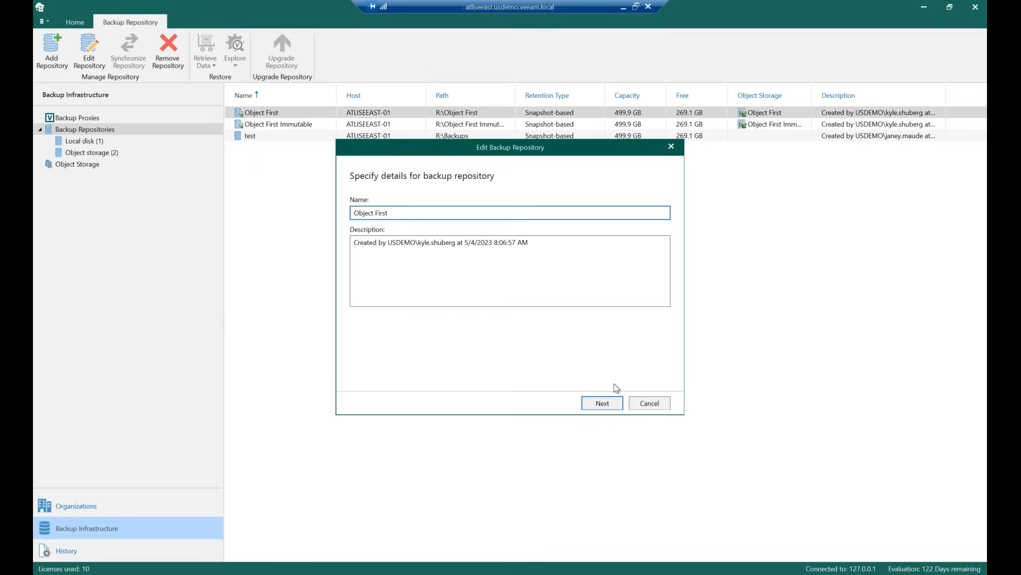
left_click(617, 407)
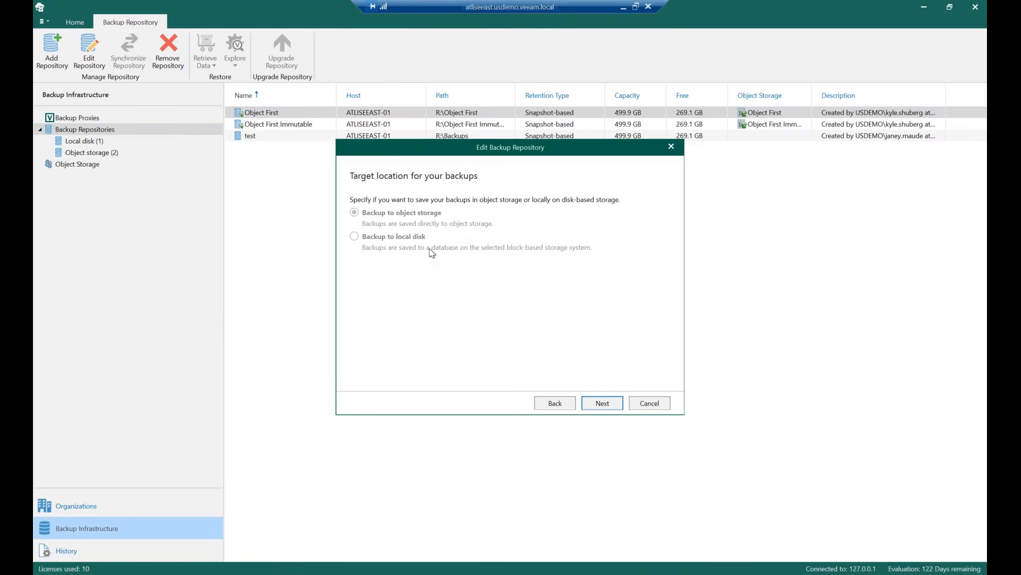
left_click(596, 403)
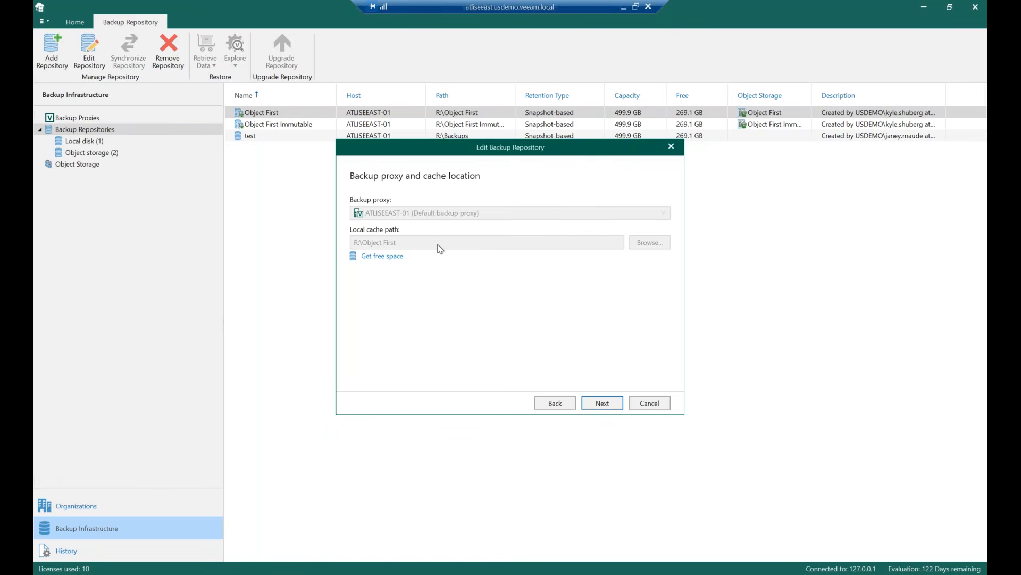
left_click(596, 406)
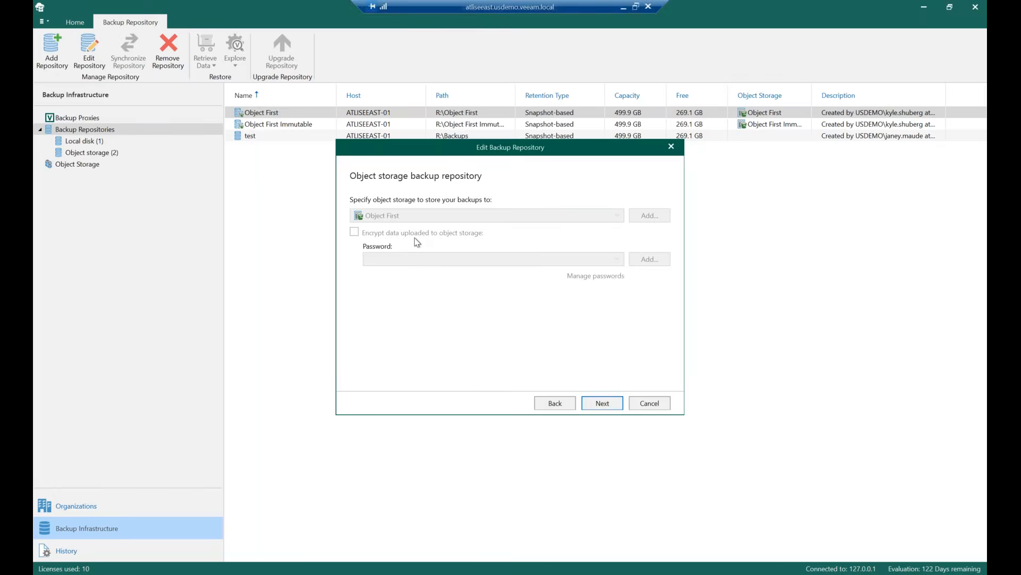
left_click(600, 403)
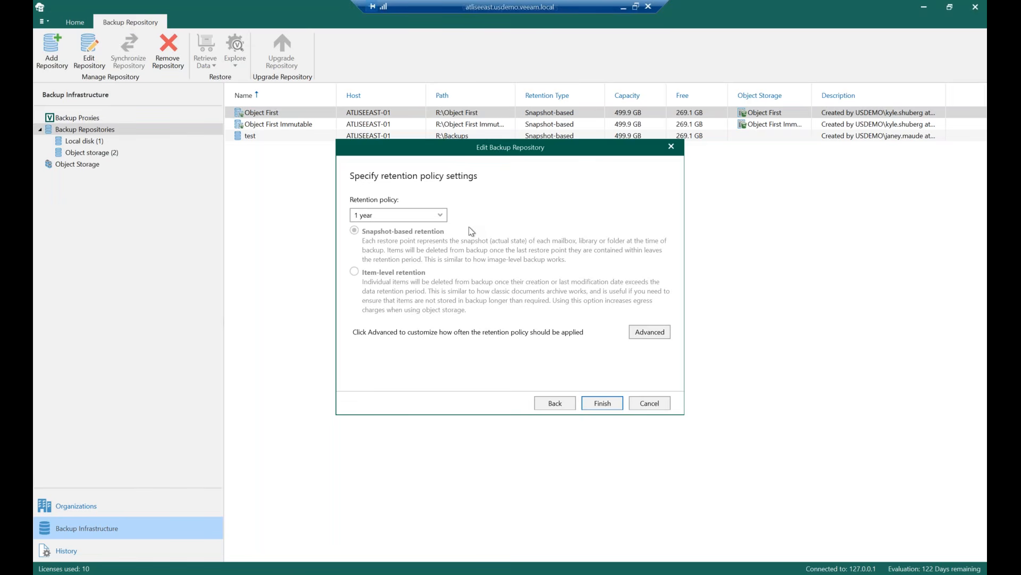
Review the retention policy choices and advanced retention schedule, then cancel the repository edit
left_click(440, 215)
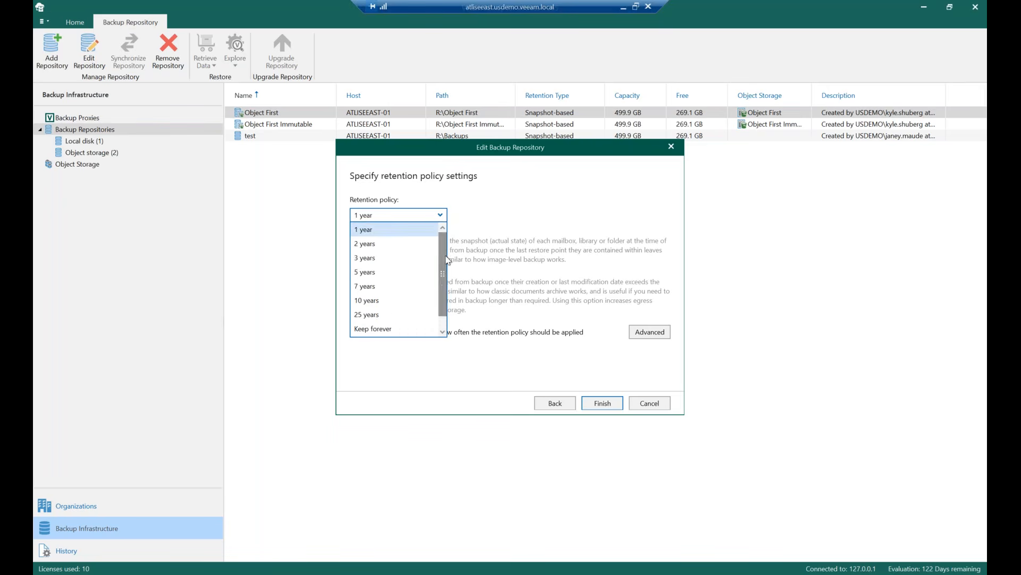
scroll(439, 303, "down", 1)
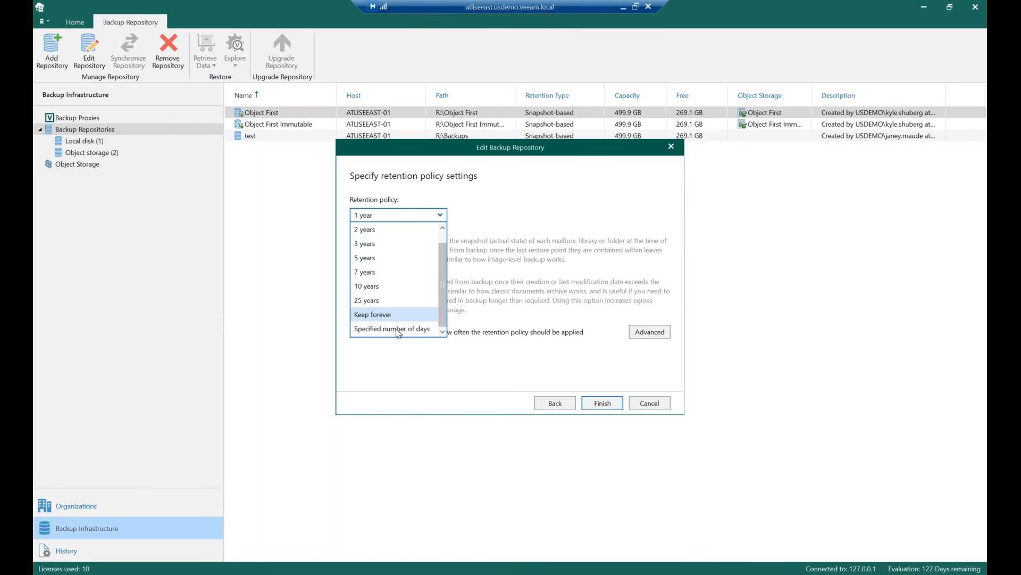
left_click(527, 185)
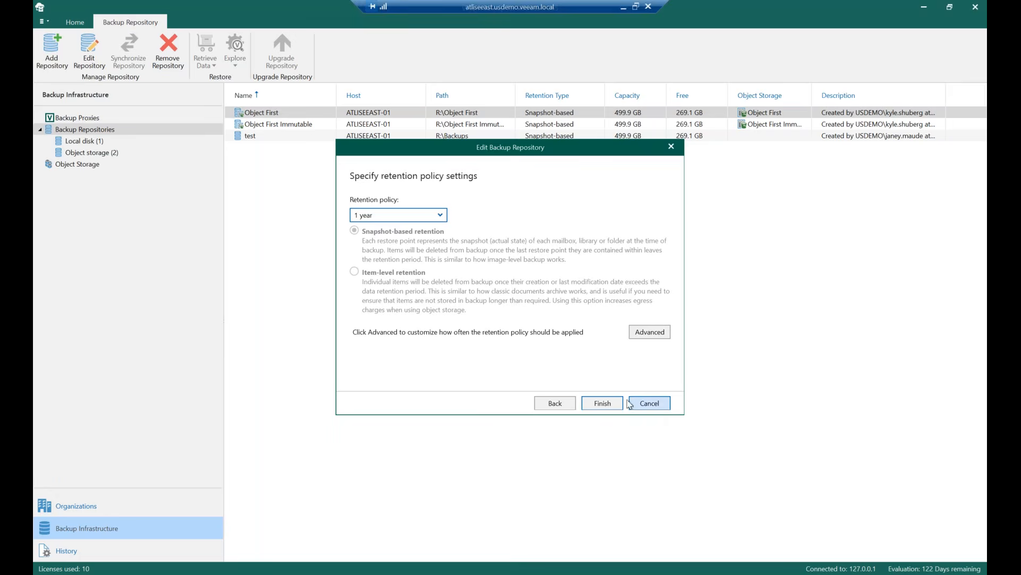
left_click(655, 337)
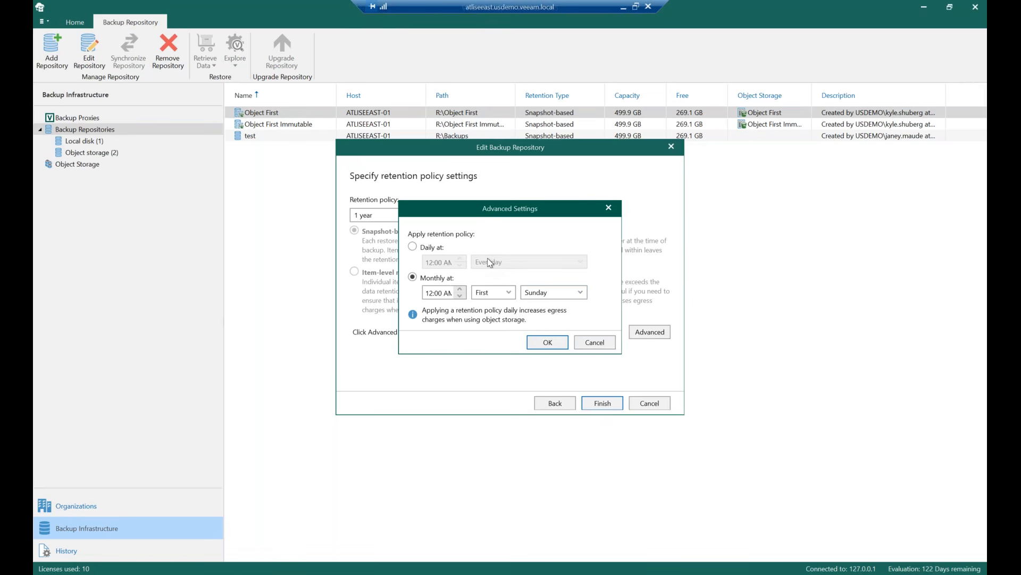
left_click(601, 345)
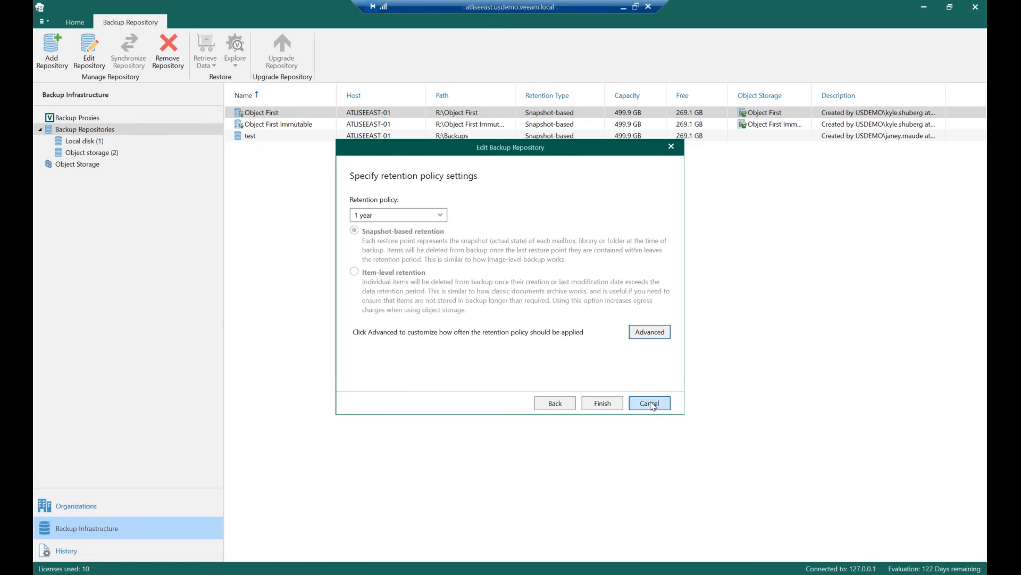
left_click(651, 404)
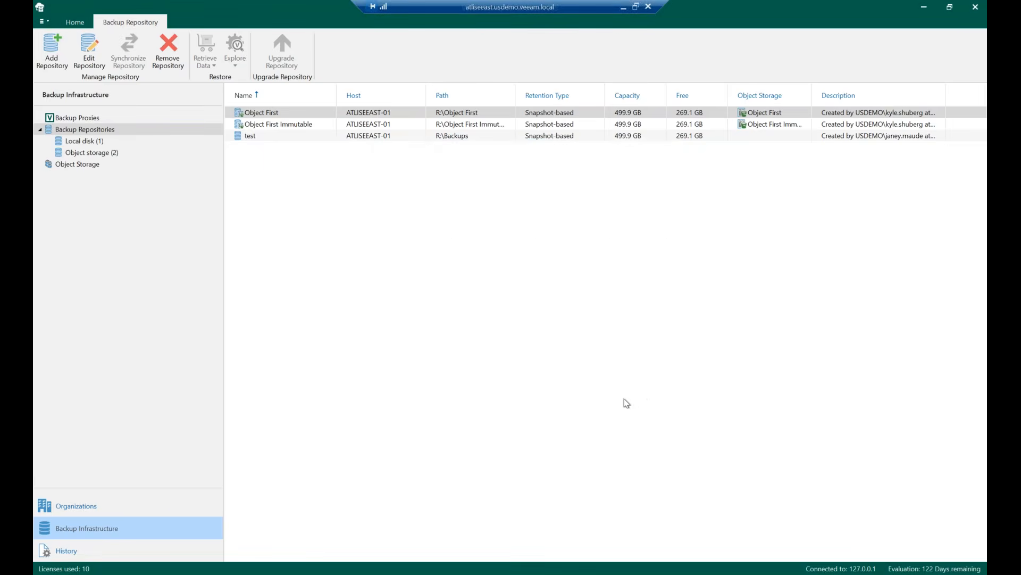
Open the M365 - Exchange backup job for editing and review its name and selected mailbox objects
left_click(177, 503)
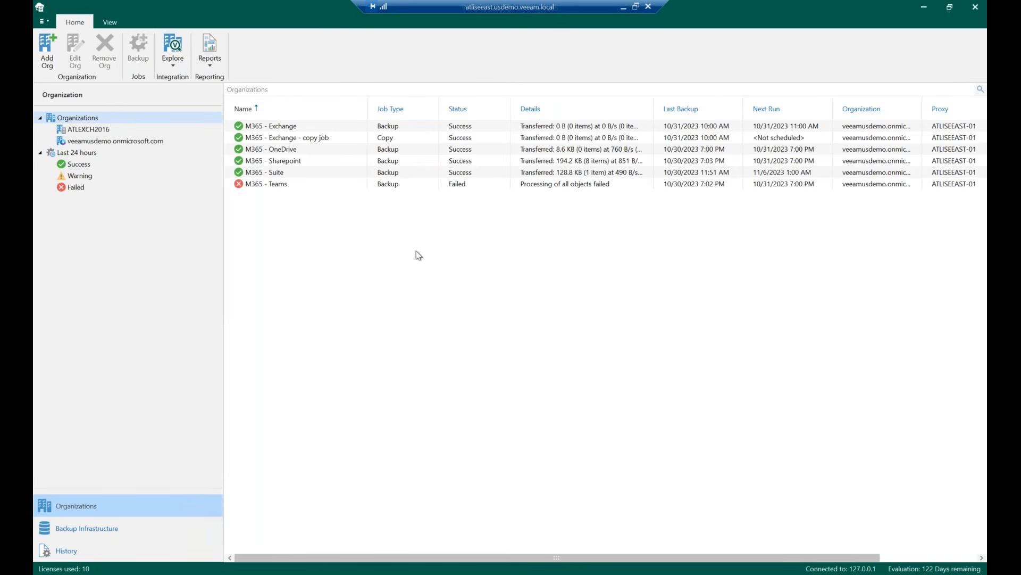
left_click(301, 127)
right_click(295, 128)
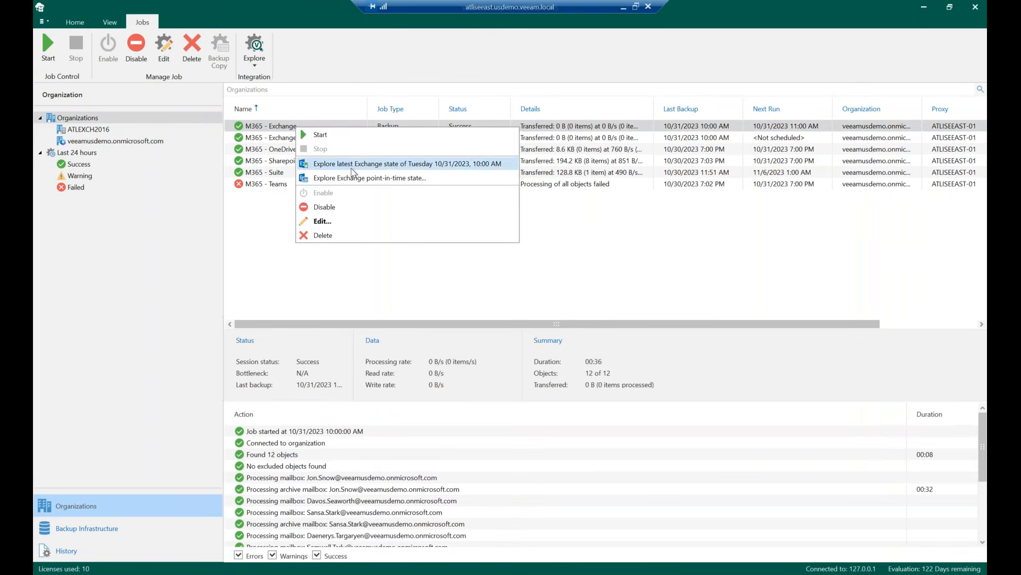
left_click(287, 199)
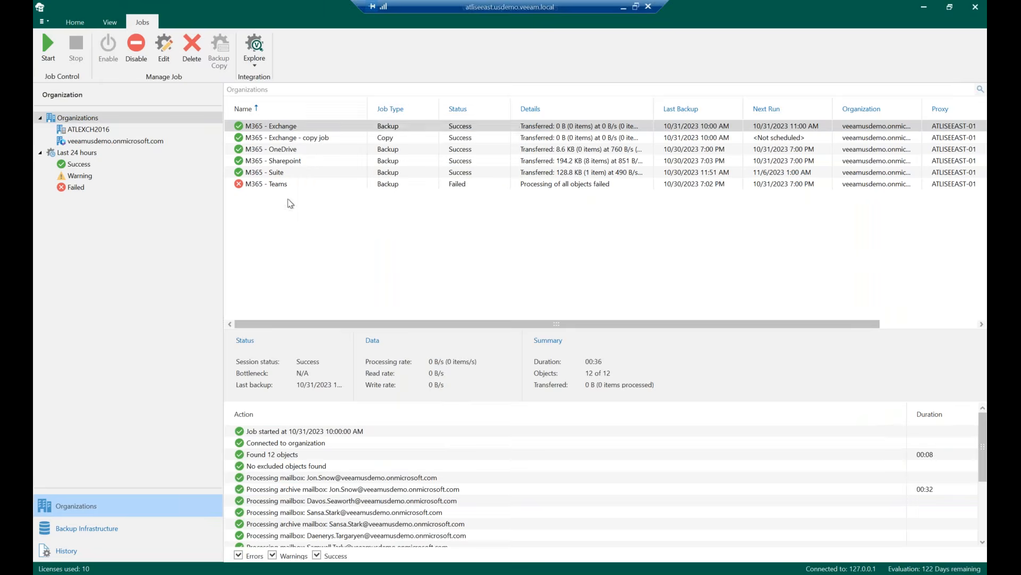
left_click(289, 128)
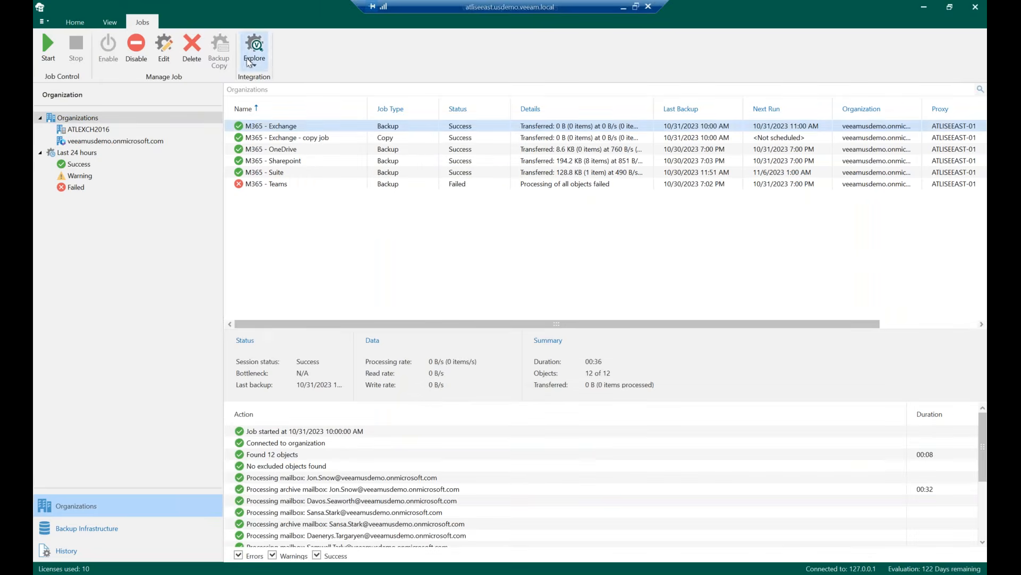
left_click(164, 59)
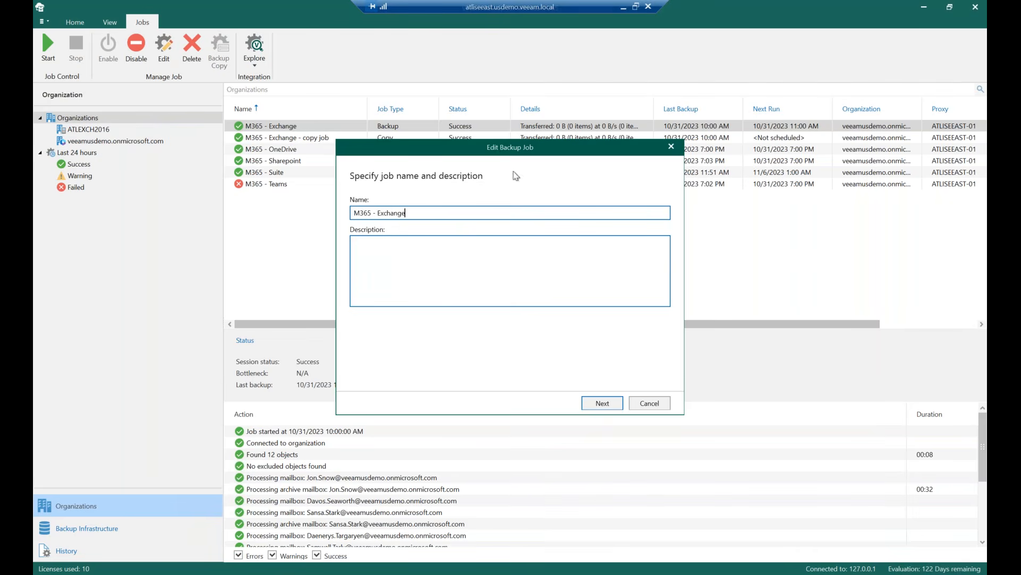
left_click(602, 403)
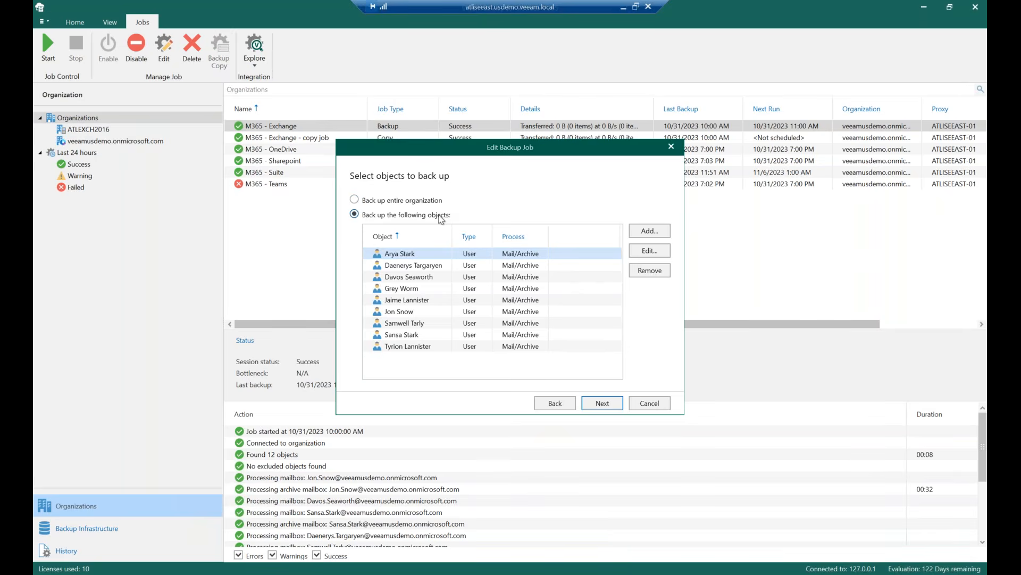
left_click(638, 234)
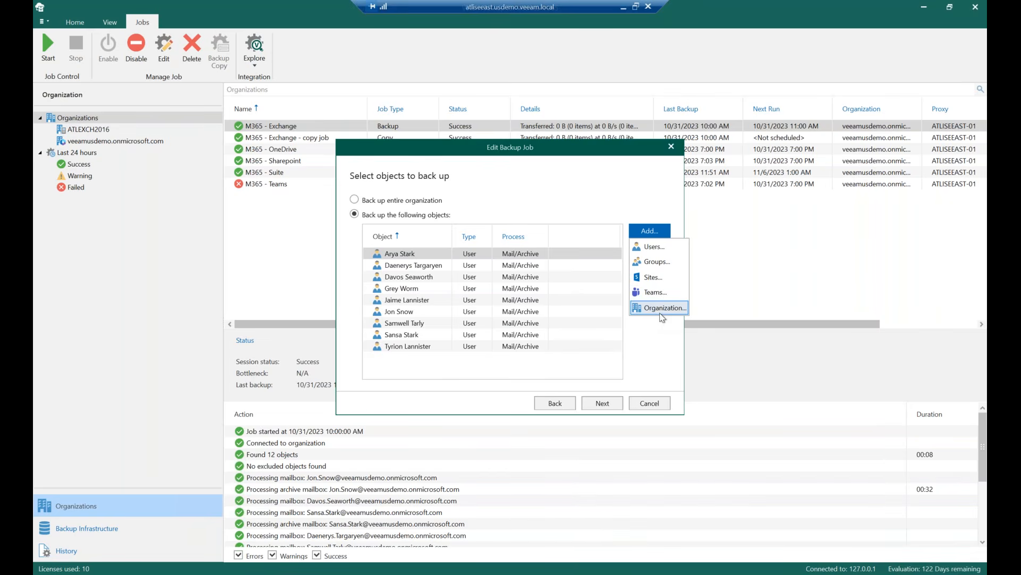
left_click(534, 193)
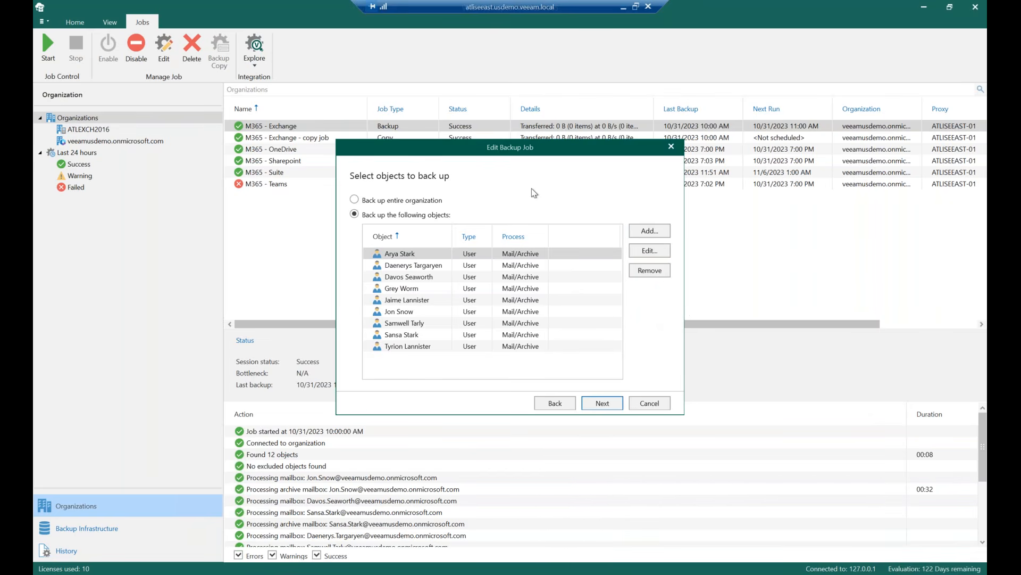
left_click(614, 407)
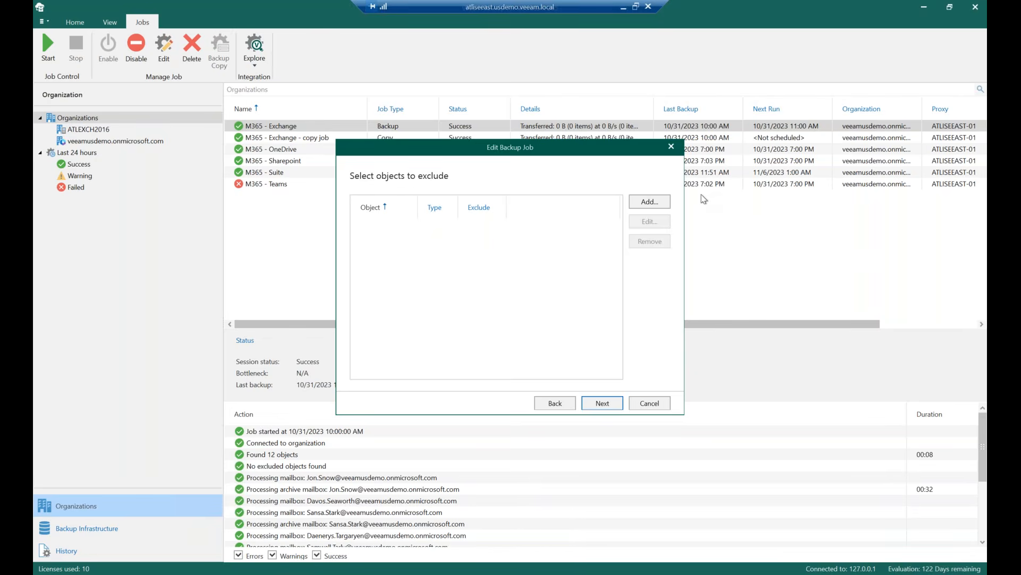
Review the job's exclusion options and its backup proxy and repository page
left_click(636, 205)
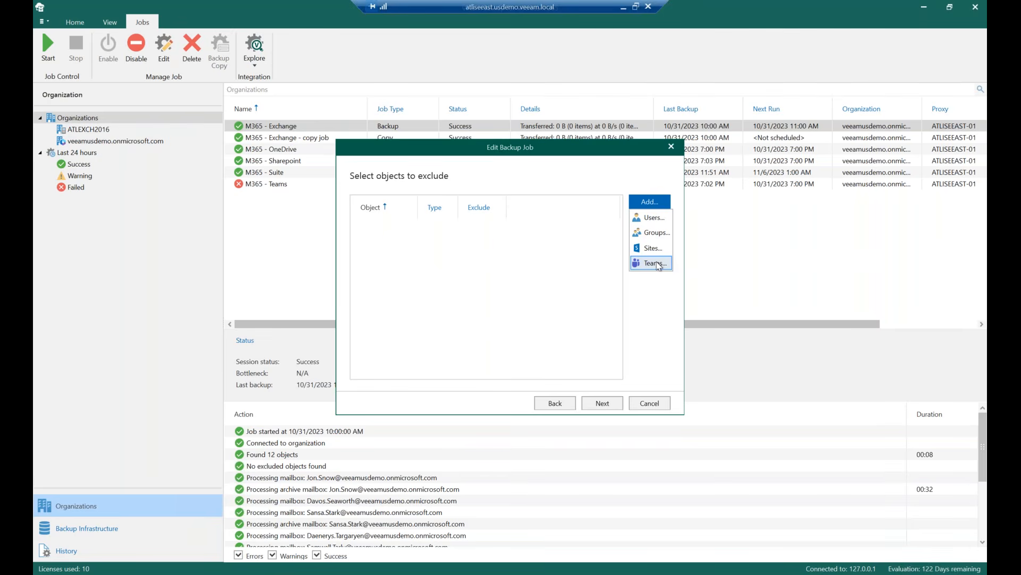
left_click(580, 171)
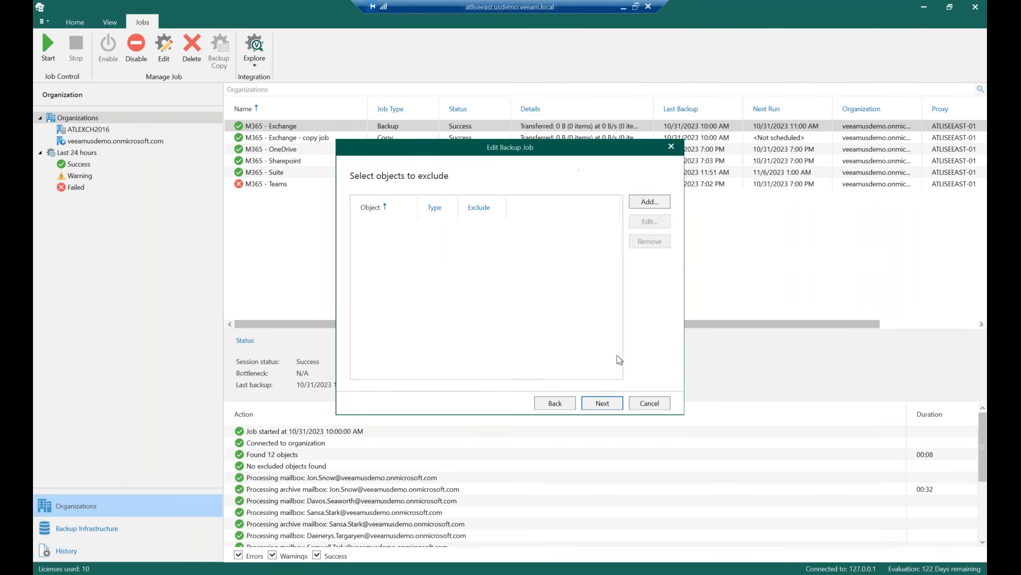
left_click(615, 407)
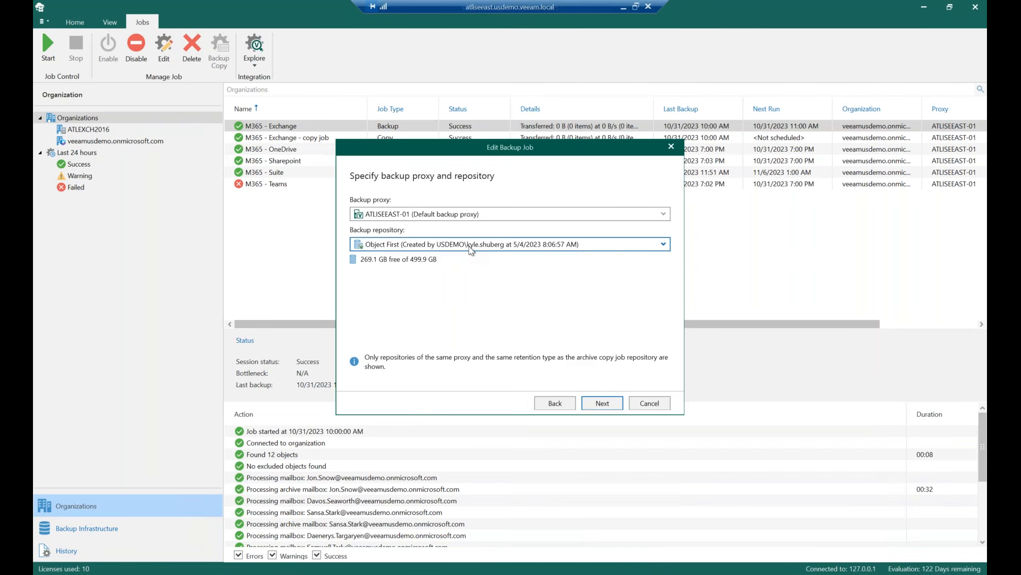
left_click(603, 404)
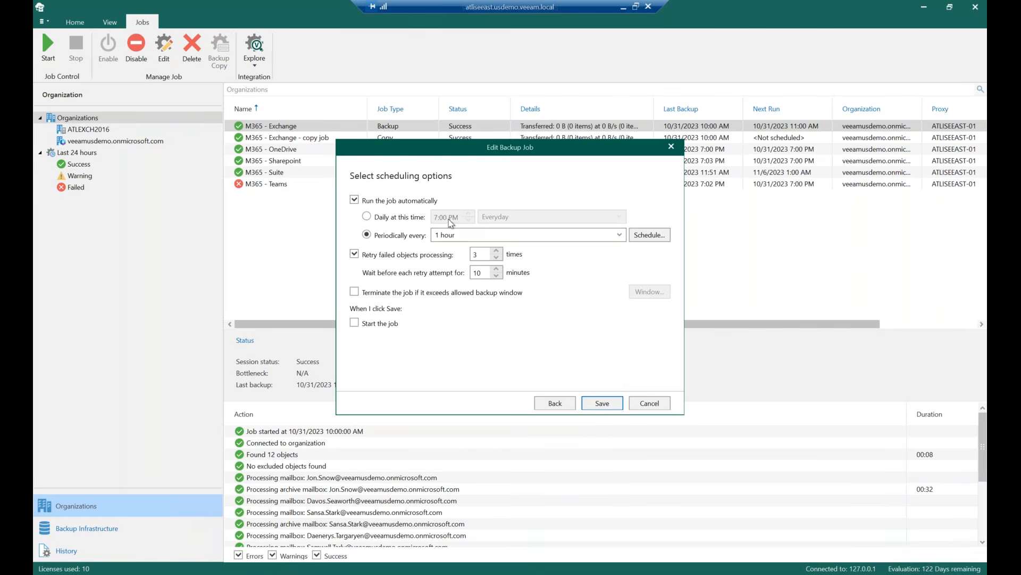
Try marking midnight to 7 AM on all days as denied in the job's schedule time periods, then cancel the job edit
left_click(645, 238)
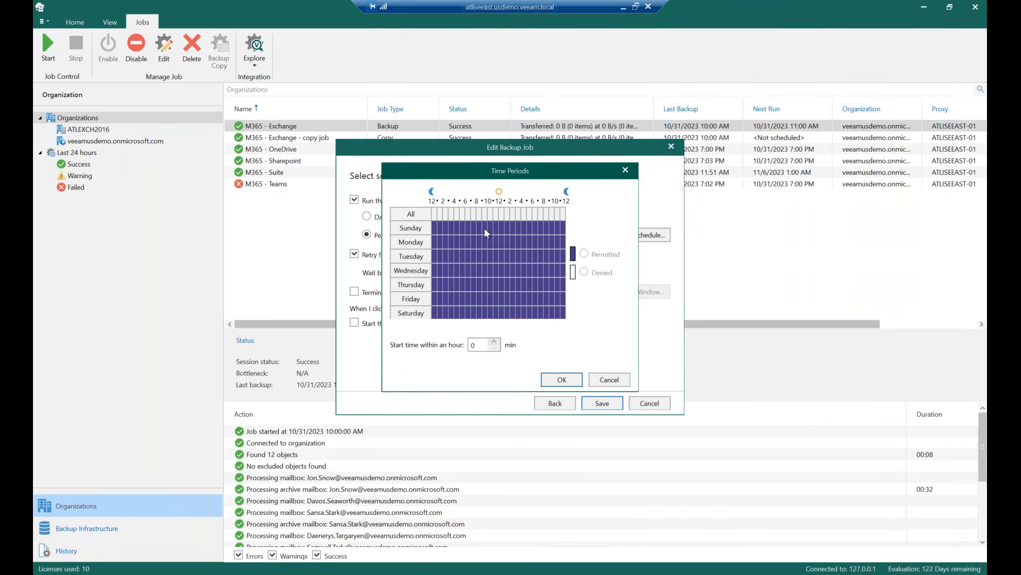
left_click_drag(438, 230, 468, 302)
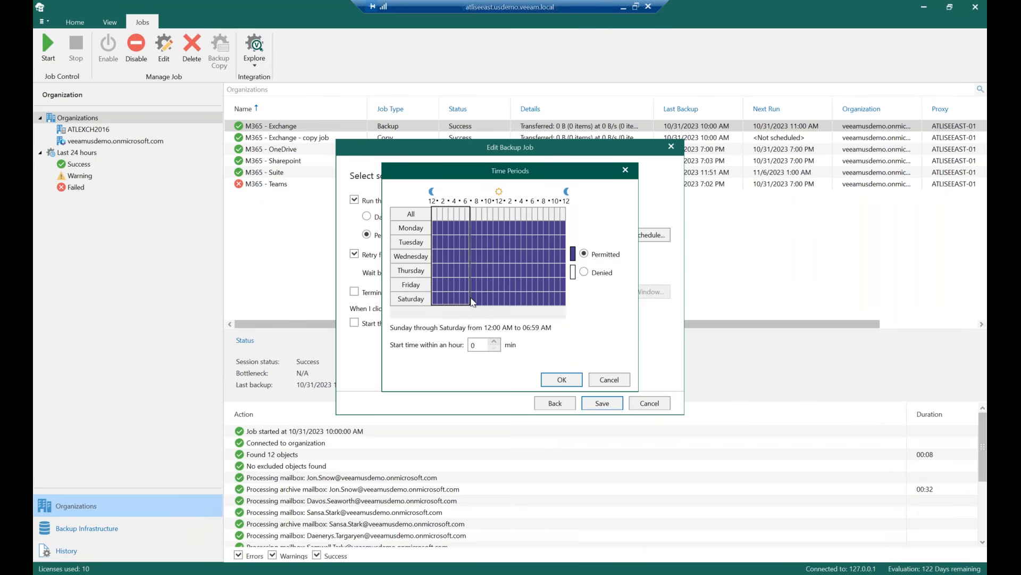
left_click(586, 272)
left_click(584, 254)
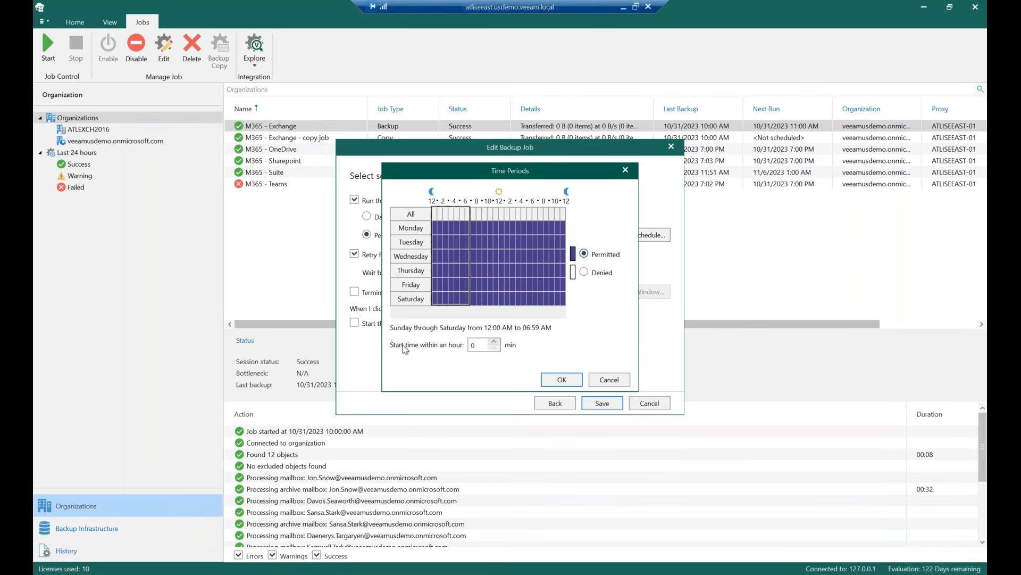
left_click(600, 382)
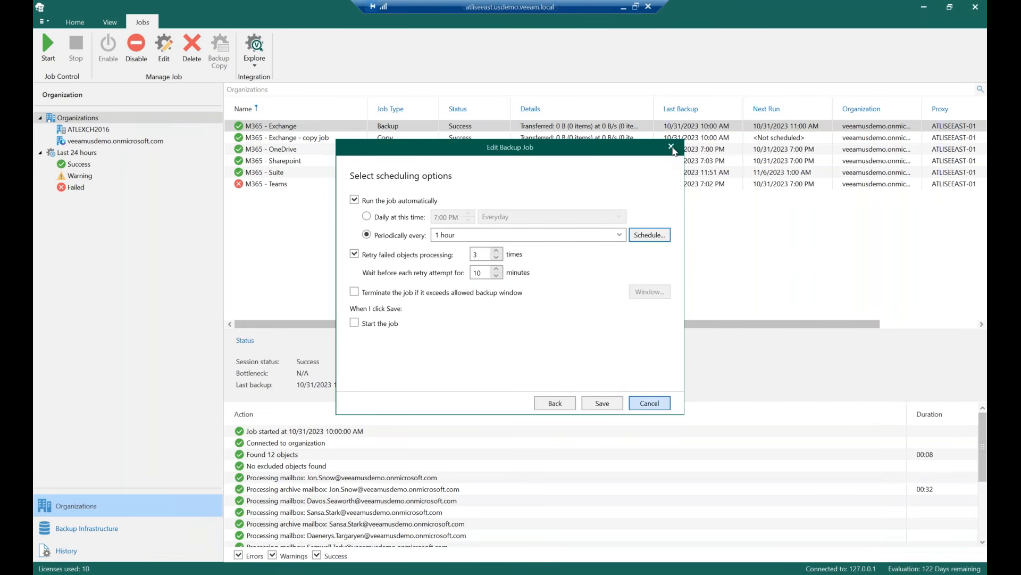
left_click(650, 402)
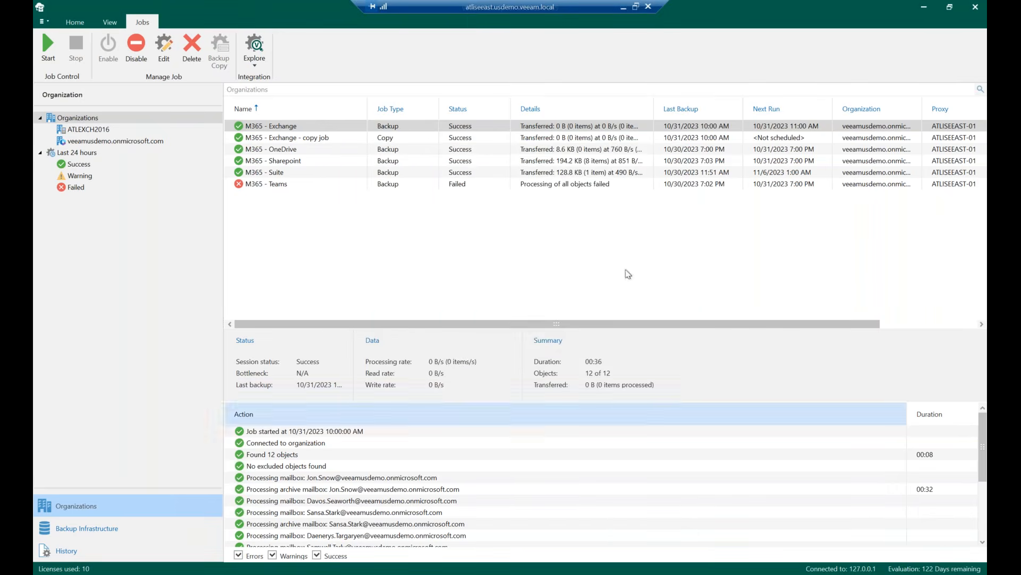
Select the veeamusdemo.onmicrosoft.com organization and explore the latest Exchange state of the M365 - Exchange job
left_click(100, 141)
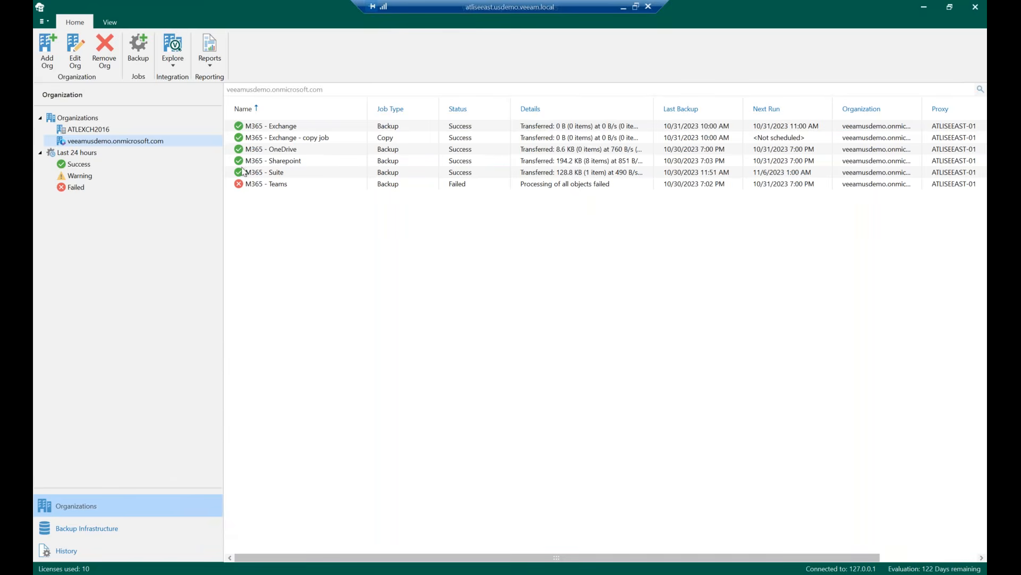
left_click(304, 130)
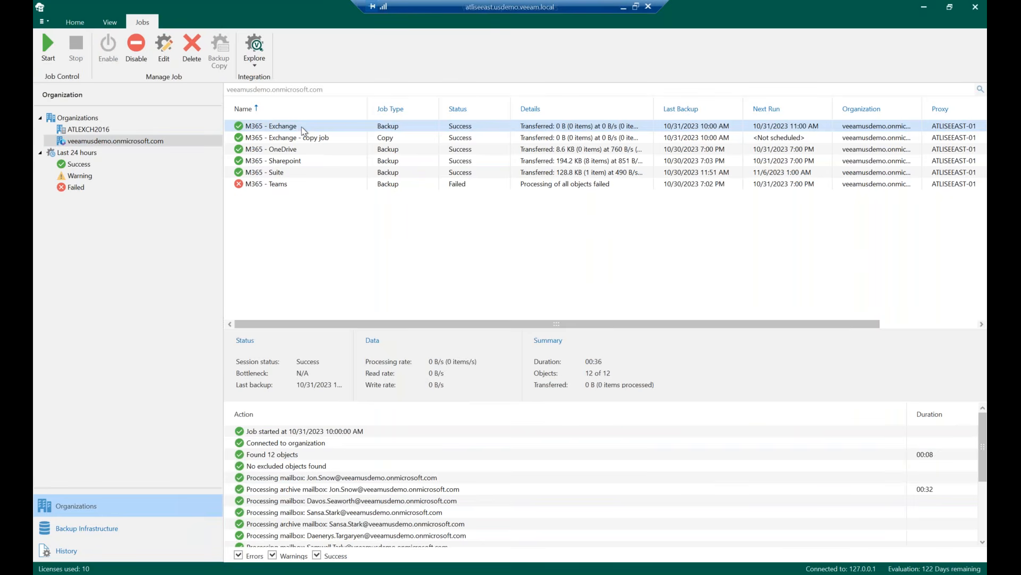
right_click(303, 130)
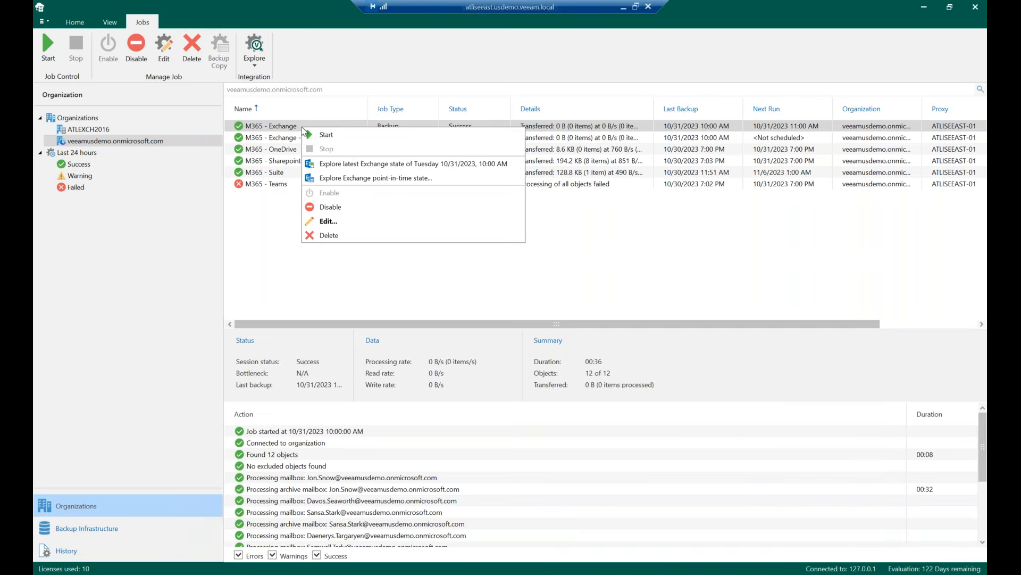
left_click(276, 226)
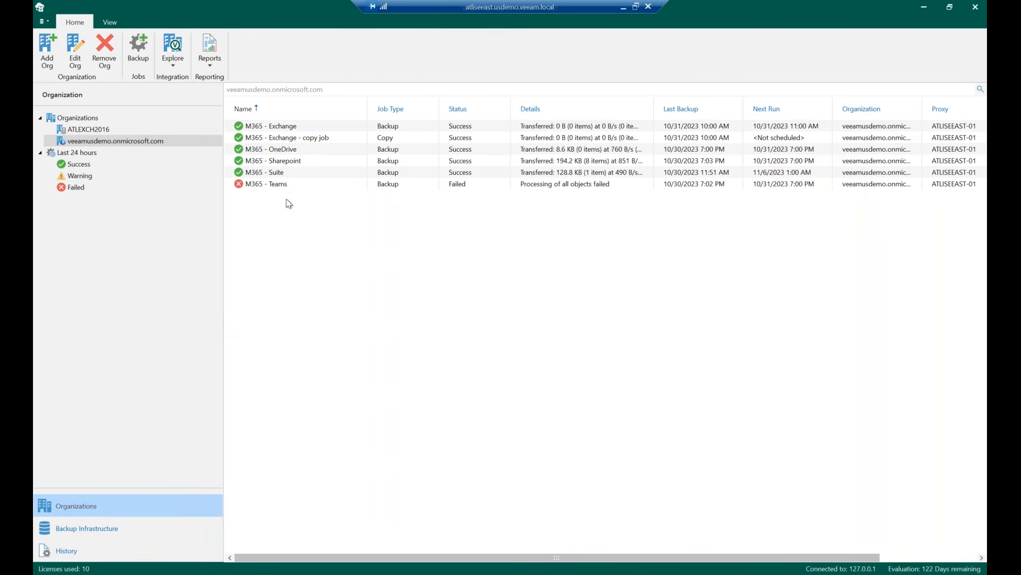
left_click(294, 129)
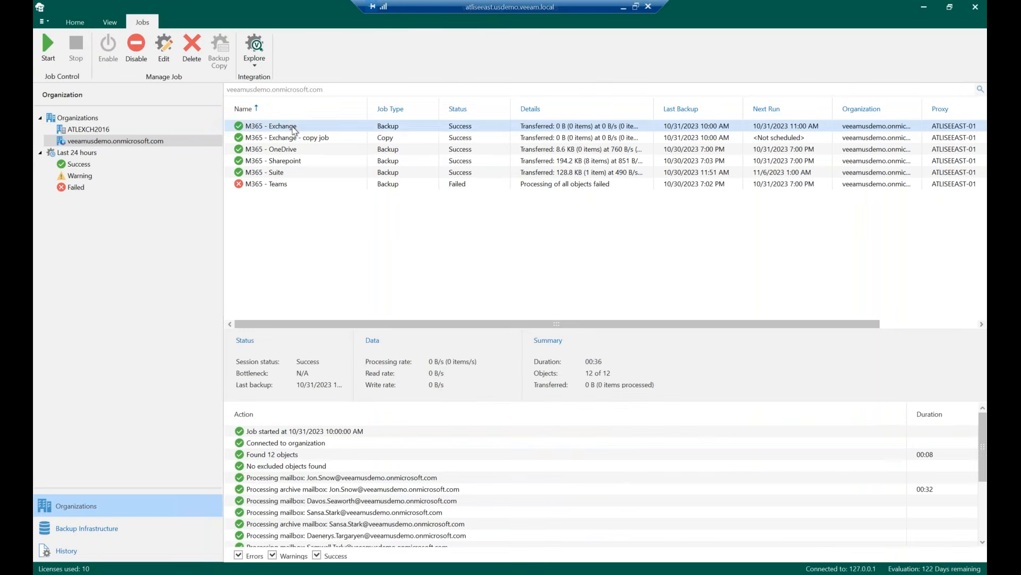
right_click(295, 131)
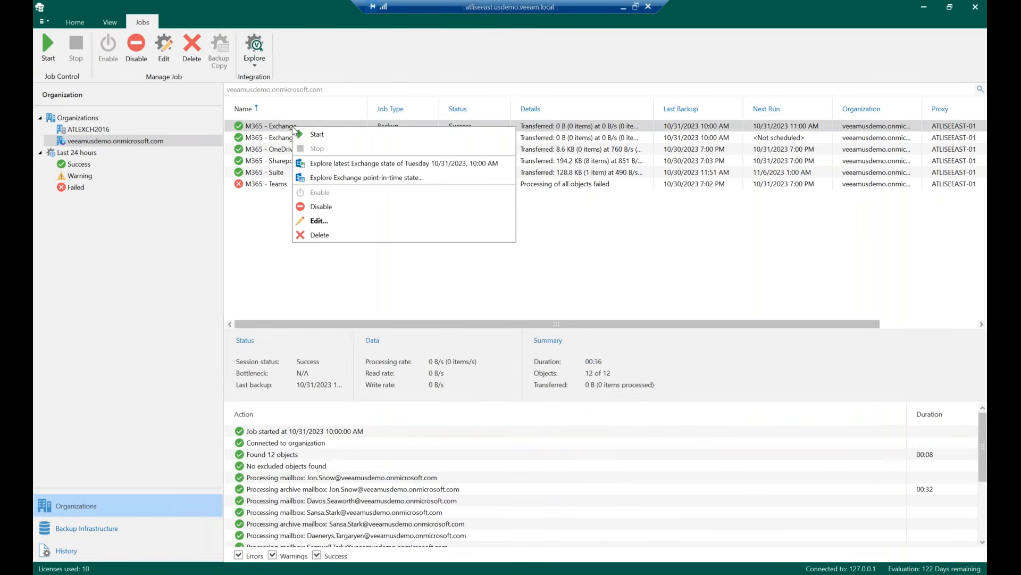
left_click(346, 166)
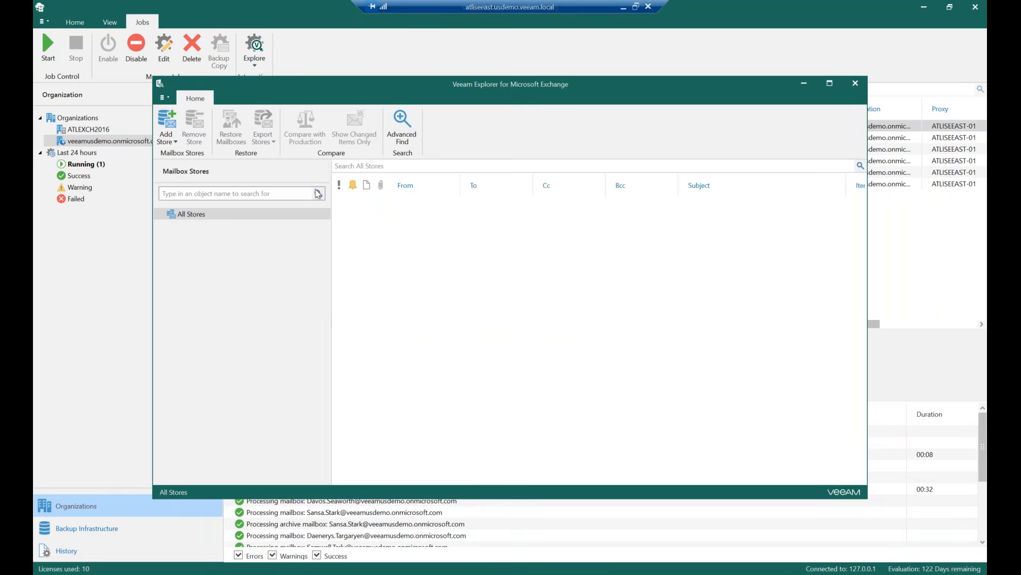
Expand the backed-up mailbox stores and browse Arya Stark's mailbox folders
left_click(172, 227)
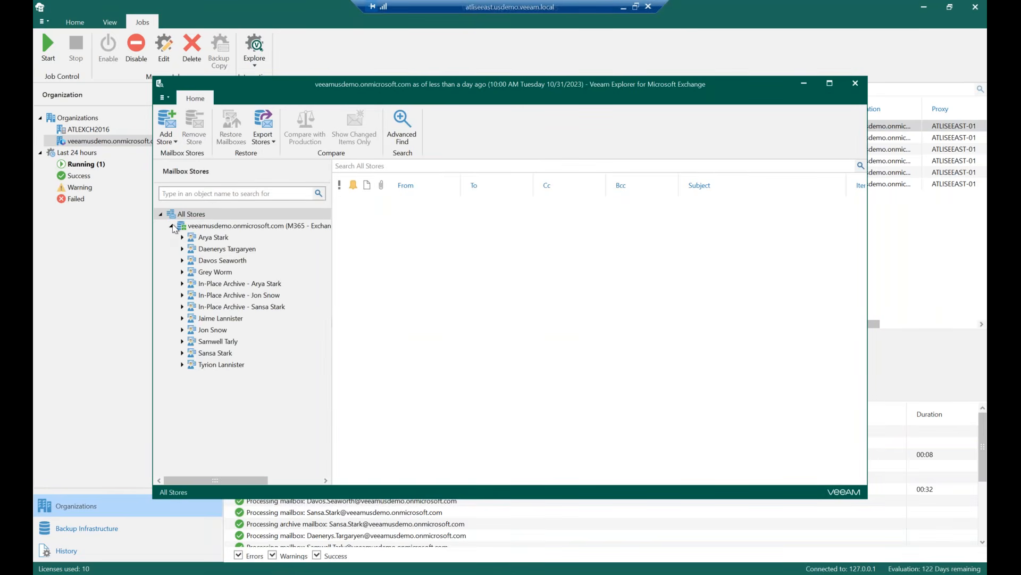
left_click(221, 240)
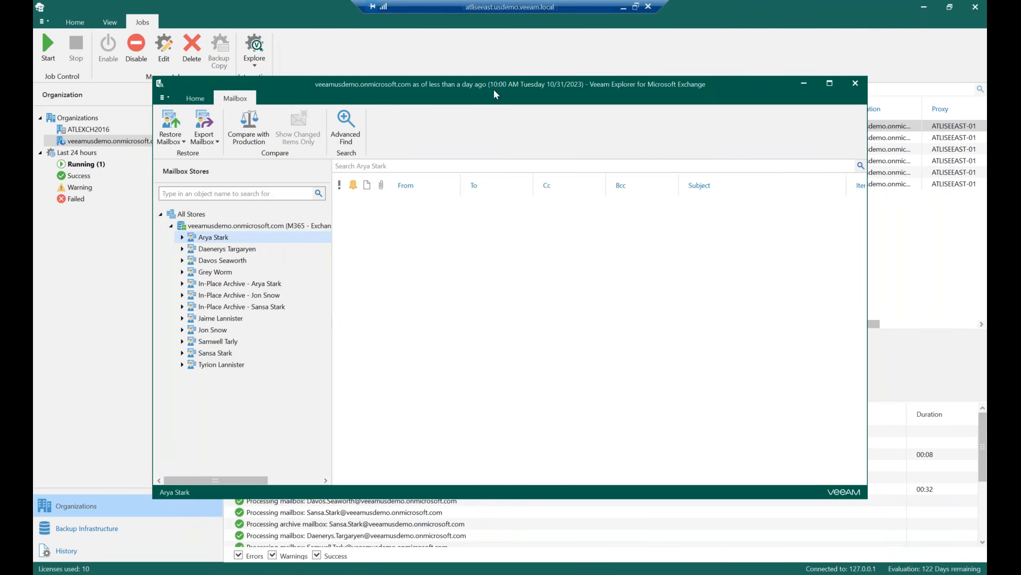
left_click_drag(743, 83, 758, 65)
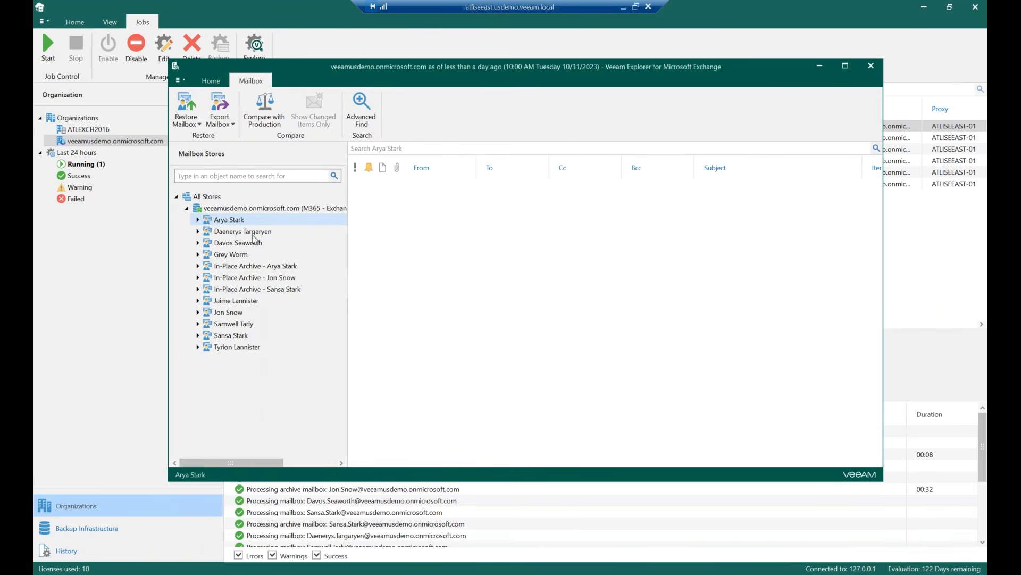
left_click(197, 220)
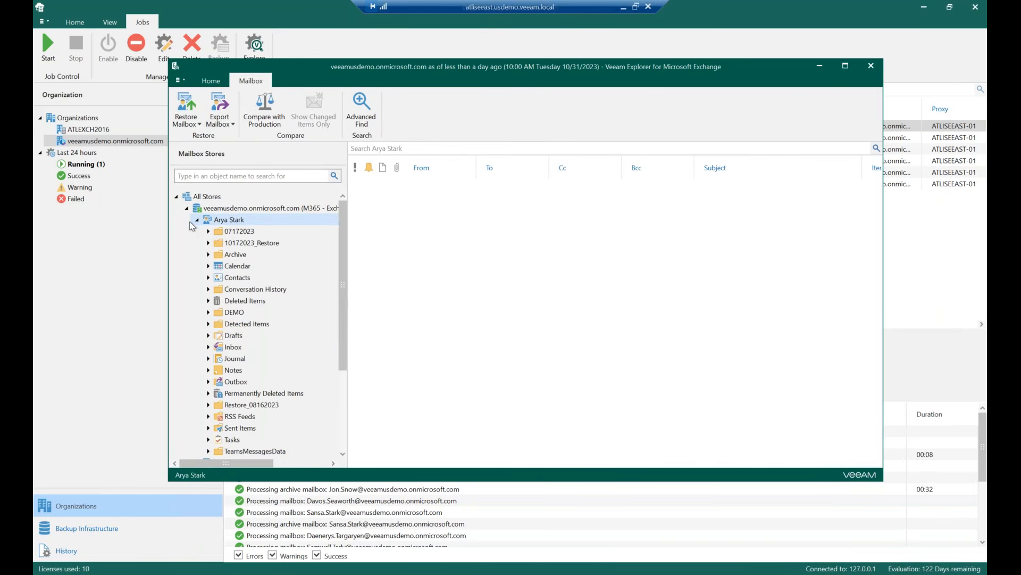
left_click(197, 220)
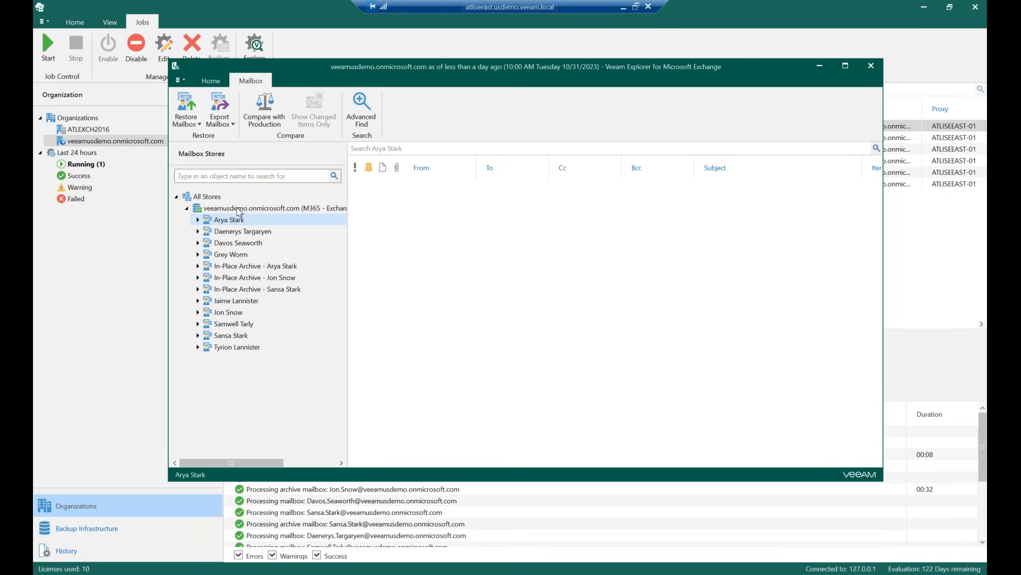
Review the restore and export options for the organization's mailbox store, then reopen Arya Stark's mailbox
right_click(237, 209)
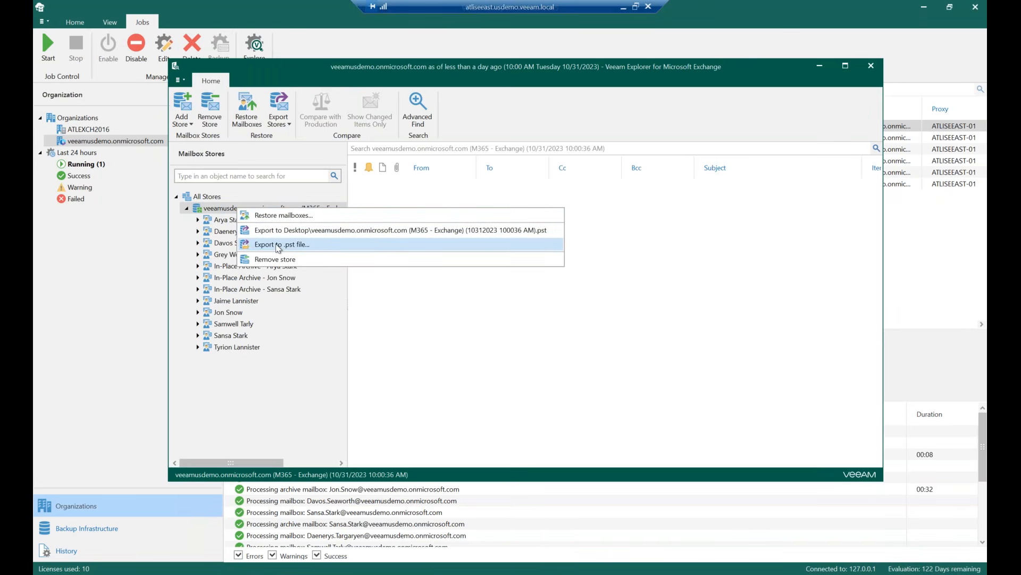
left_click(265, 199)
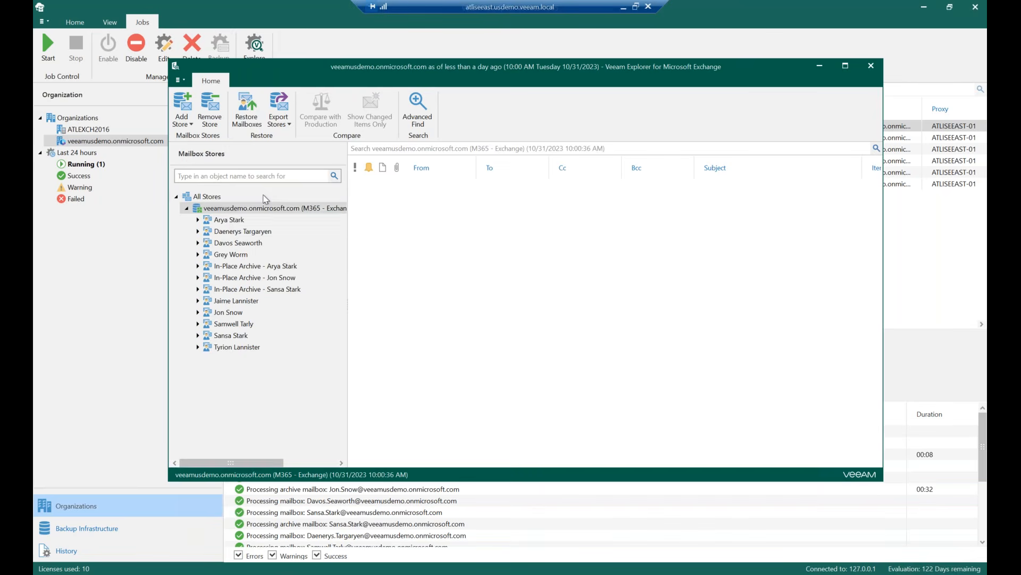
left_click(265, 198)
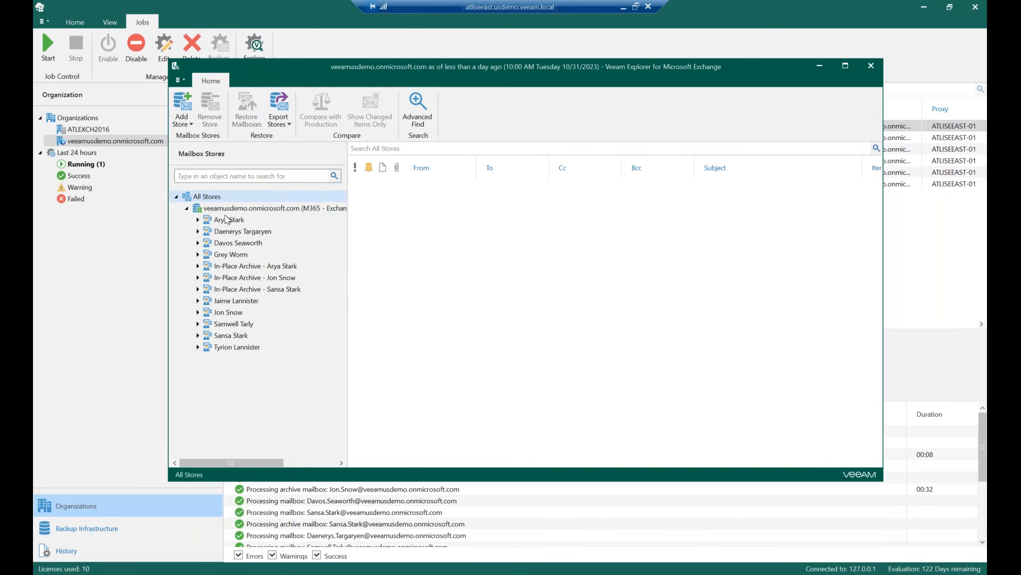
left_click(198, 221)
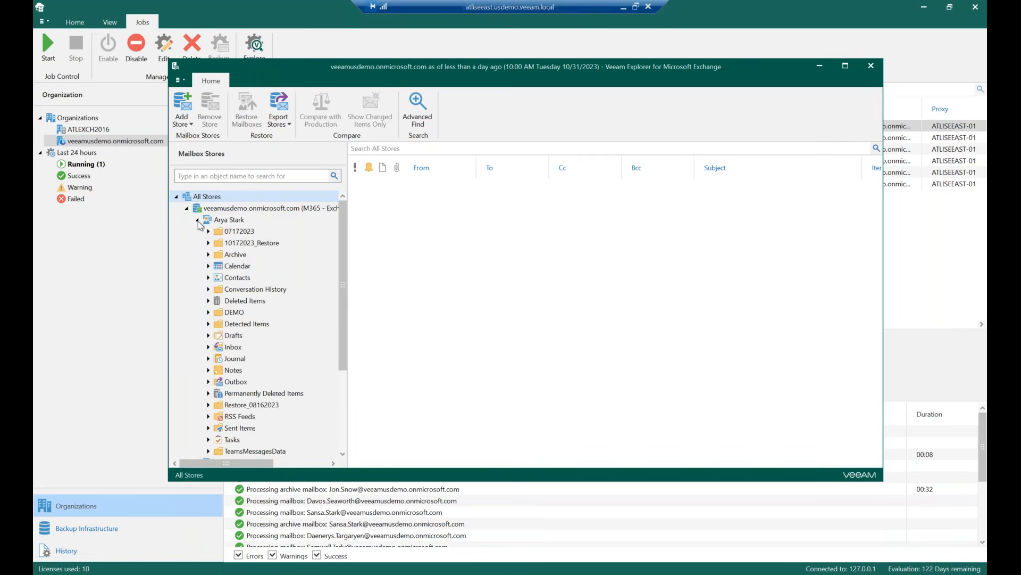
left_click(226, 221)
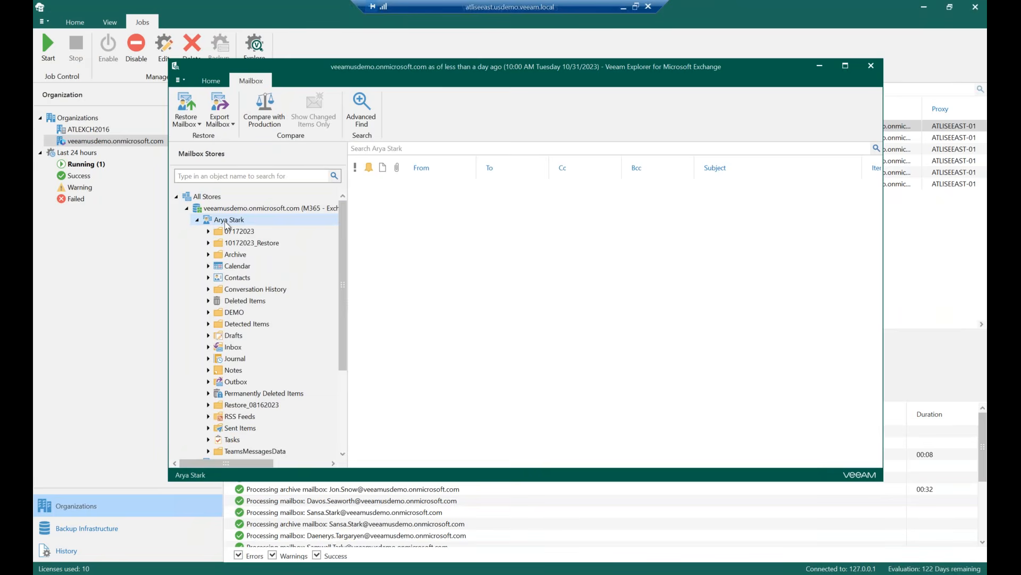
Review the export options for Arya Stark's mailbox, then open her Inbox and view the MuleSoft message
right_click(226, 223)
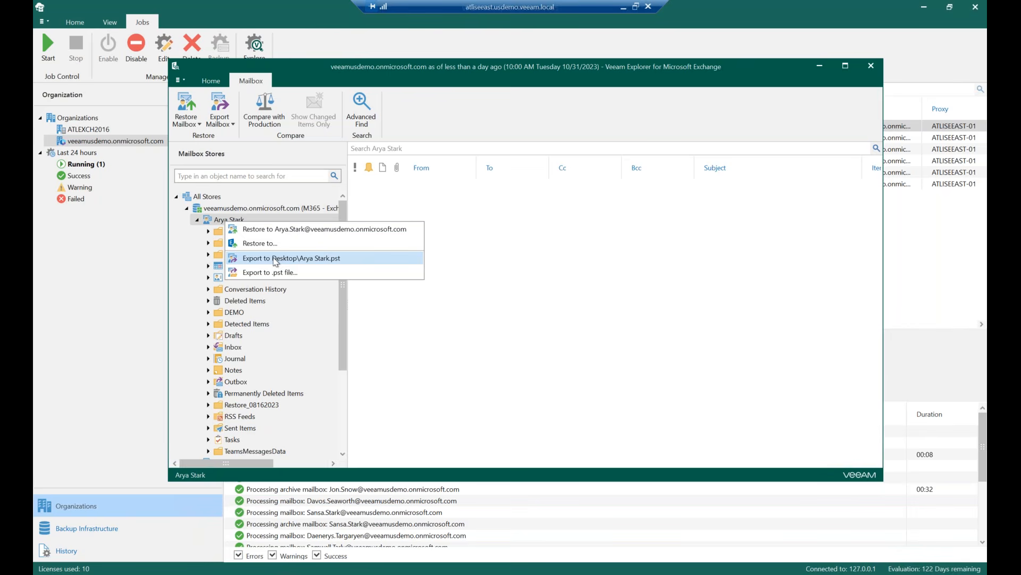
left_click(430, 110)
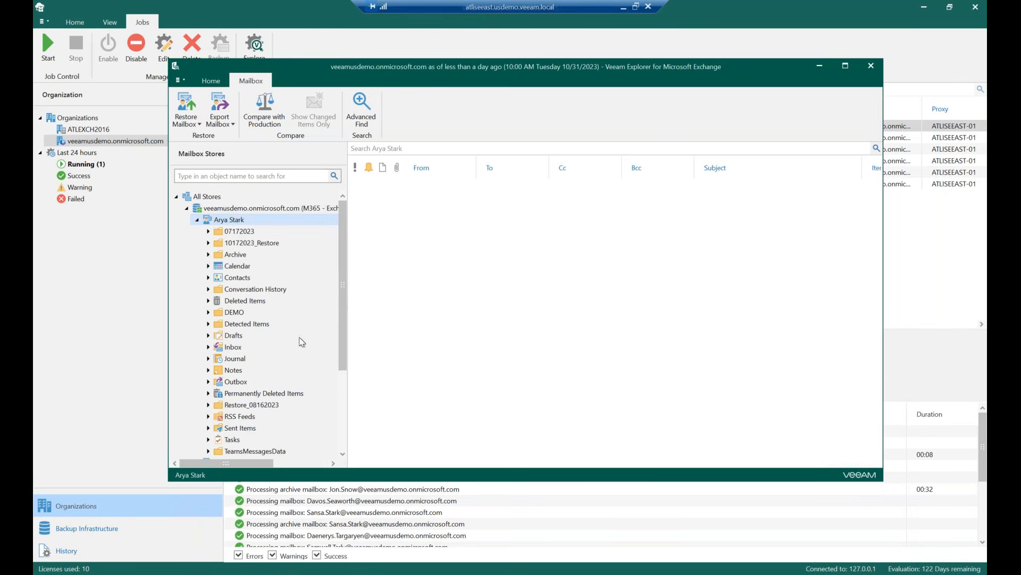
left_click(237, 349)
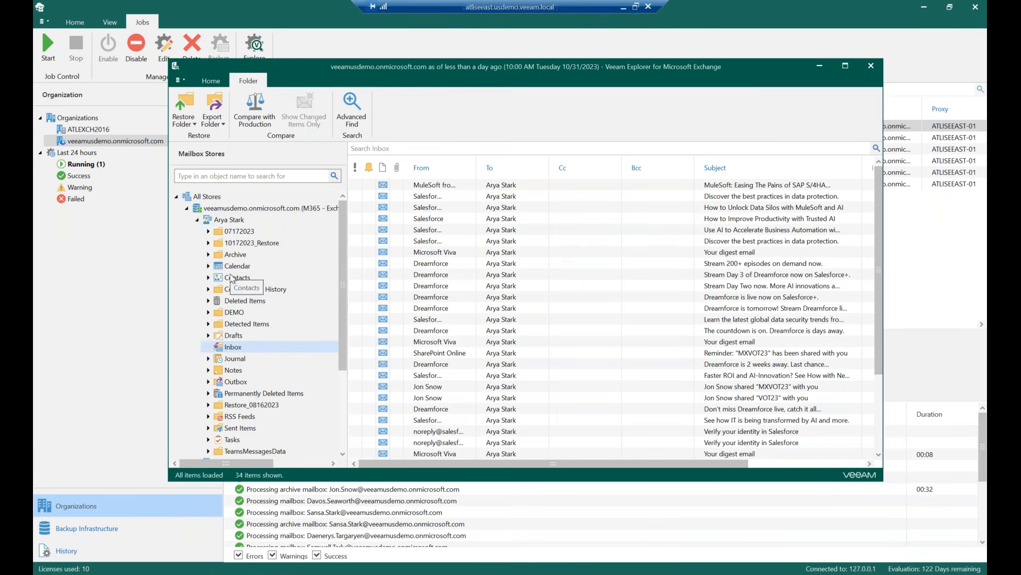
left_click(458, 186)
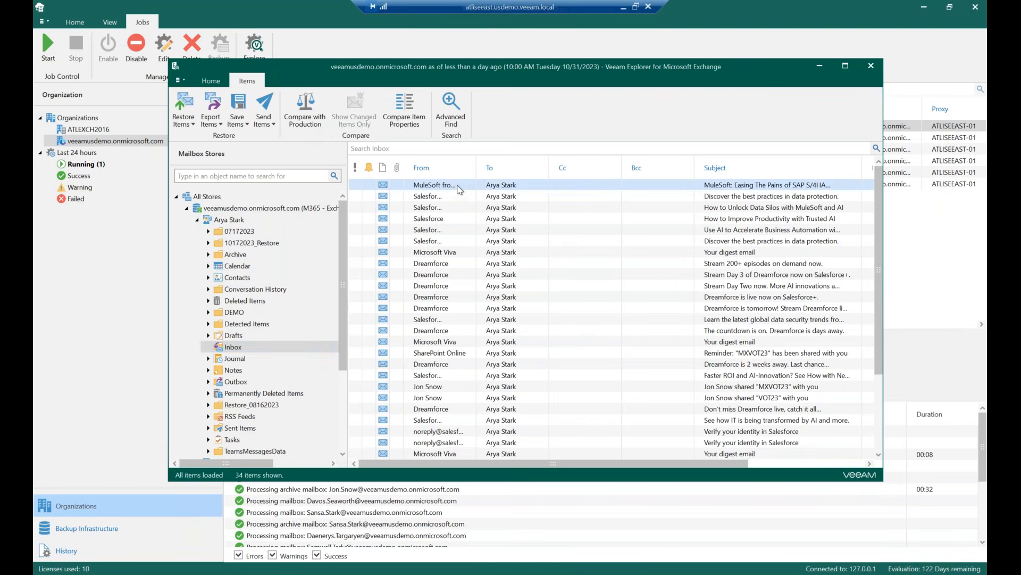
double_click(460, 190)
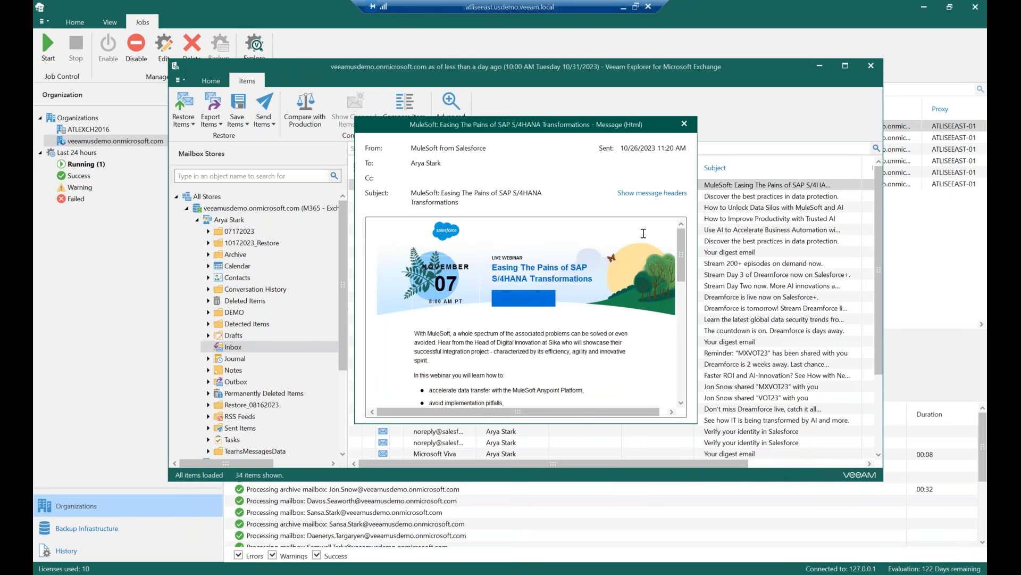
left_click(681, 125)
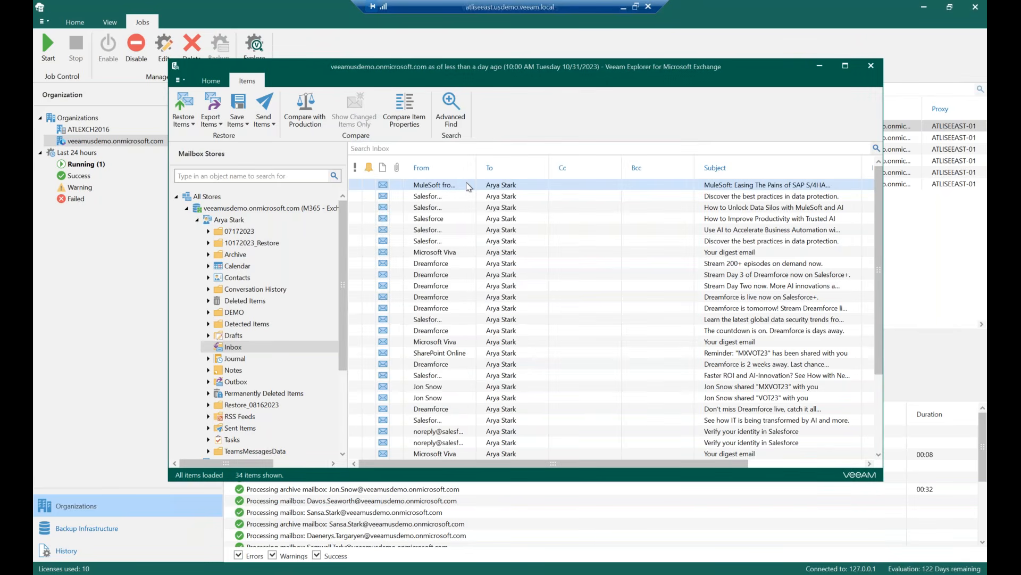
Review the restore options for the Inbox message and the Advanced Find criteria fields and conditions, then close the Exchange explorer
right_click(473, 187)
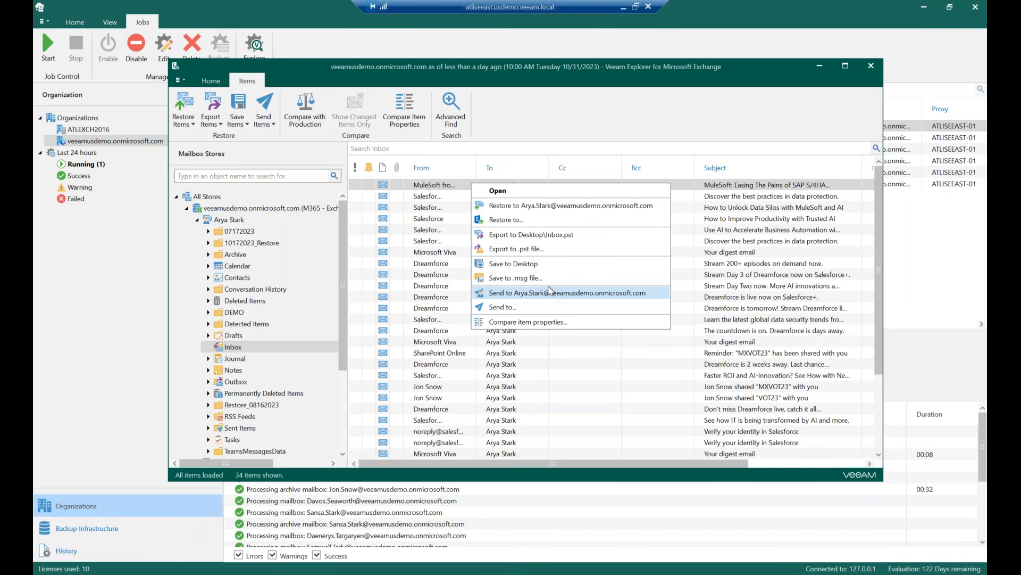
left_click(608, 102)
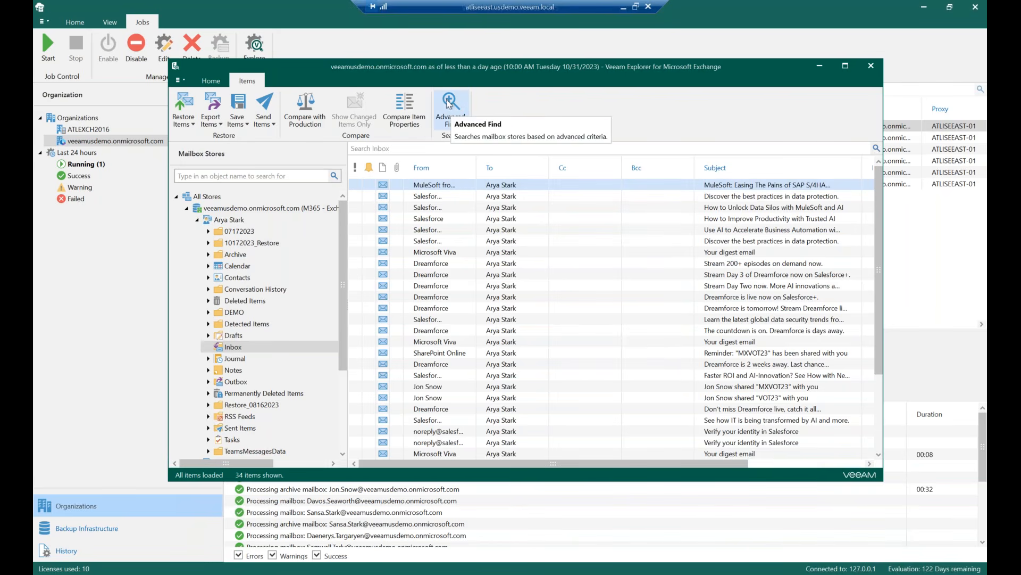
left_click(456, 118)
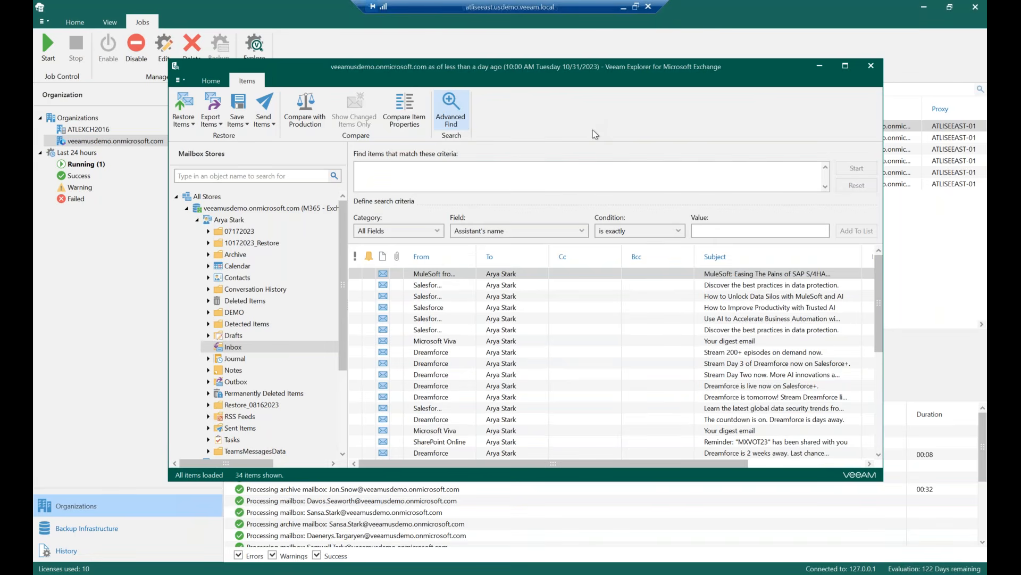
left_click(406, 230)
left_click(511, 232)
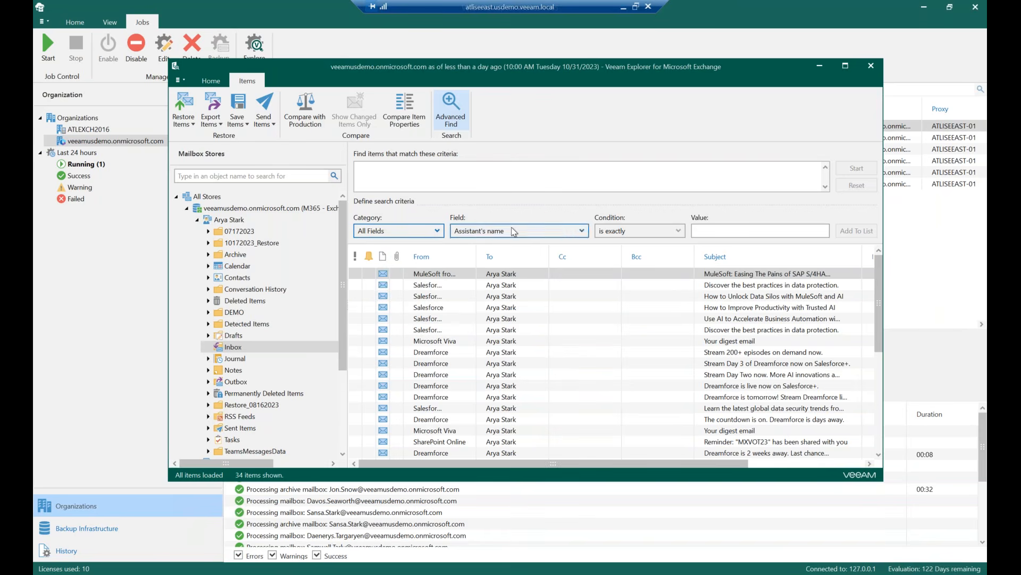
left_click(711, 230)
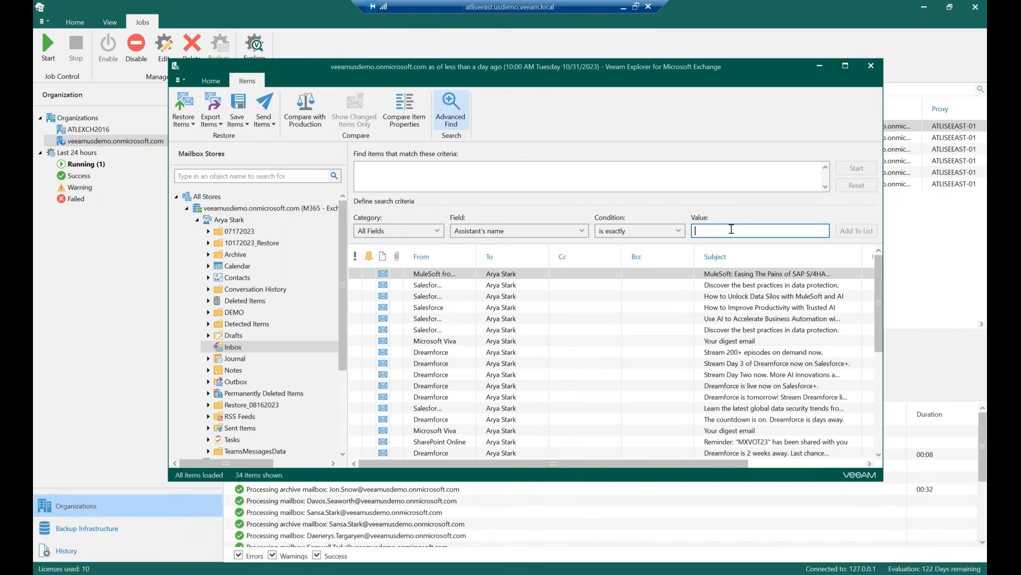
left_click(621, 232)
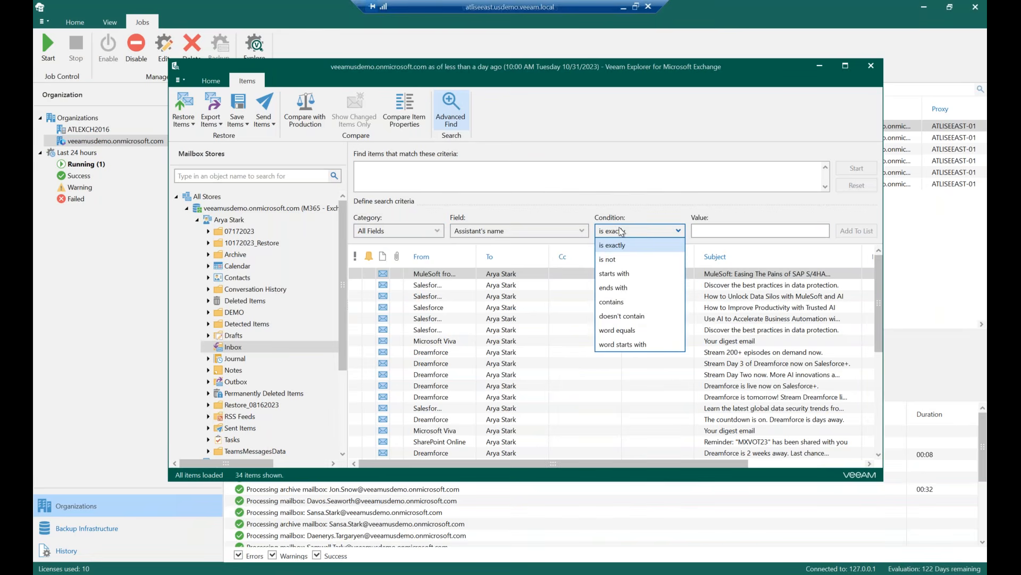
left_click(567, 232)
left_click(569, 237)
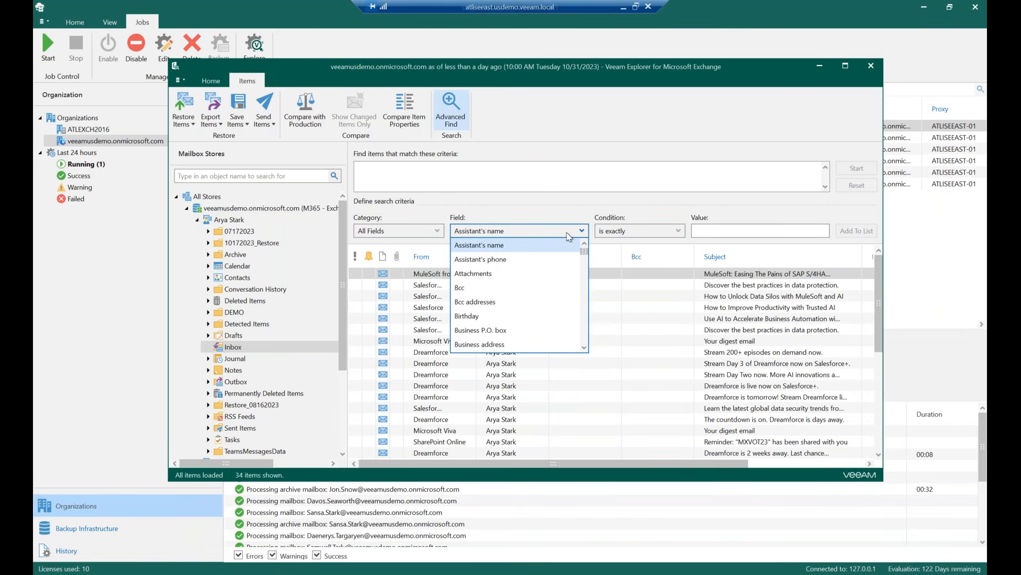
left_click(569, 237)
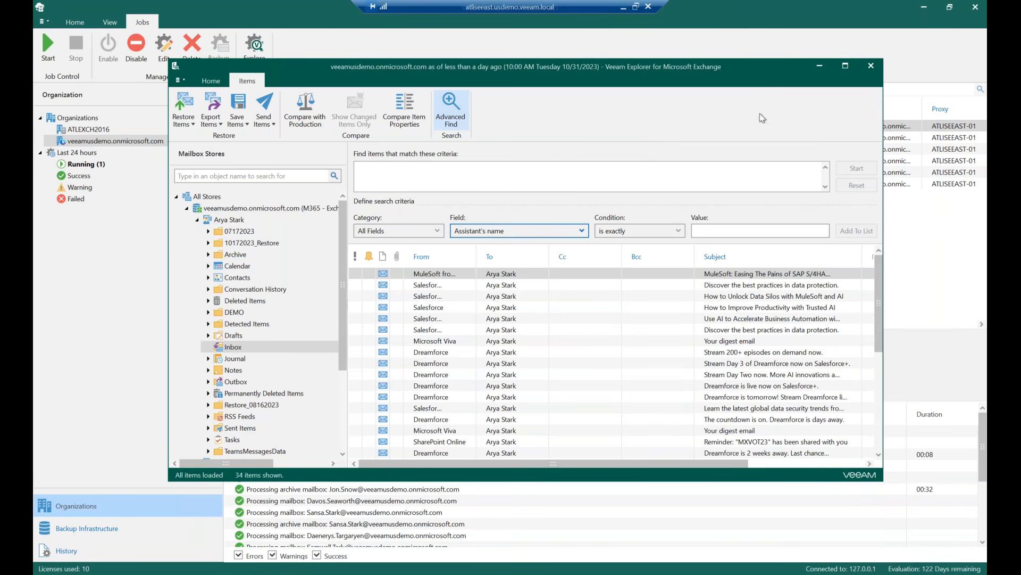
left_click(869, 65)
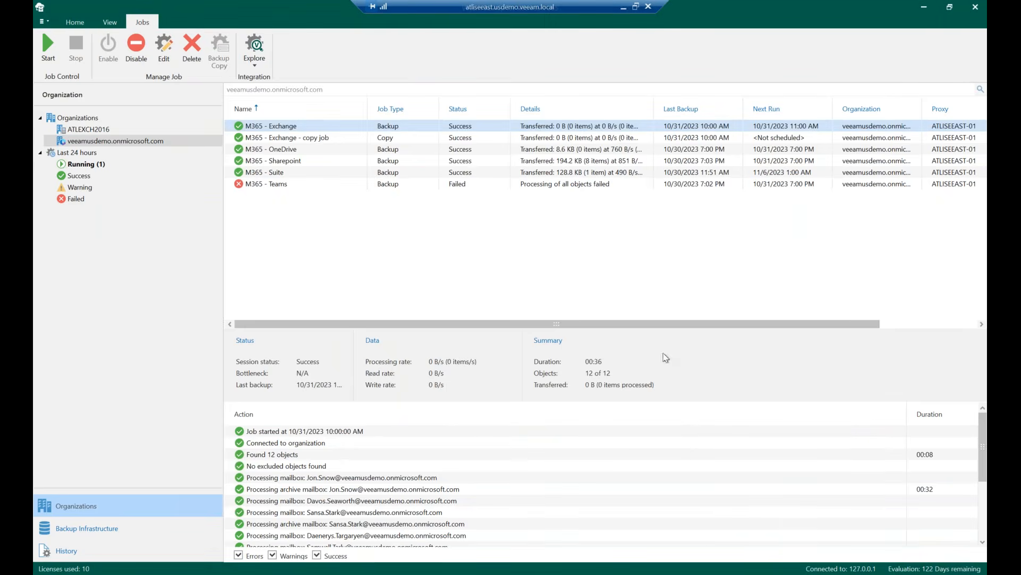
Explore the latest state of the M365 - OneDrive job and open Arya Stark's OneDrive
left_click(292, 150)
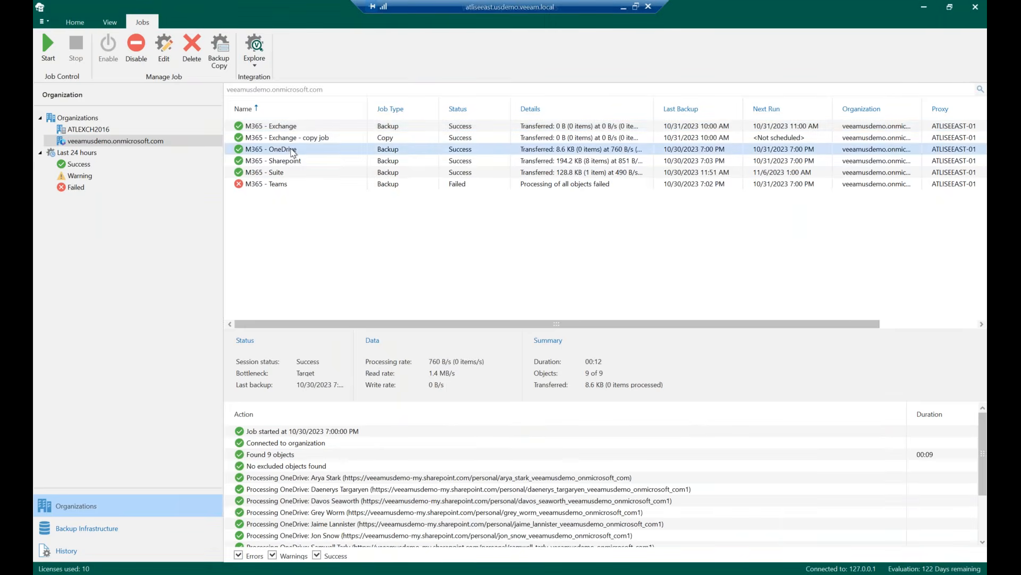
right_click(292, 150)
left_click(368, 186)
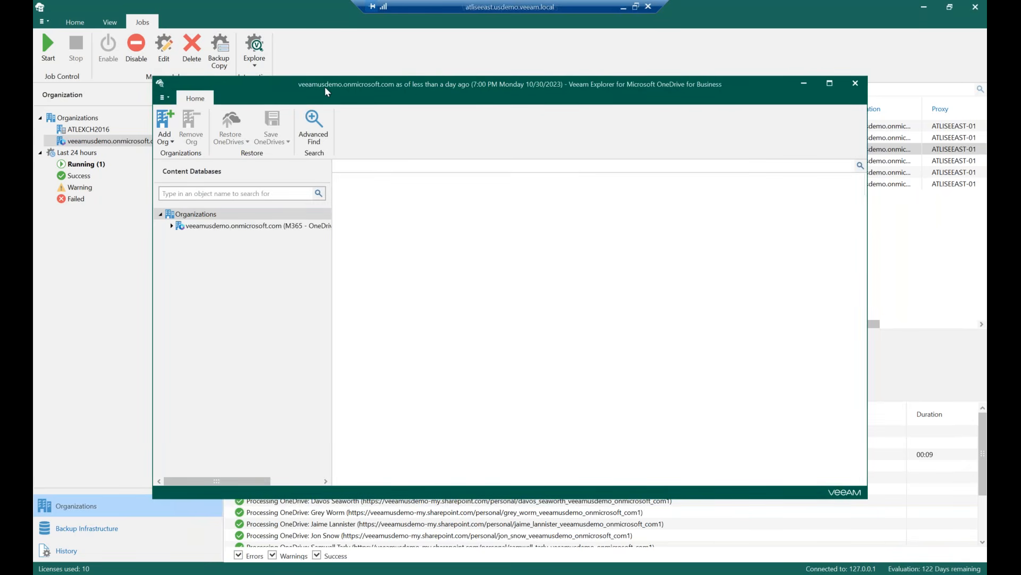
left_click_drag(322, 89, 347, 84)
left_click(196, 221)
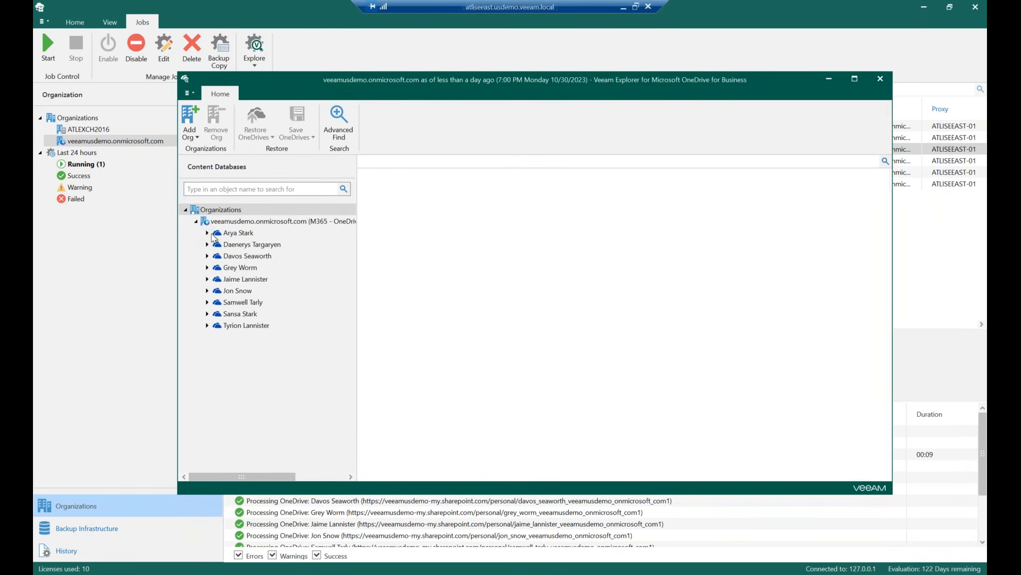
left_click(239, 235)
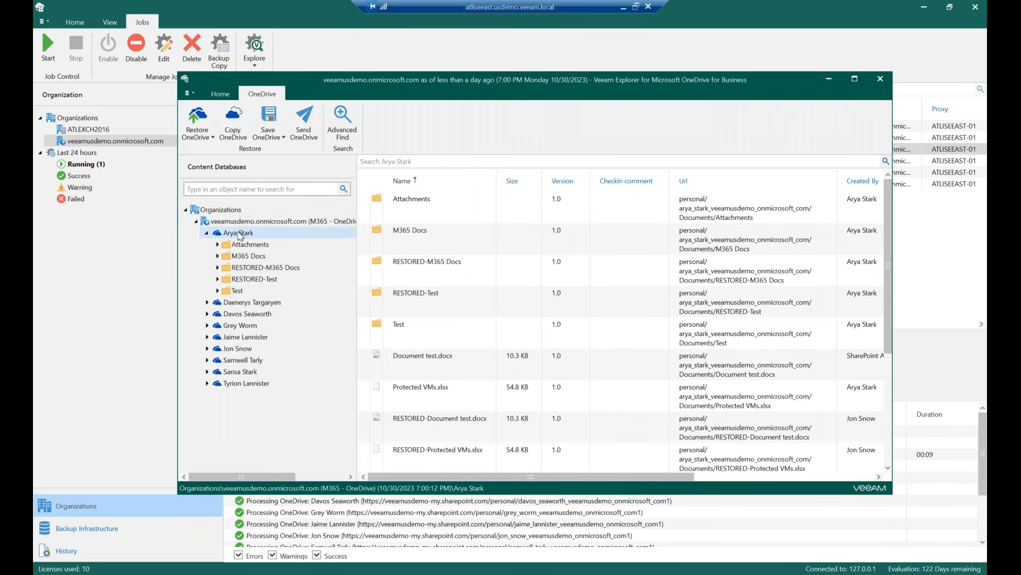
Review the restore, copy, save and send options for Arya Stark's OneDrive
right_click(239, 236)
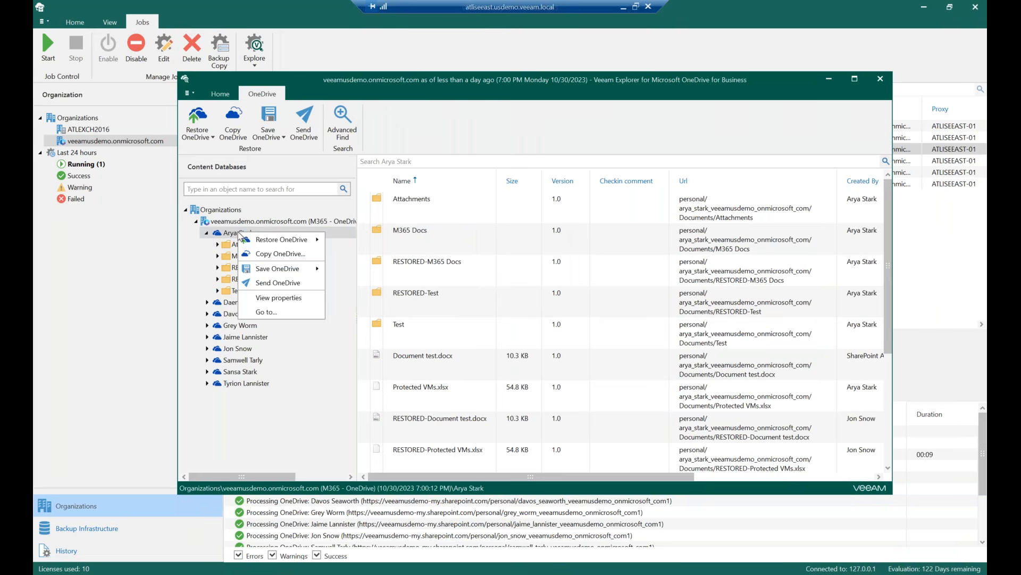
mouse_move(265, 241)
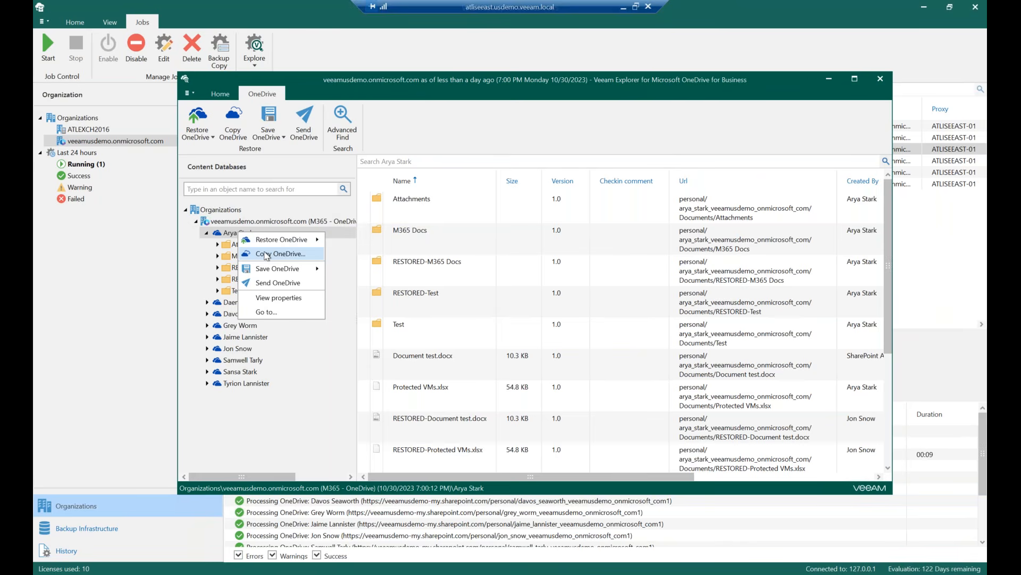
mouse_move(276, 275)
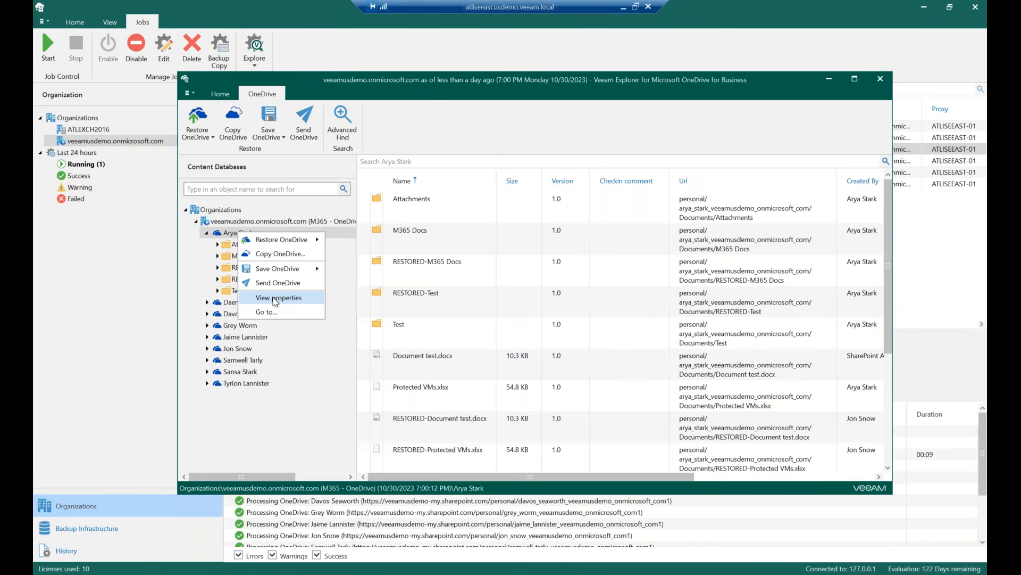
left_click(398, 134)
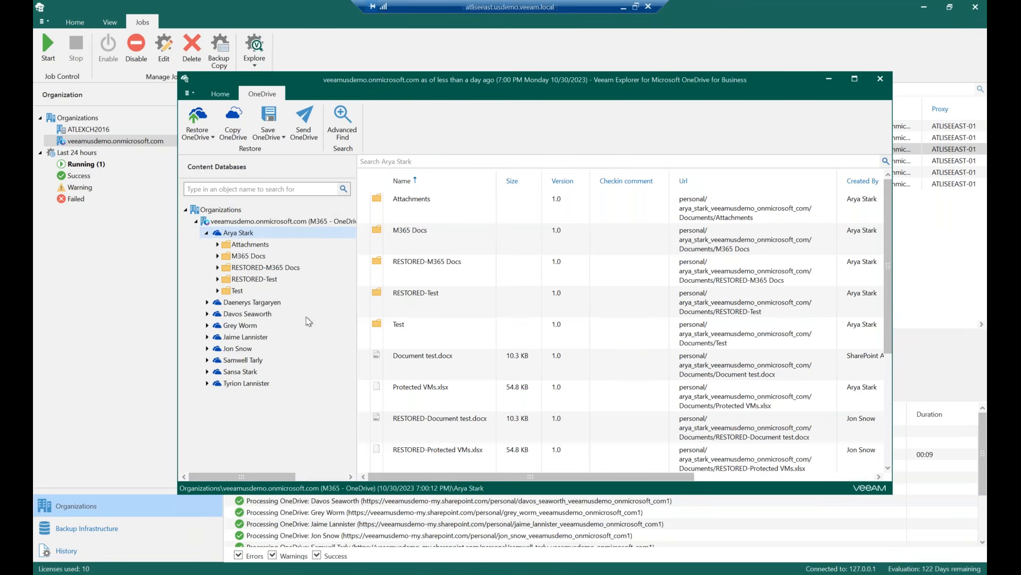
Open Jon Snow's 01 - Random Dog folder and view RESTORED-DogImage.jpg, then close the image
left_click(207, 348)
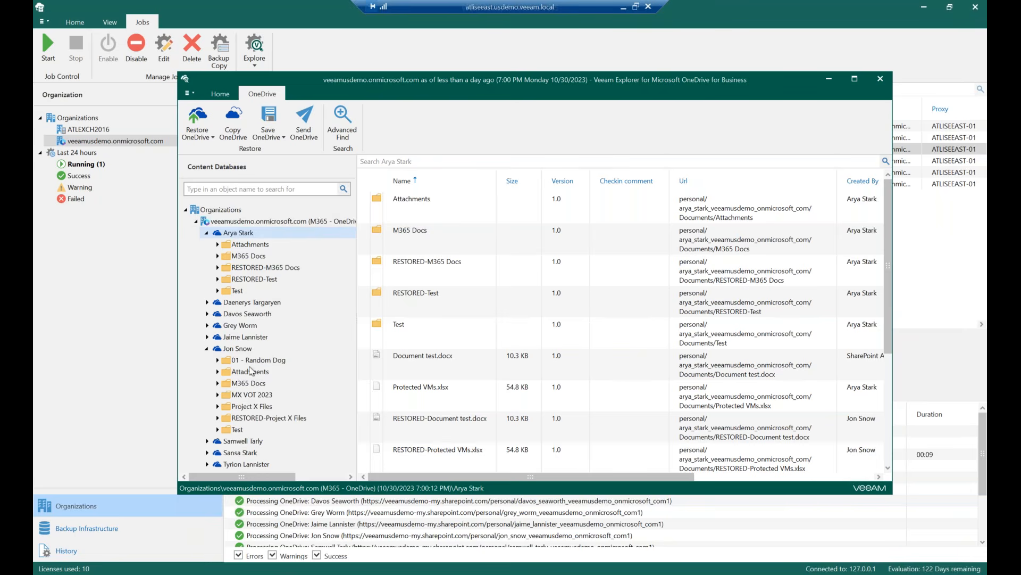
left_click(254, 360)
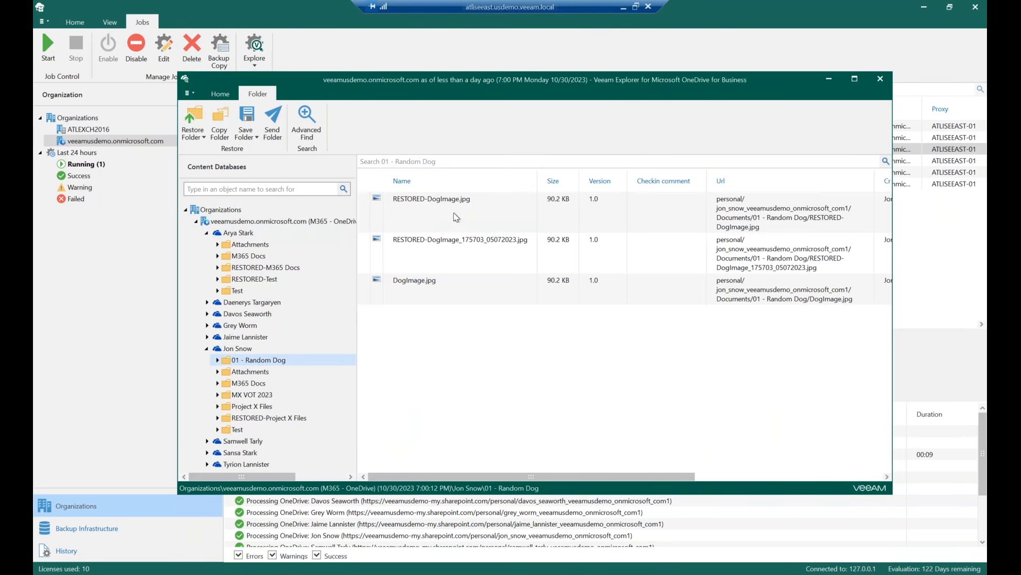
right_click(456, 218)
left_click(418, 215)
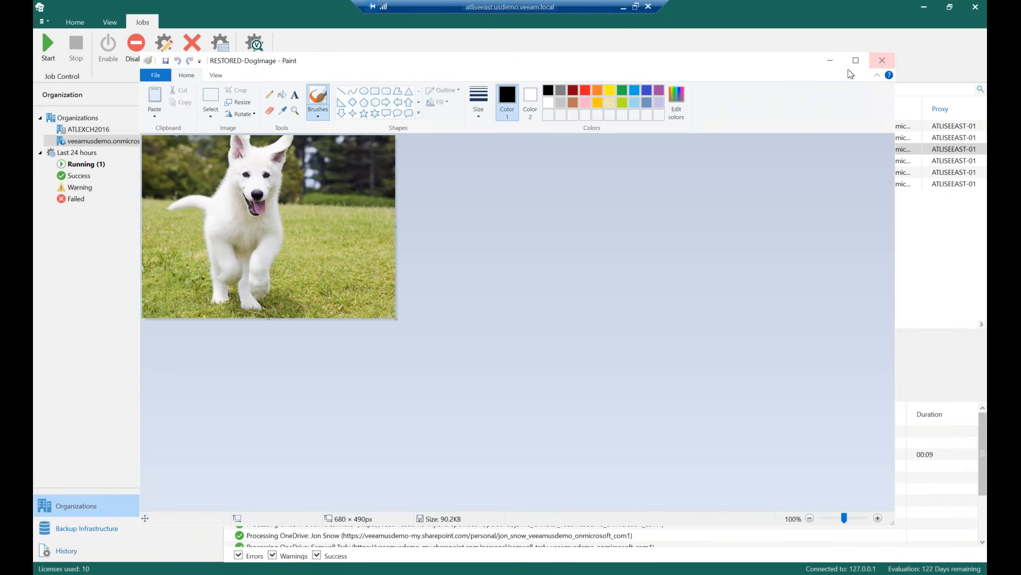
left_click(881, 62)
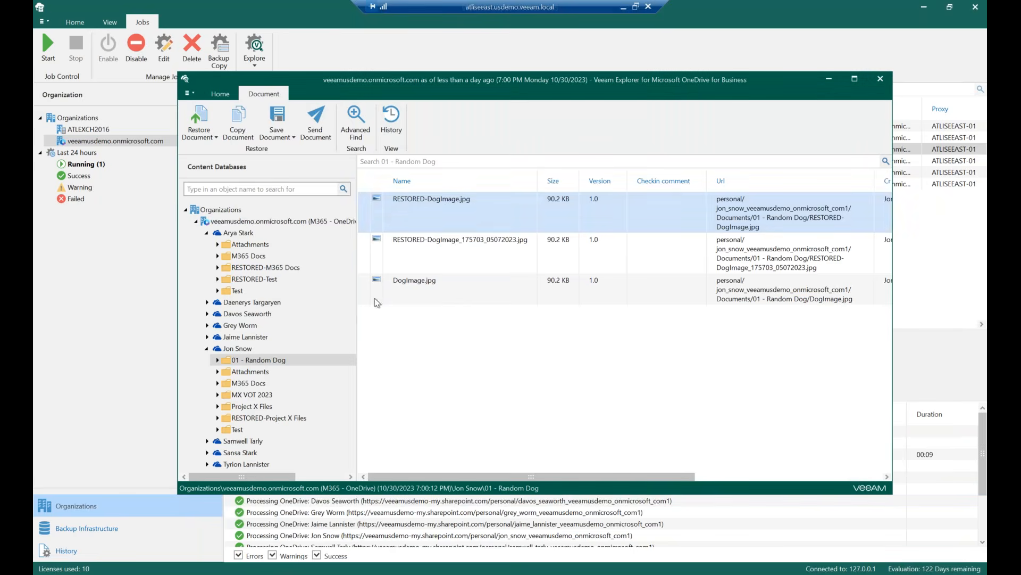
Review the document restore options for RESTORED-DogImage.jpg, then close the OneDrive explorer
right_click(472, 212)
mouse_move(519, 248)
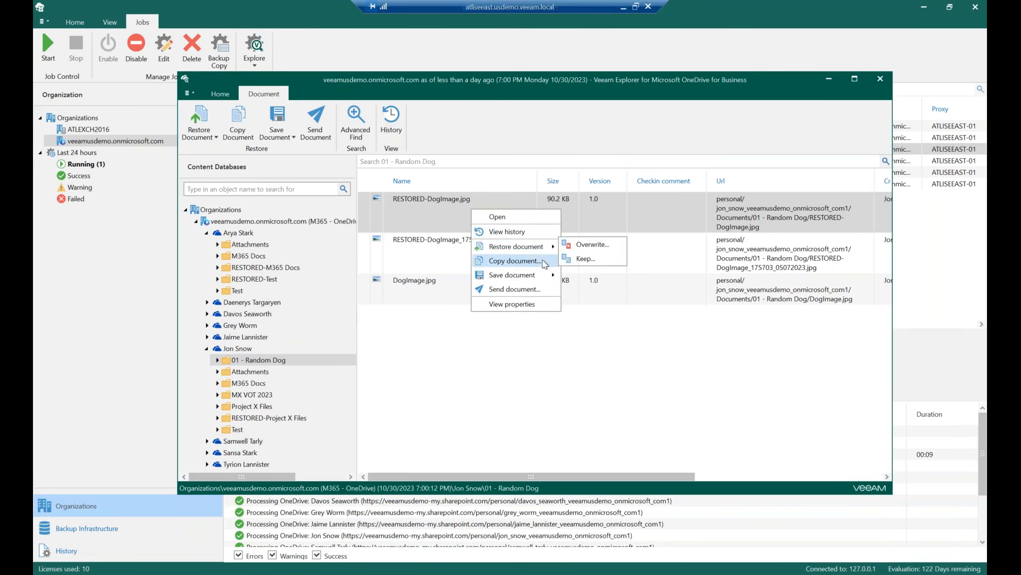
mouse_move(533, 274)
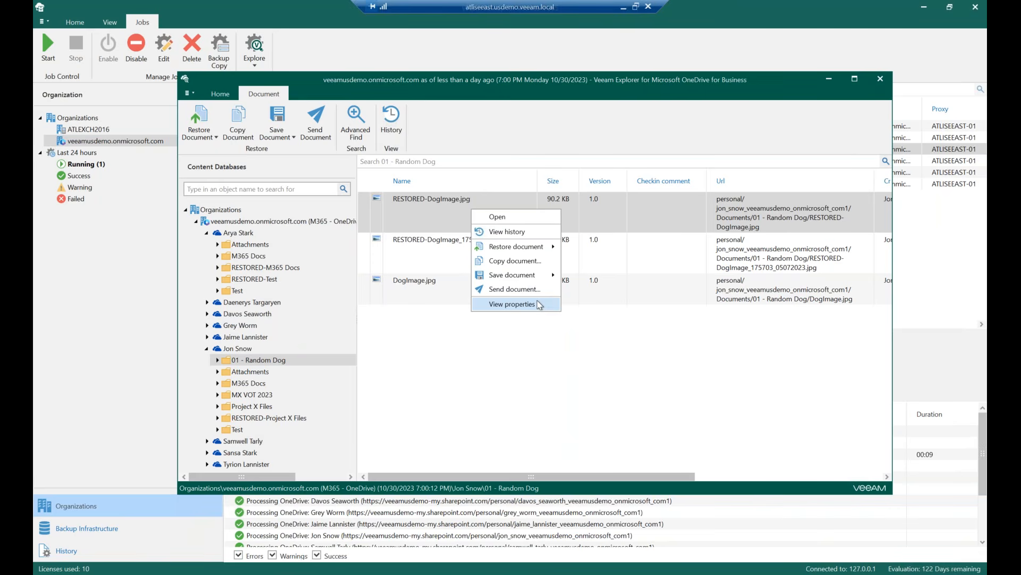
left_click(525, 367)
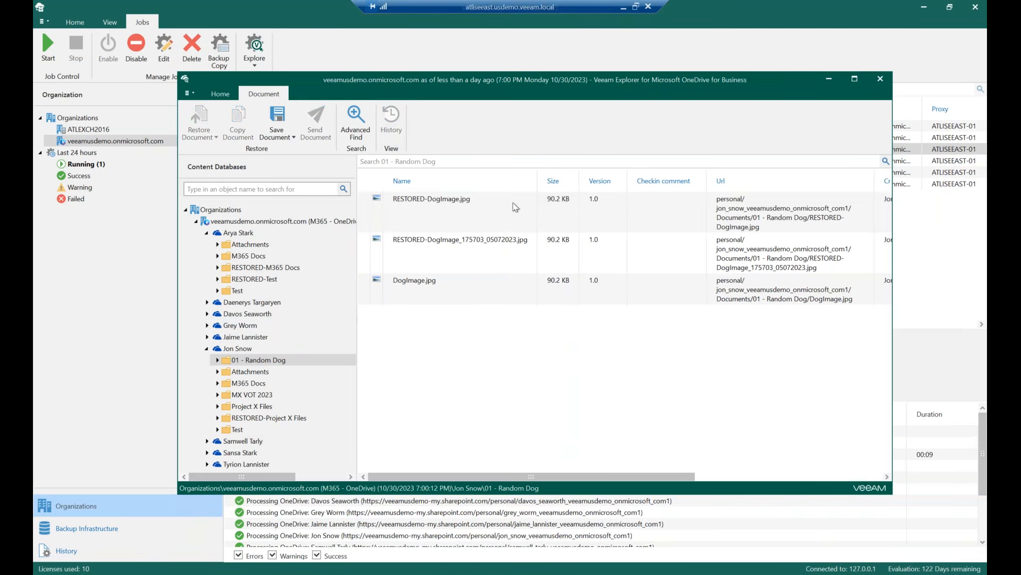
left_click(885, 81)
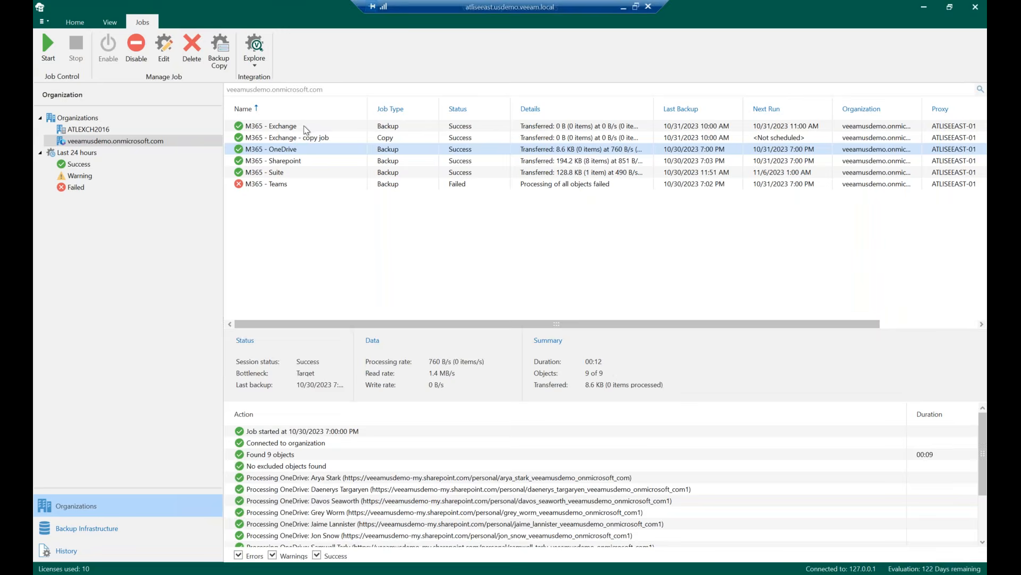
Start a new backup job for the organization and name it test
right_click(292, 228)
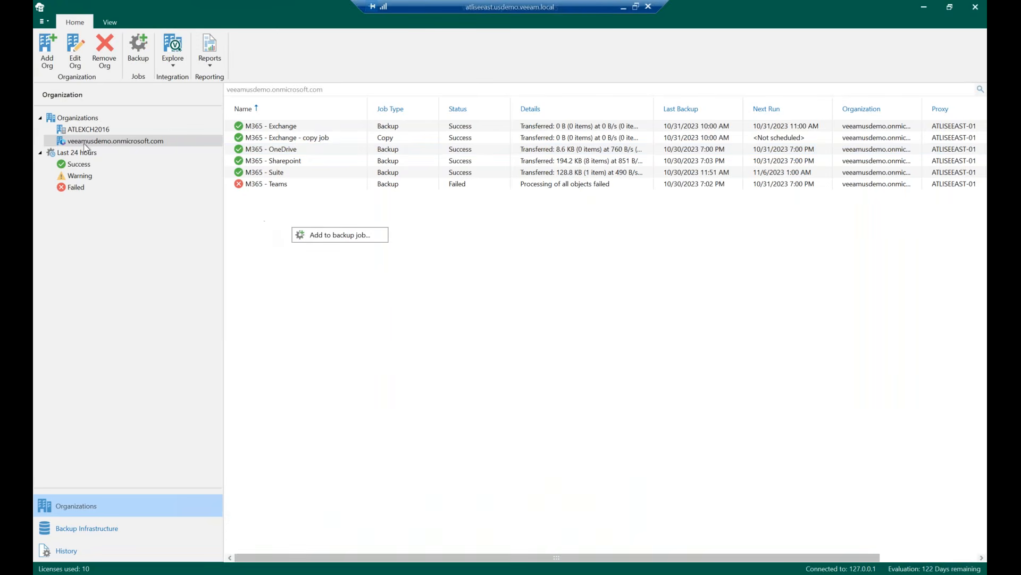
left_click(318, 234)
type("test")
left_click(598, 404)
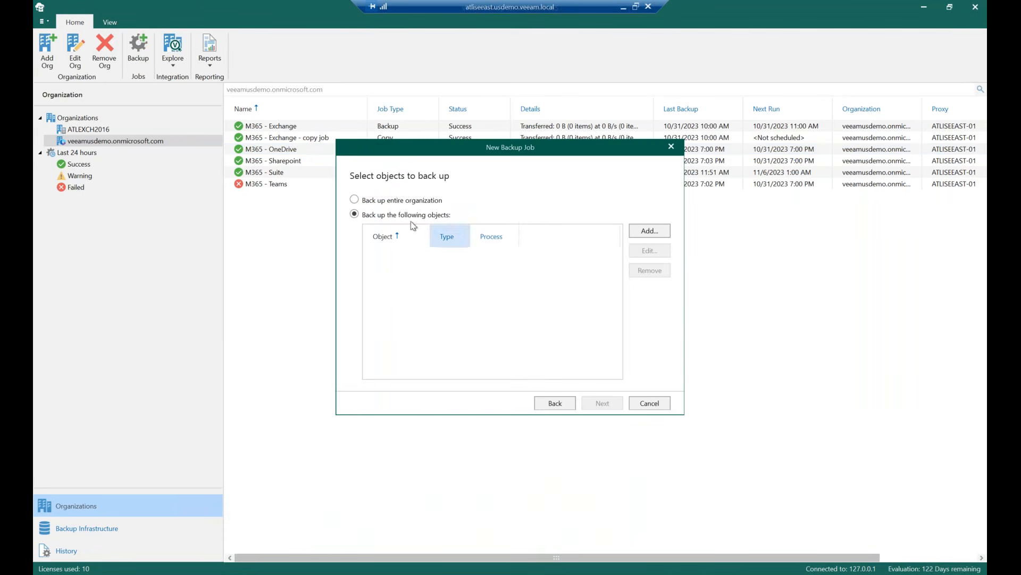
left_click(650, 231)
left_click(665, 308)
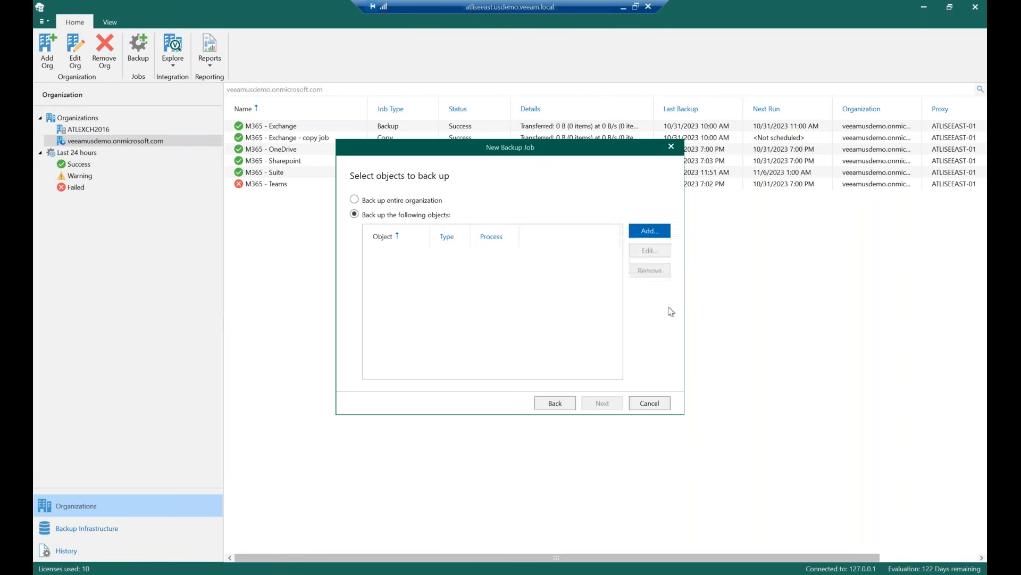
left_click(353, 204)
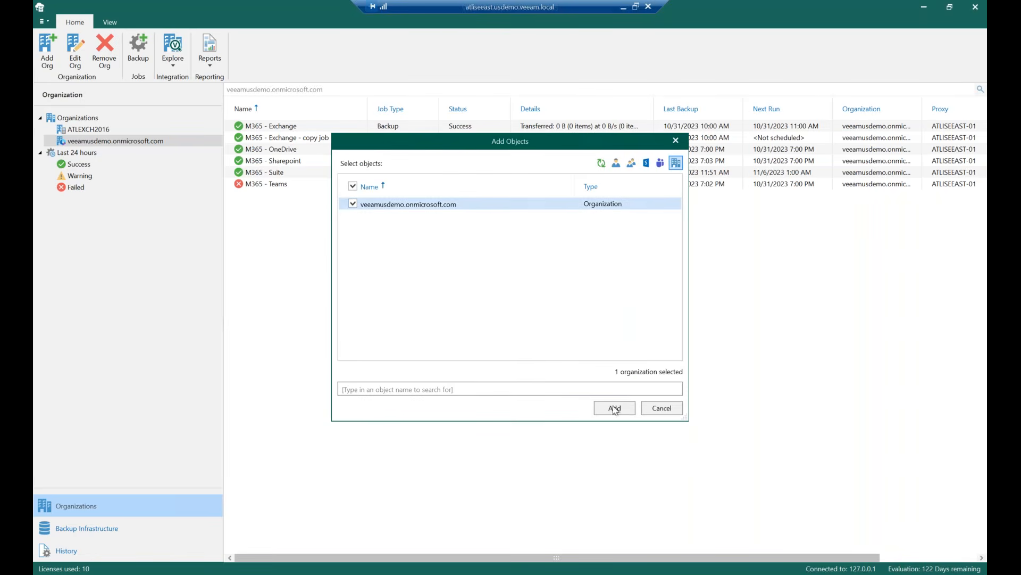
left_click(661, 407)
Add the veeamusdemo.onmicrosoft.com organization to the new job's objects to back up
left_click(363, 199)
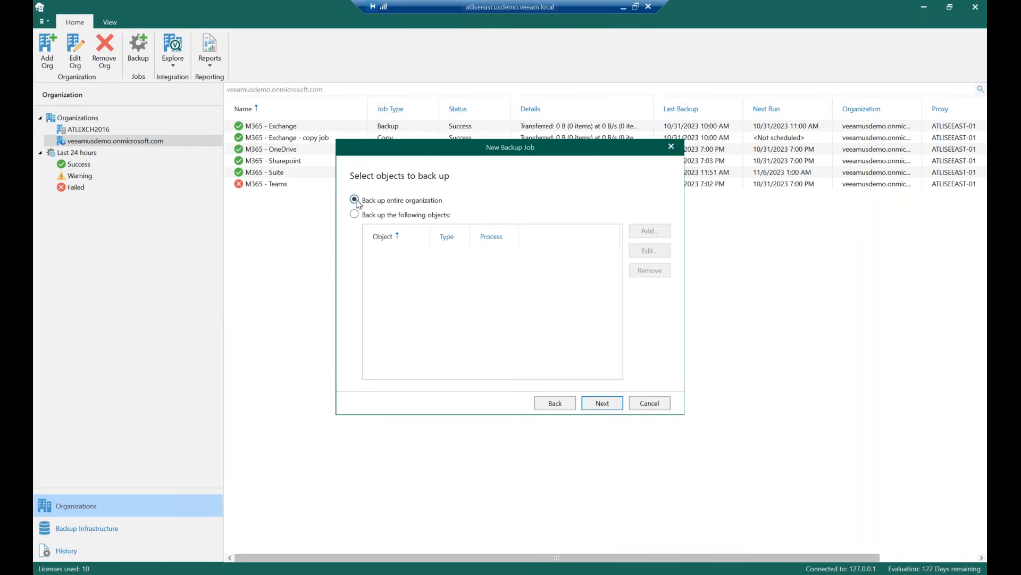
left_click(407, 215)
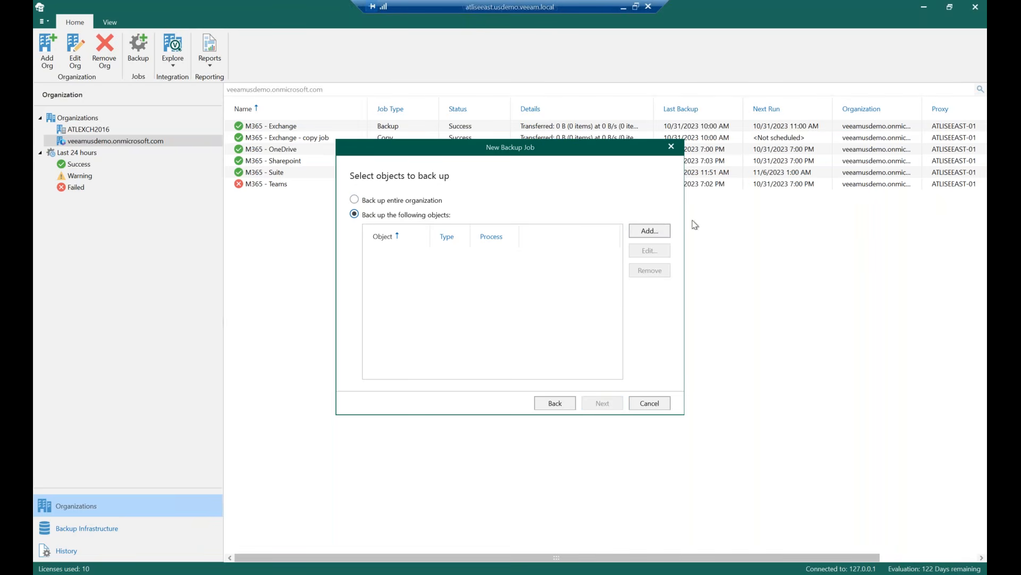
left_click(665, 231)
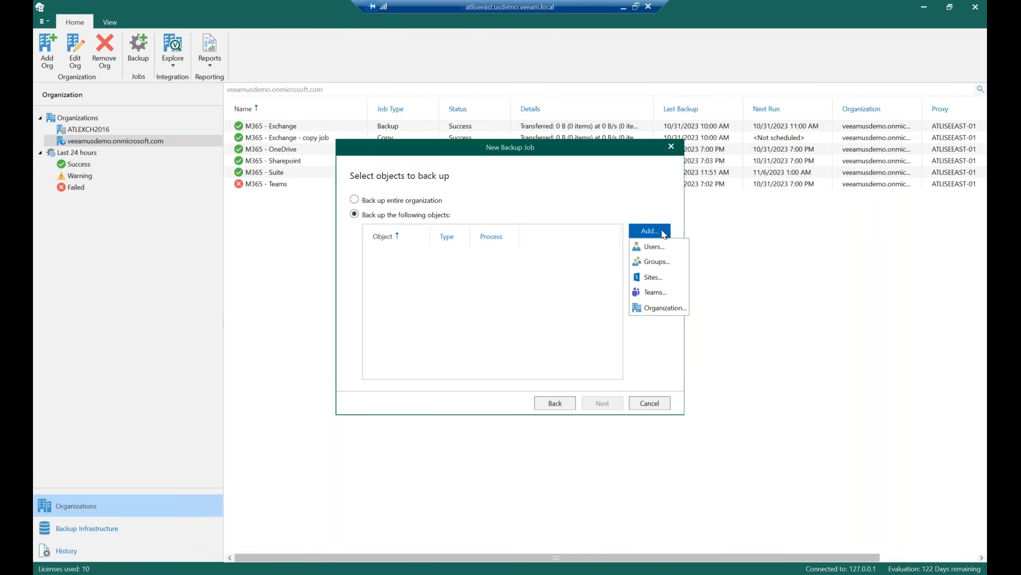
left_click(666, 308)
left_click(353, 205)
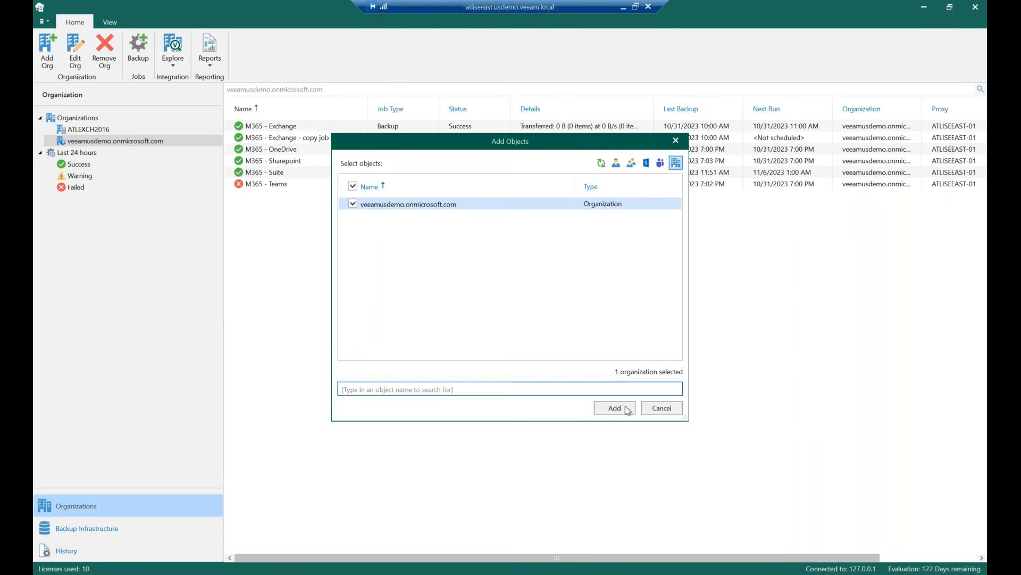
left_click(626, 412)
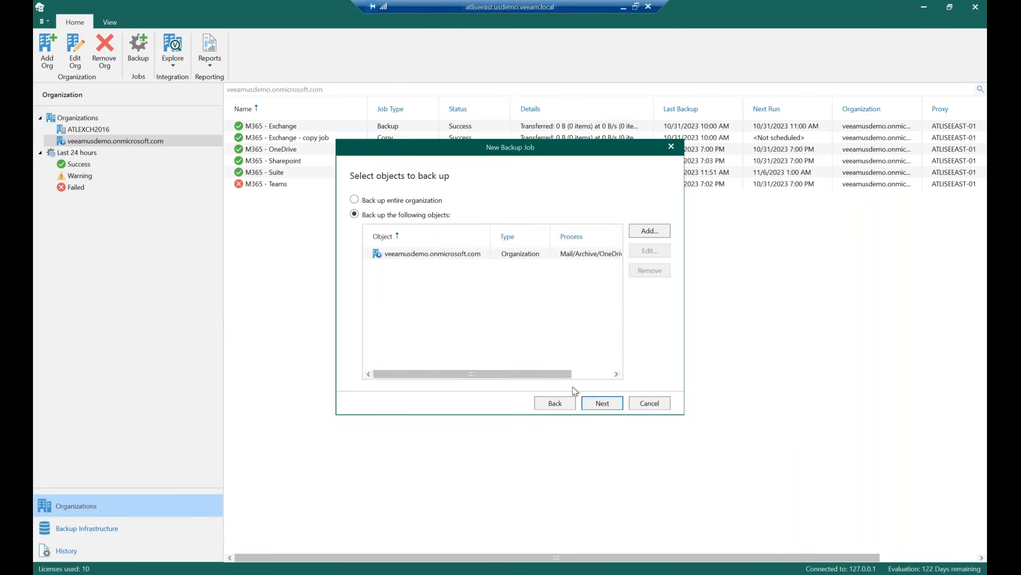
Open the exclusion options for the backup job, then cancel the new backup job wizard
left_click(608, 405)
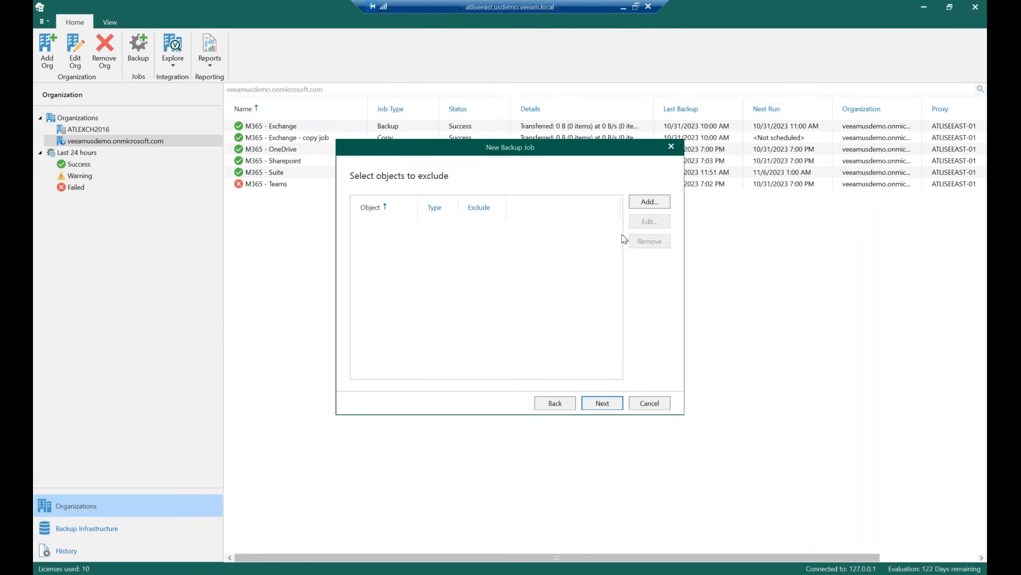
left_click(662, 202)
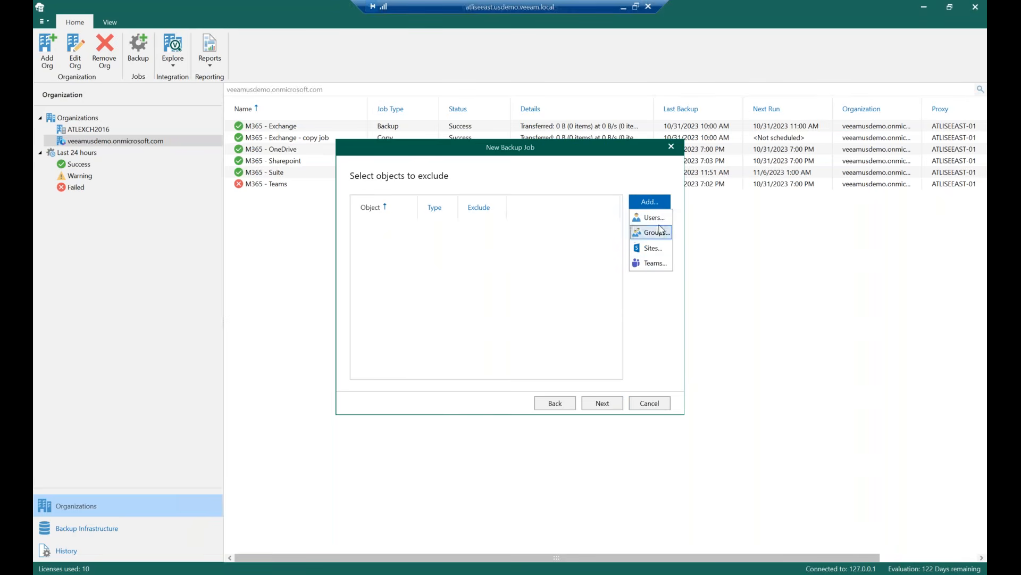
left_click(641, 183)
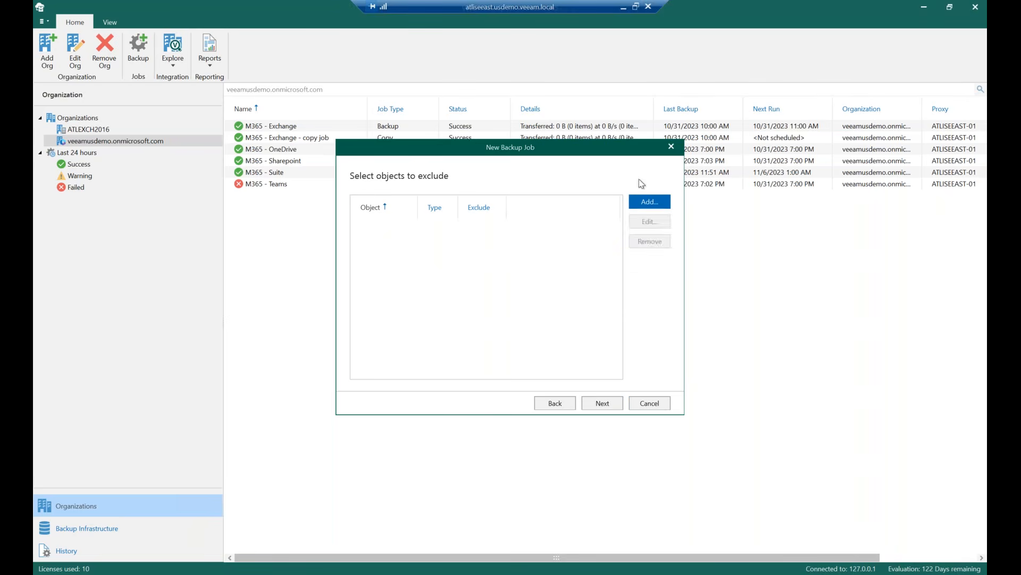
left_click(652, 403)
Open the Add Organization dialog to review the deployment type options, then close it
left_click(53, 58)
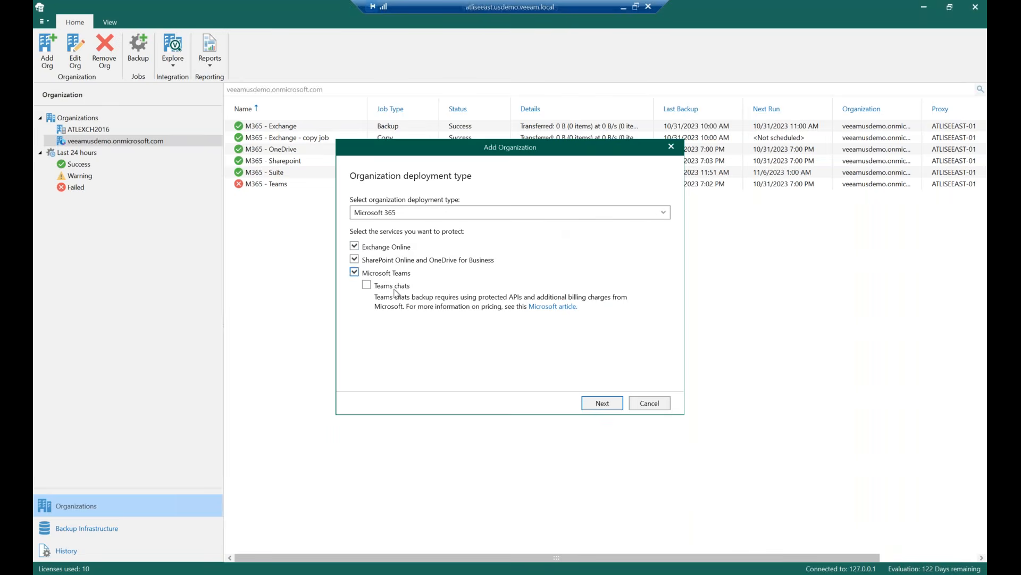
left_click(672, 146)
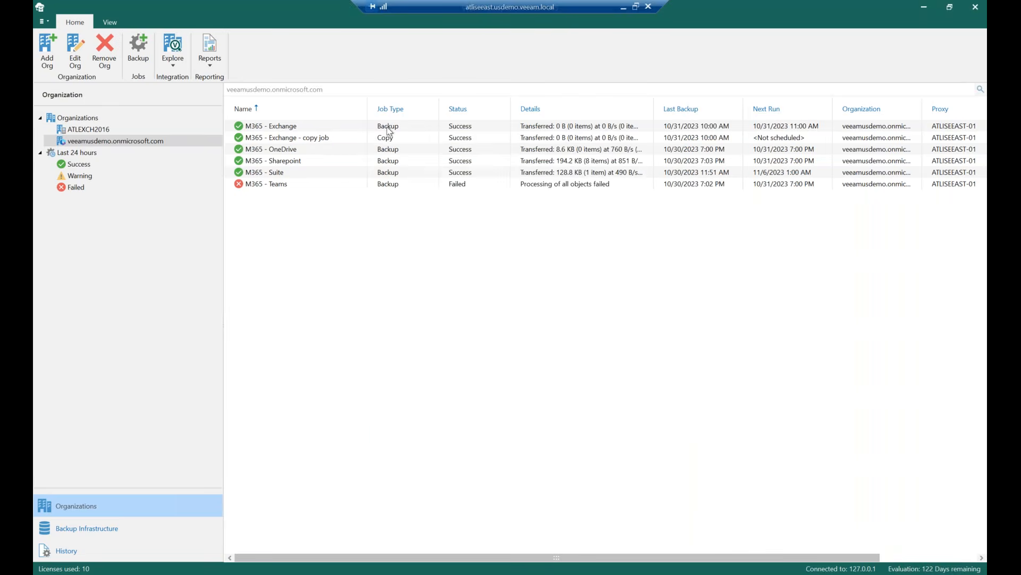
Open the M365 - Exchange job's settings to review its selected objects, then close the editor
left_click(343, 129)
right_click(344, 129)
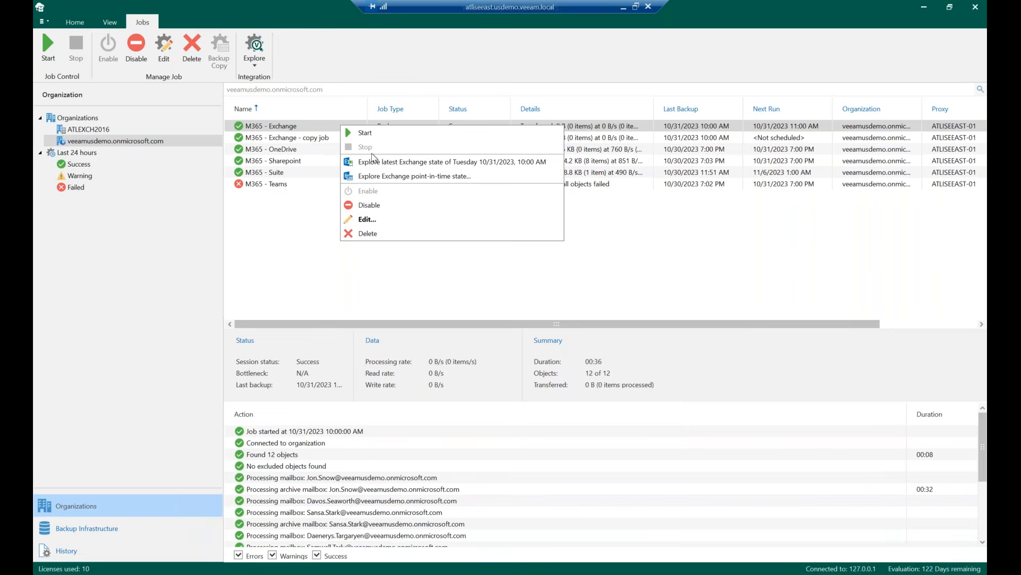
left_click(389, 224)
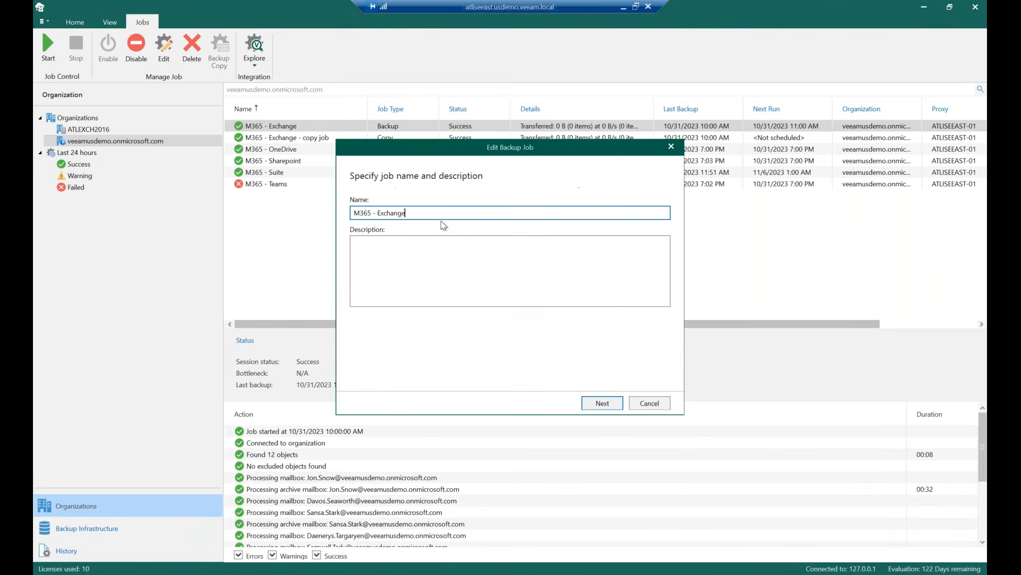
left_click(621, 404)
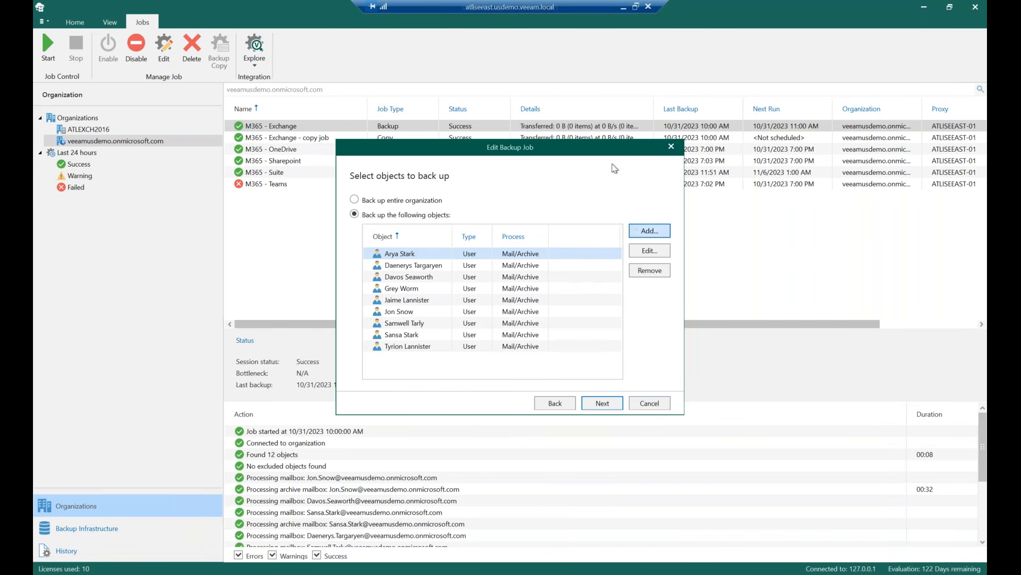
left_click(671, 146)
left_click(43, 21)
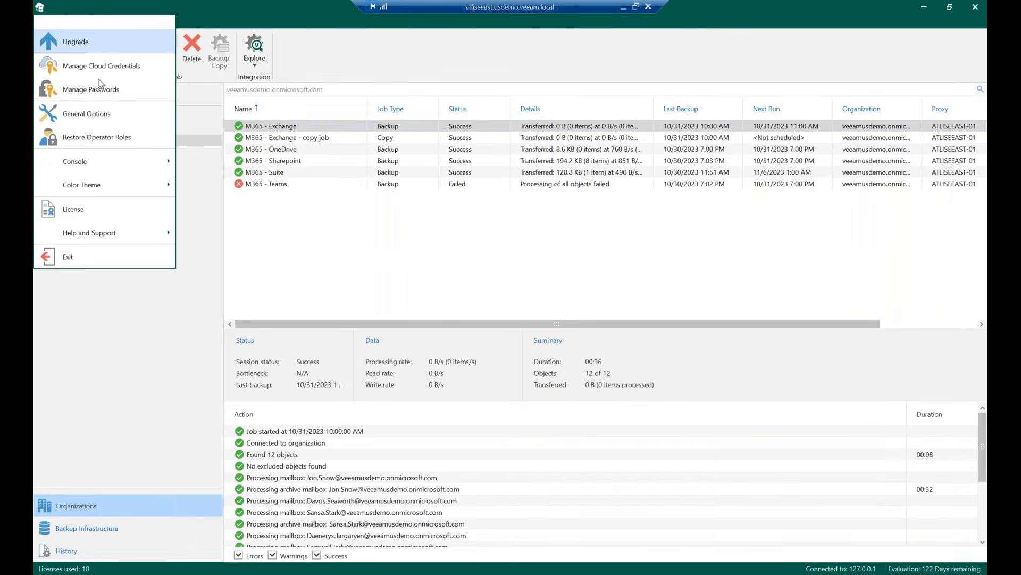
left_click(199, 88)
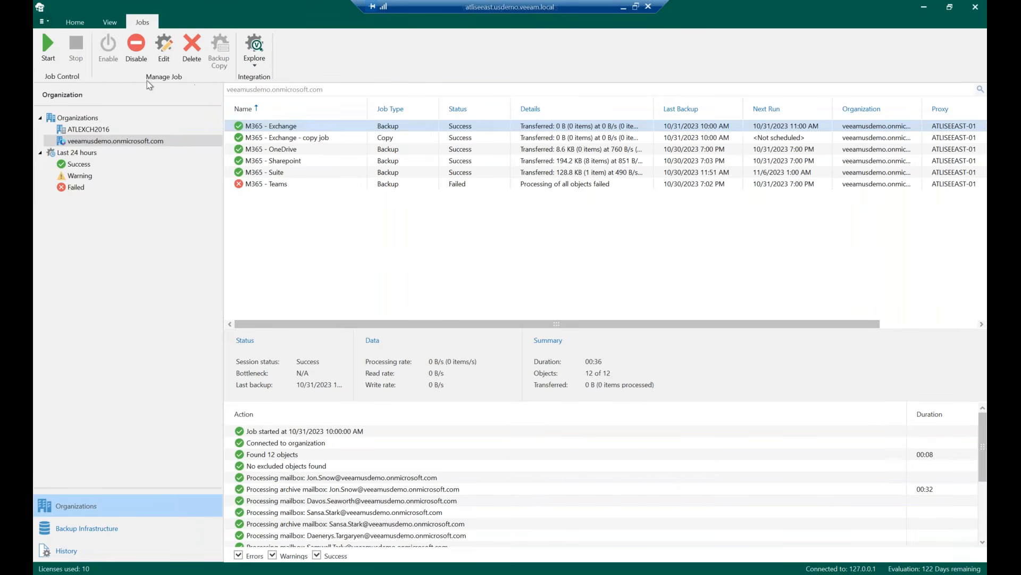
left_click(98, 118)
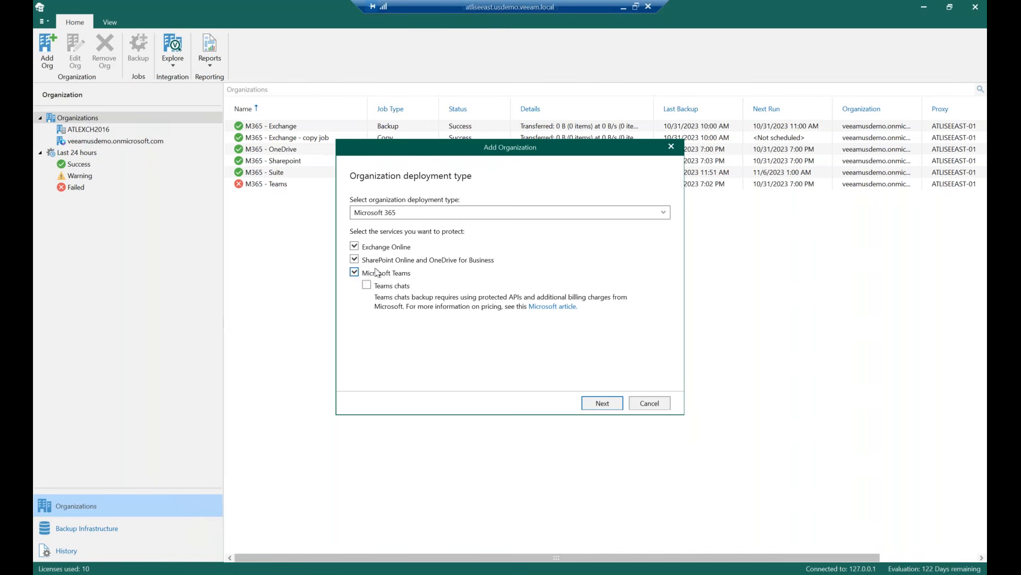
left_click(355, 259)
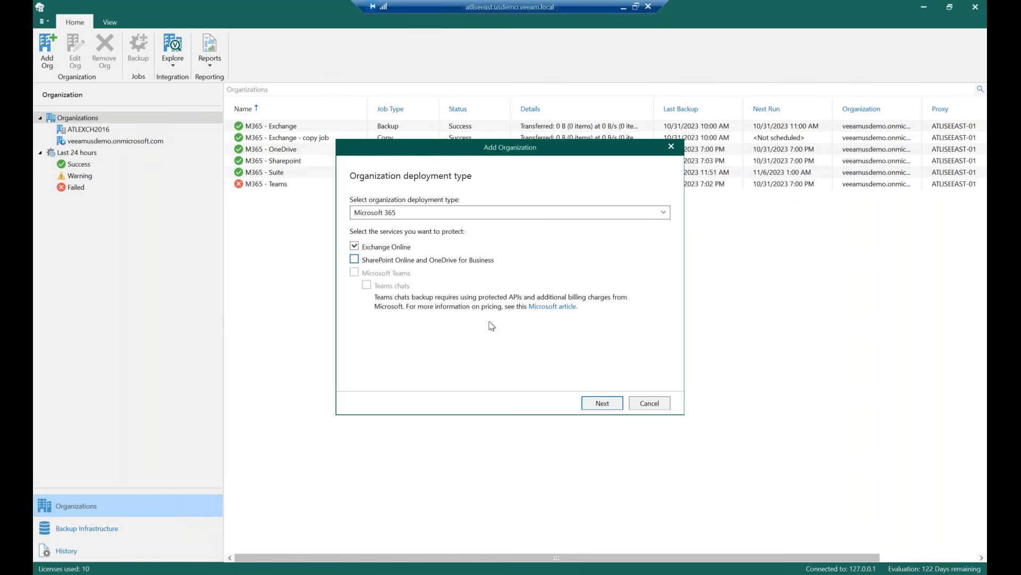
left_click(653, 406)
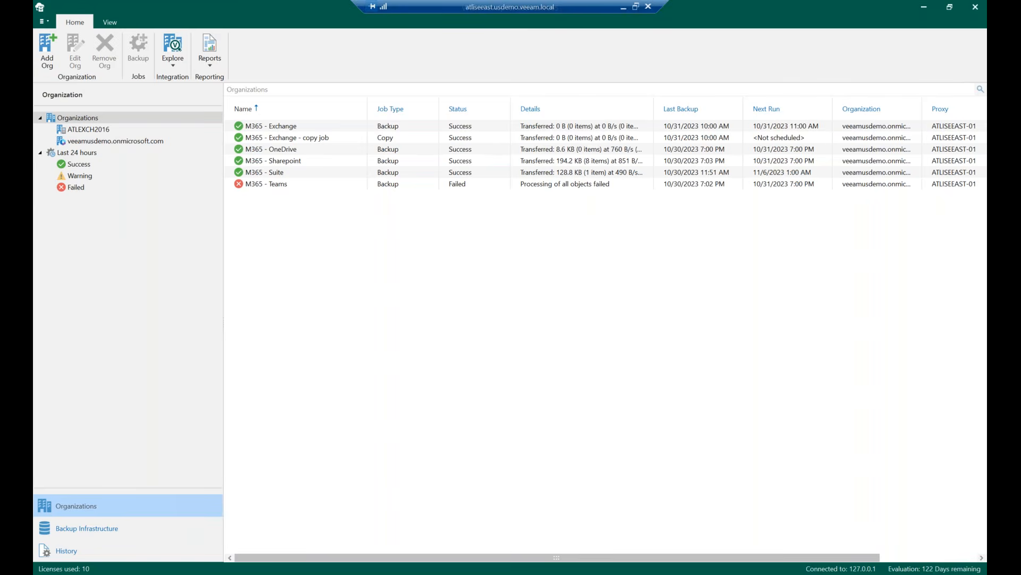
Explore the latest Exchange backup state of the M365 - Exchange job and open Arya Stark's Inbox
left_click(282, 128)
right_click(282, 128)
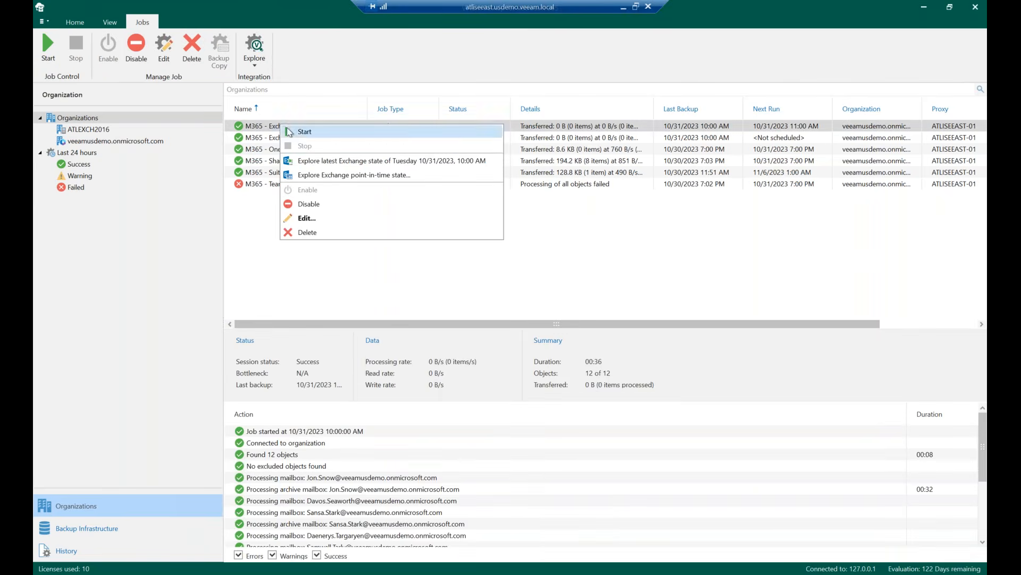
left_click(319, 162)
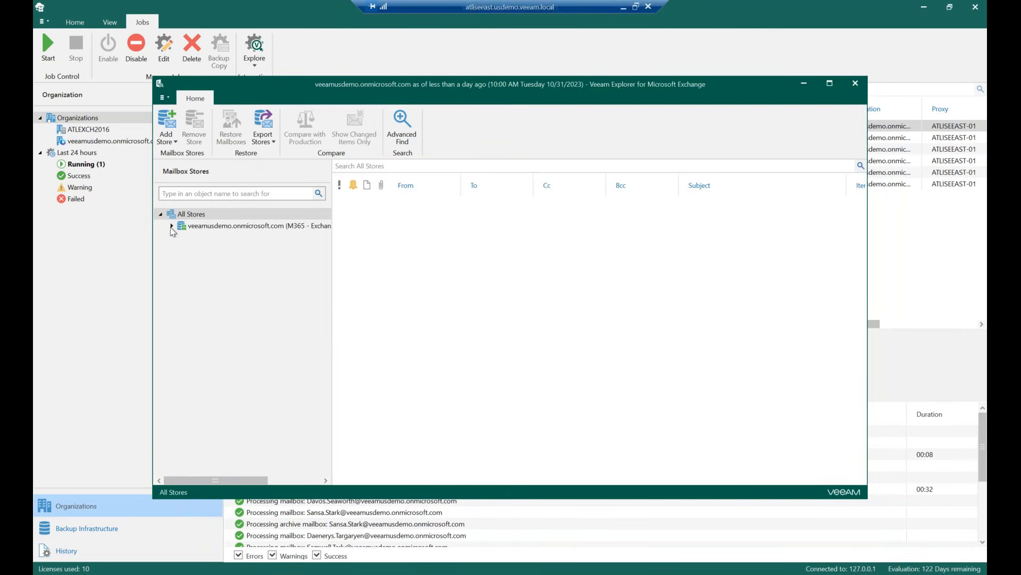
left_click(172, 226)
left_click(215, 241)
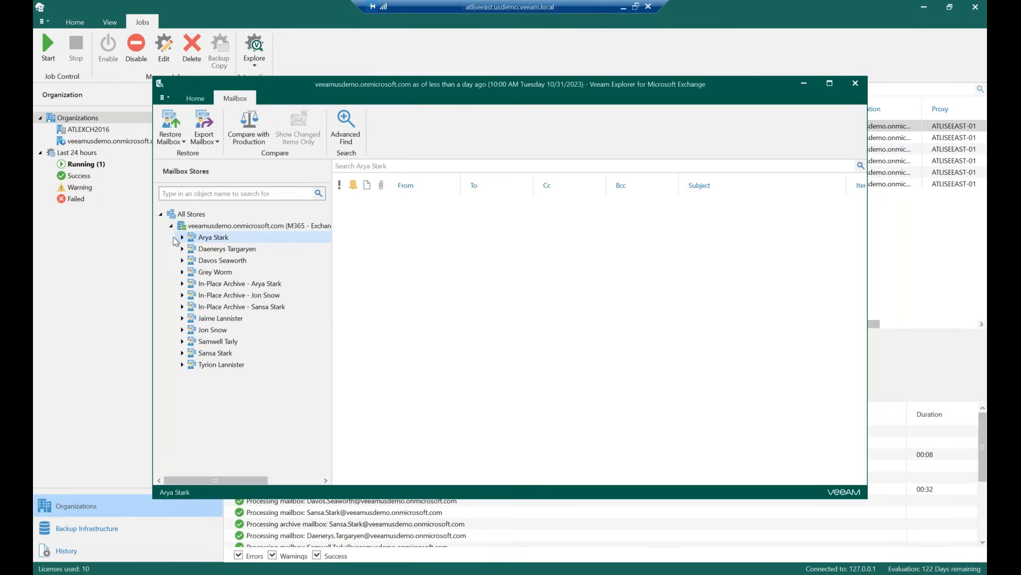
left_click(181, 238)
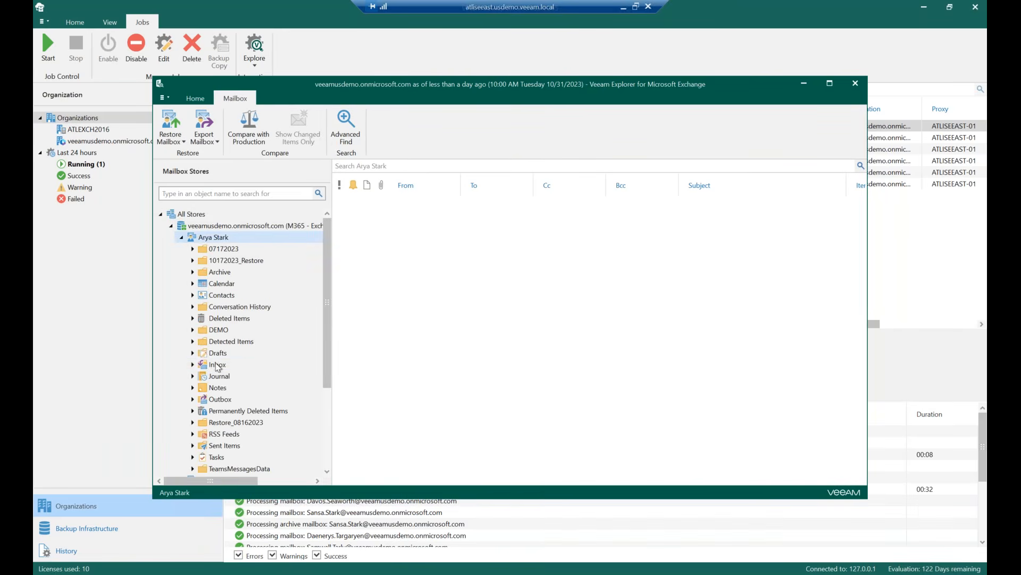
left_click(216, 366)
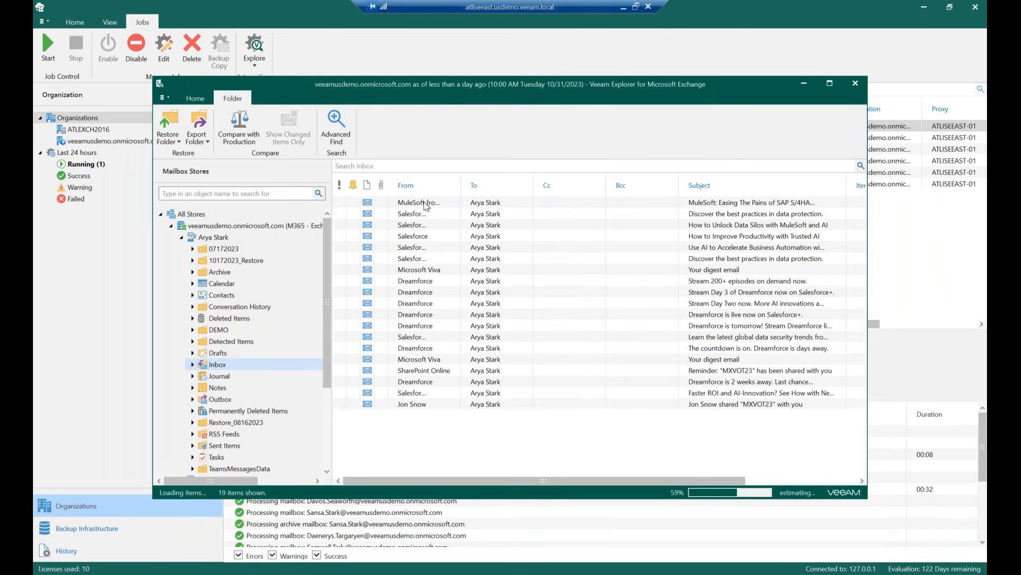
Review the restore, export, save and send options for the first email in the Inbox
left_click(425, 203)
right_click(430, 205)
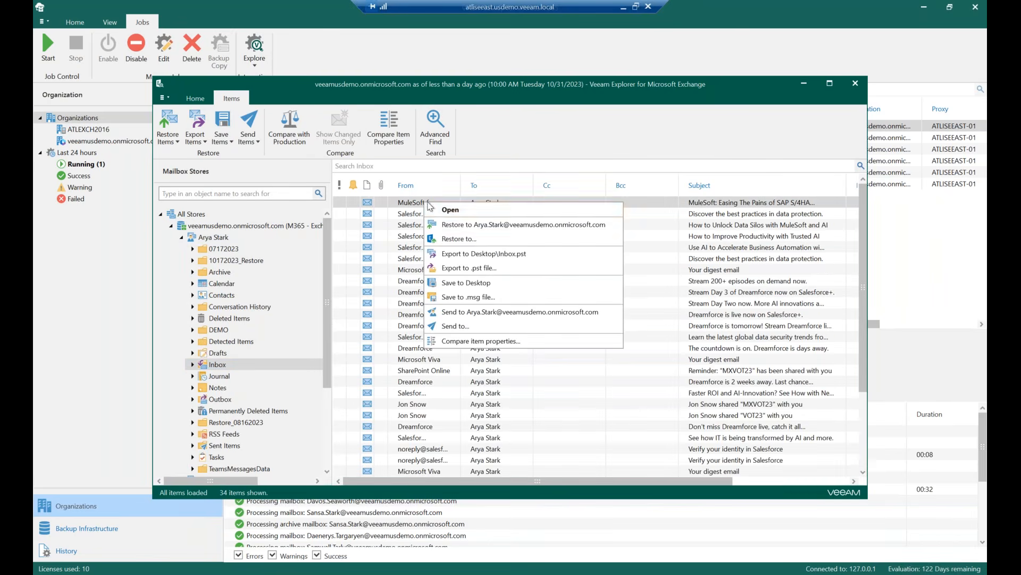
left_click(488, 271)
left_click(590, 317)
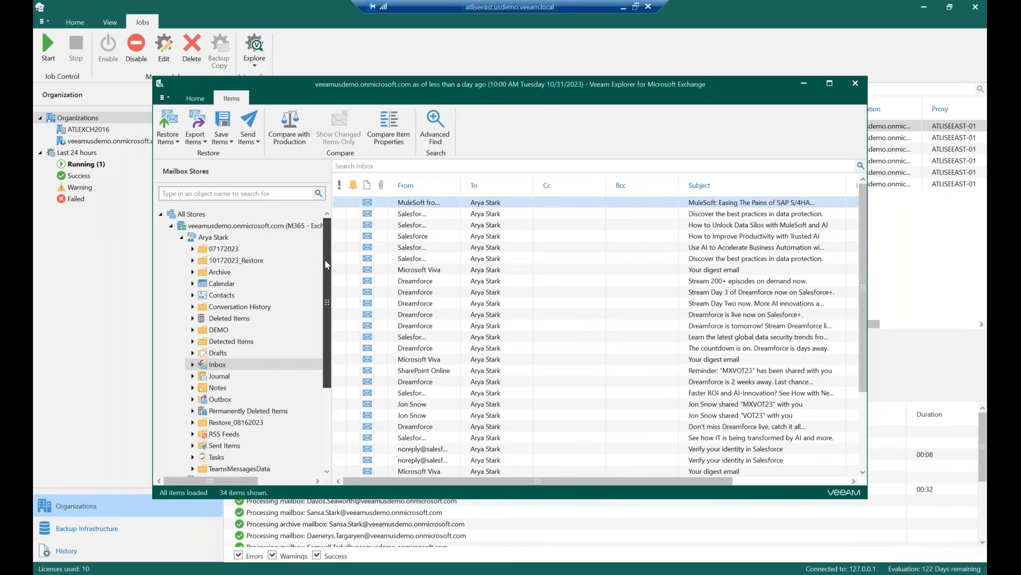
right_click(442, 207)
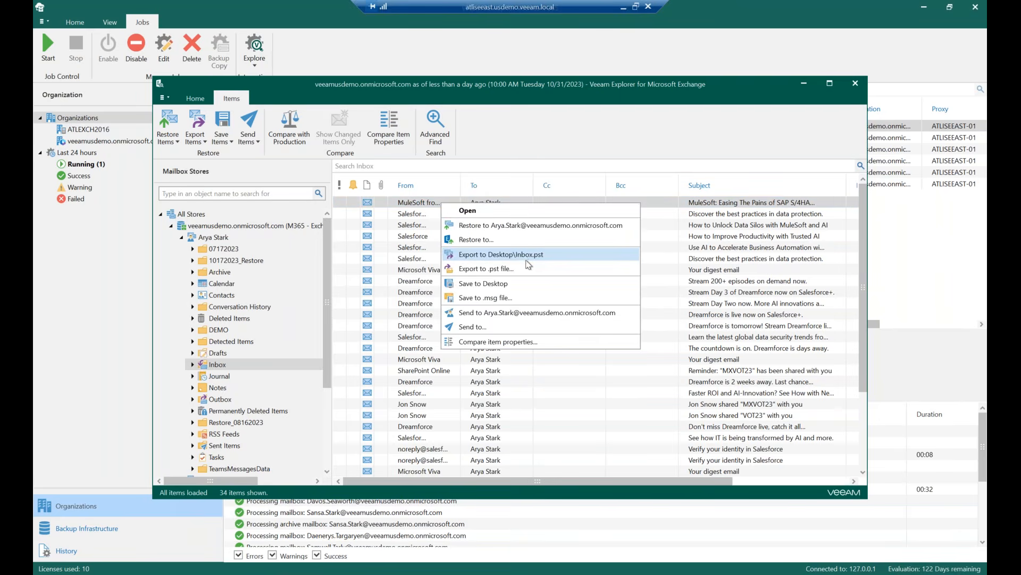
left_click(315, 64)
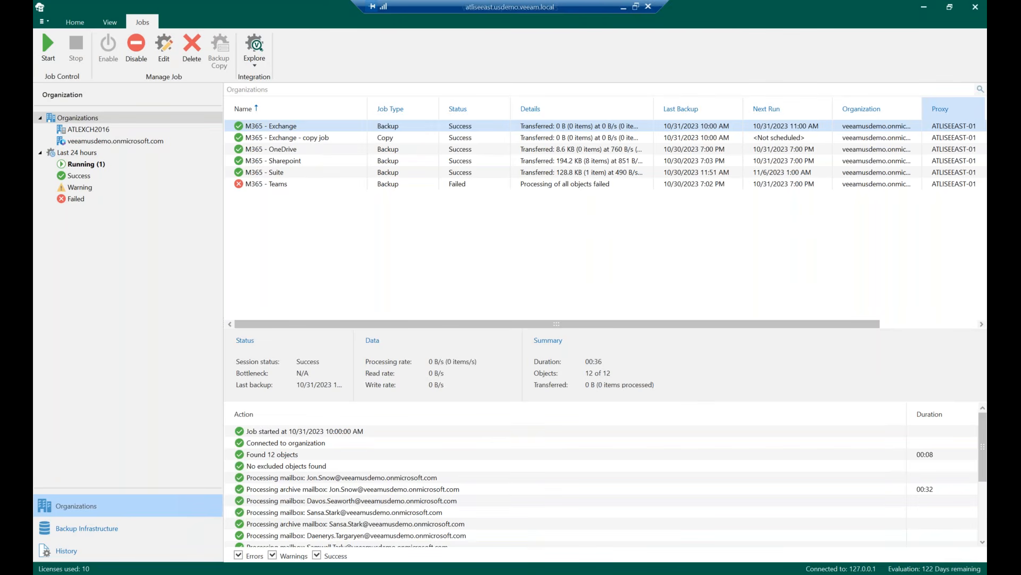